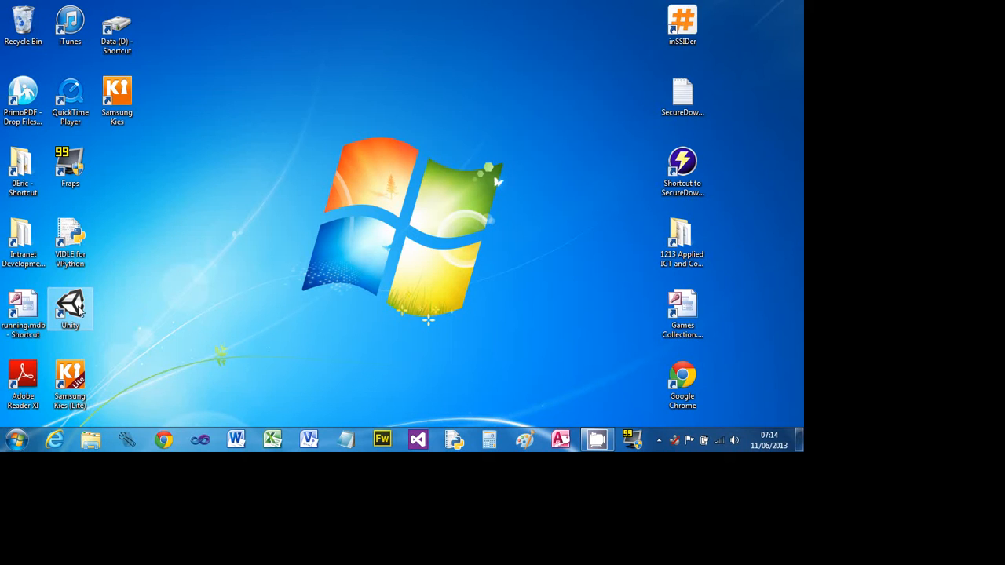
Launch Unity and start setting up a new project, keeping the default New Unity Project location.
double_click(70, 308)
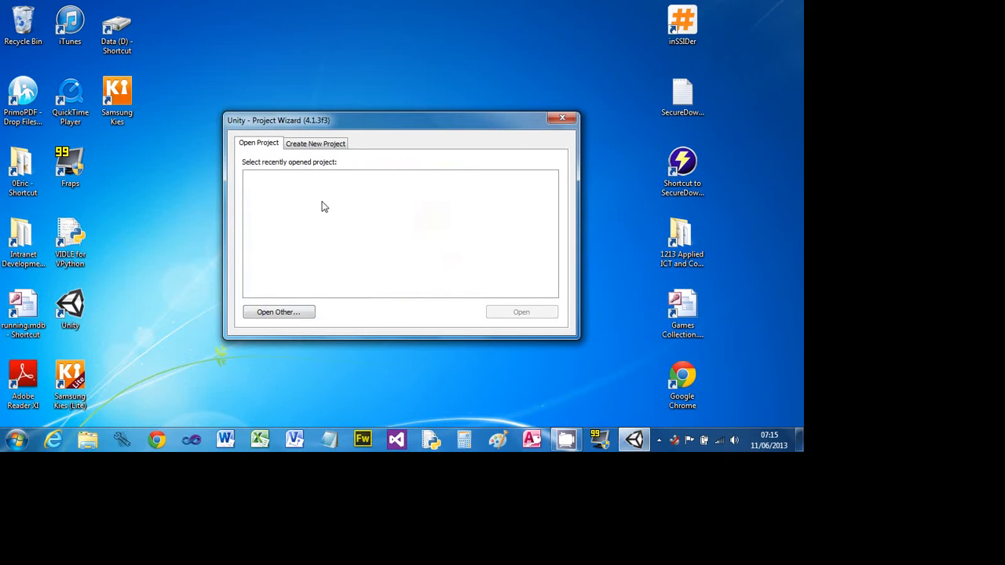
left_click(315, 146)
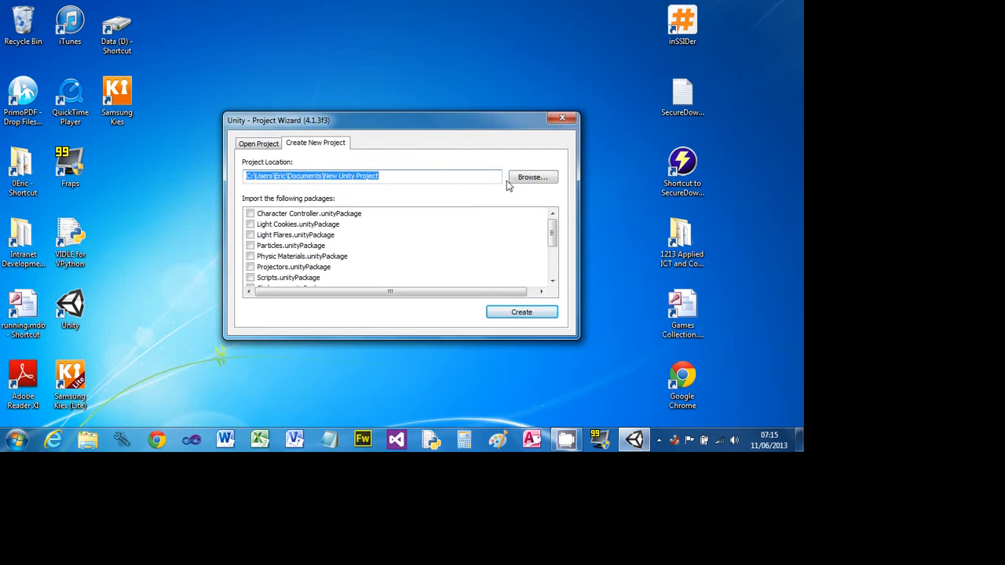
left_click(469, 176)
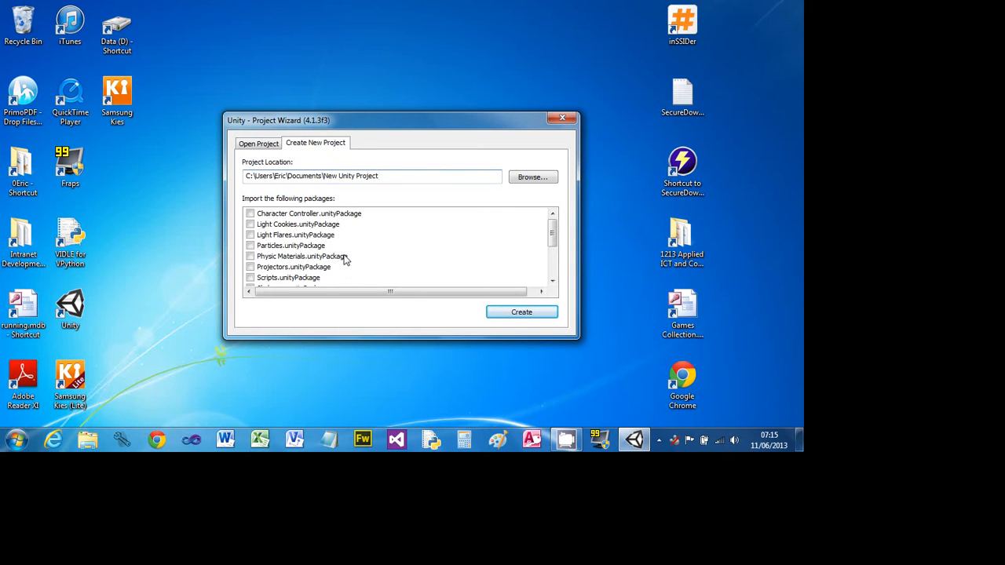
Include the Character Controller, Skyboxes, Terrain Assets and Water (Basic) packages and create the project.
left_click(250, 215)
left_click_drag(553, 233, 552, 263)
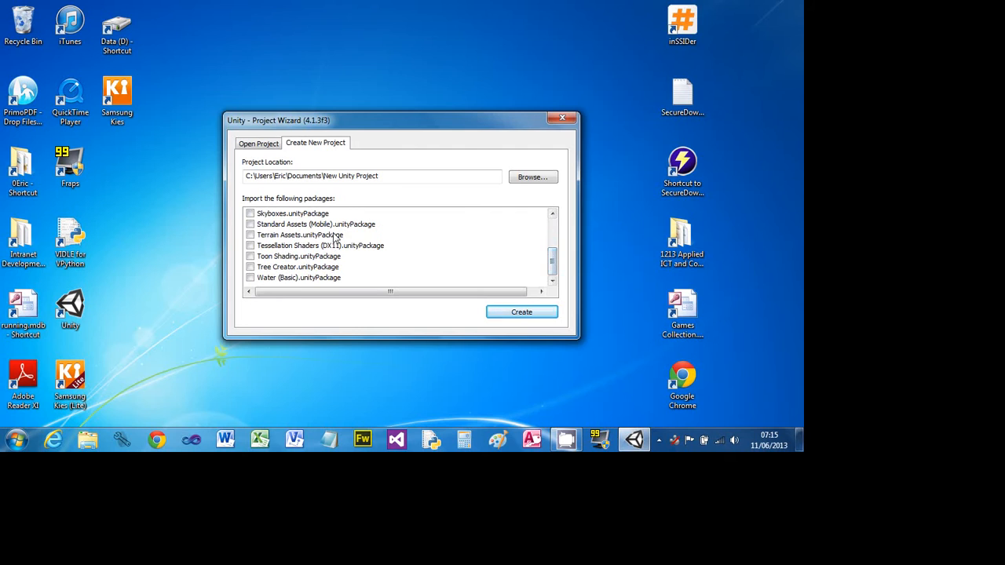
left_click(250, 215)
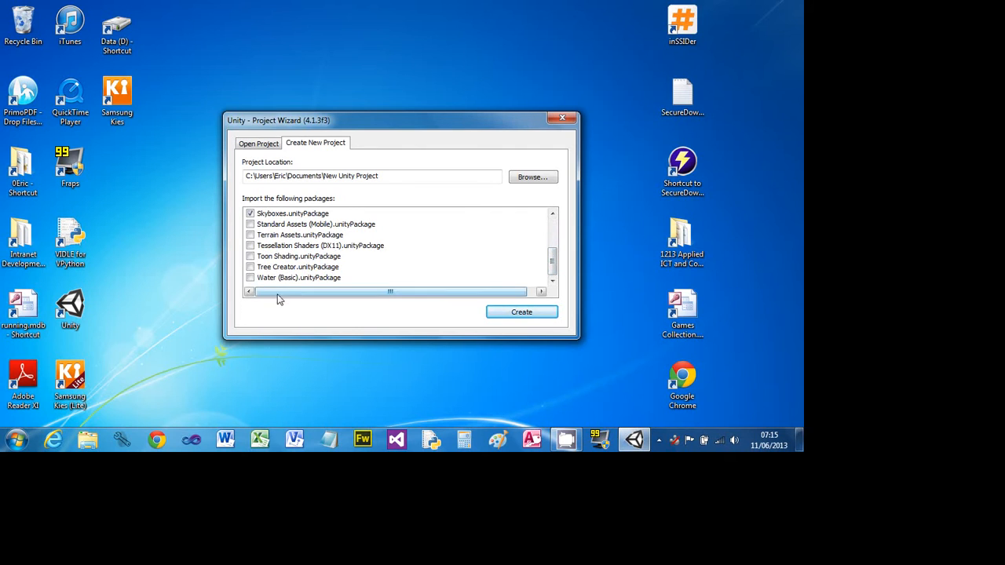
left_click(250, 235)
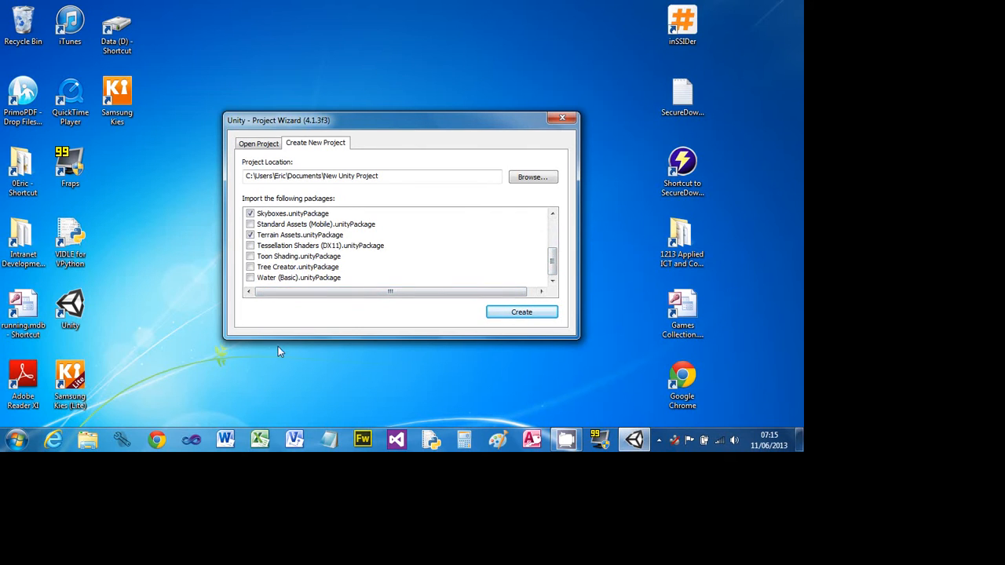
left_click(251, 278)
left_click(528, 308)
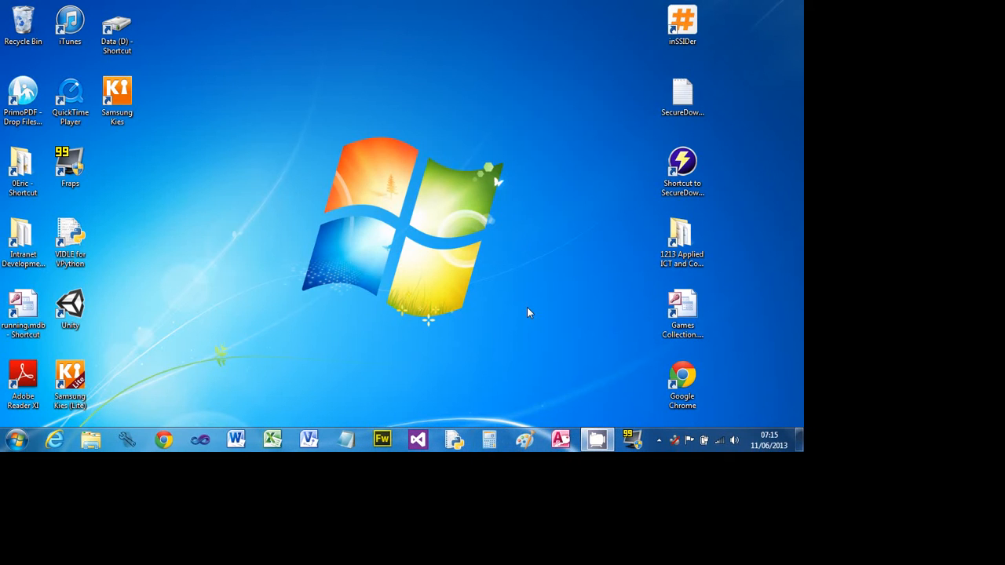
Mute the computer's sound while the assets are importing.
left_click(738, 440)
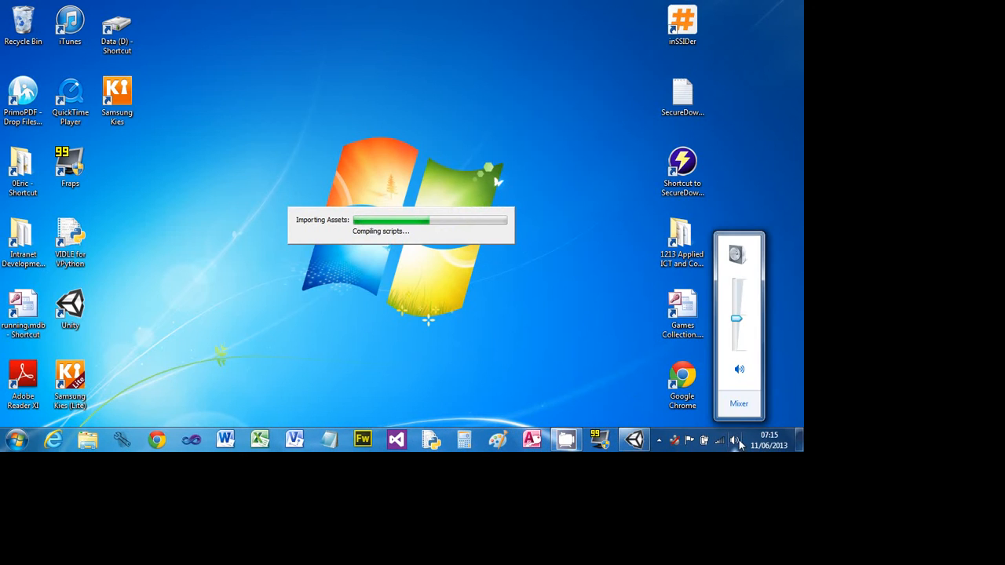
left_click(740, 371)
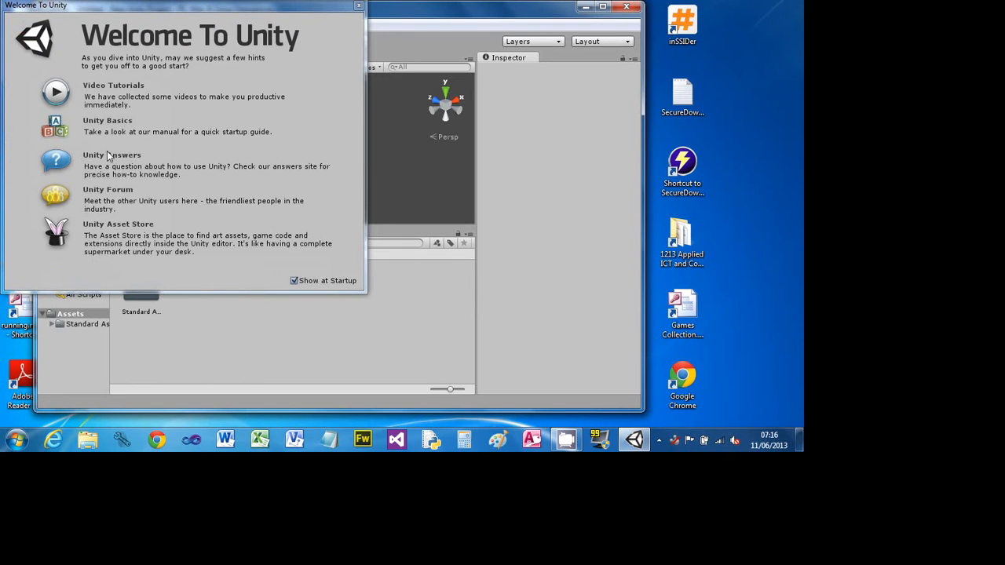
Close the welcome window and maximize the editor, making the Scene view slightly taller.
left_click(358, 7)
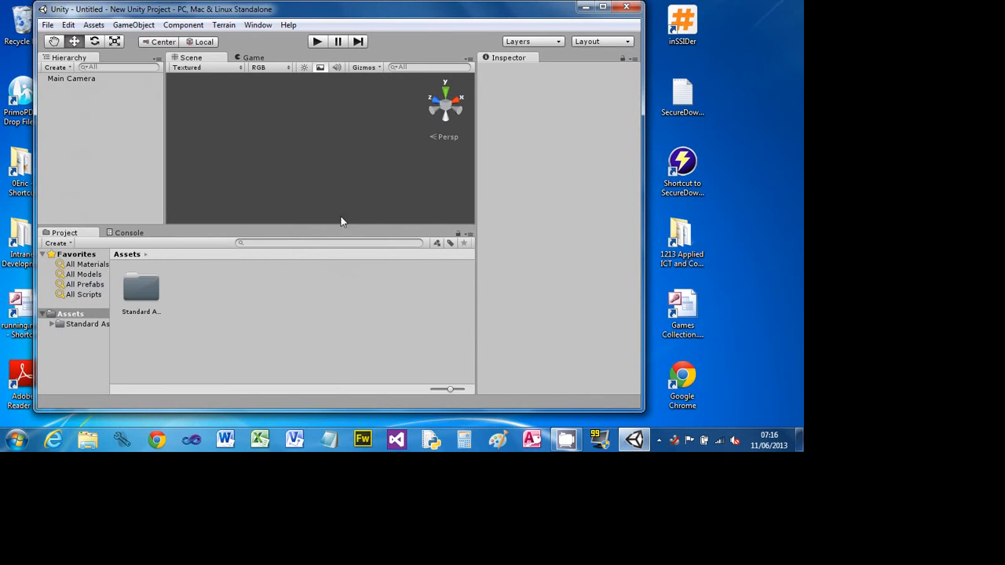
double_click(355, 10)
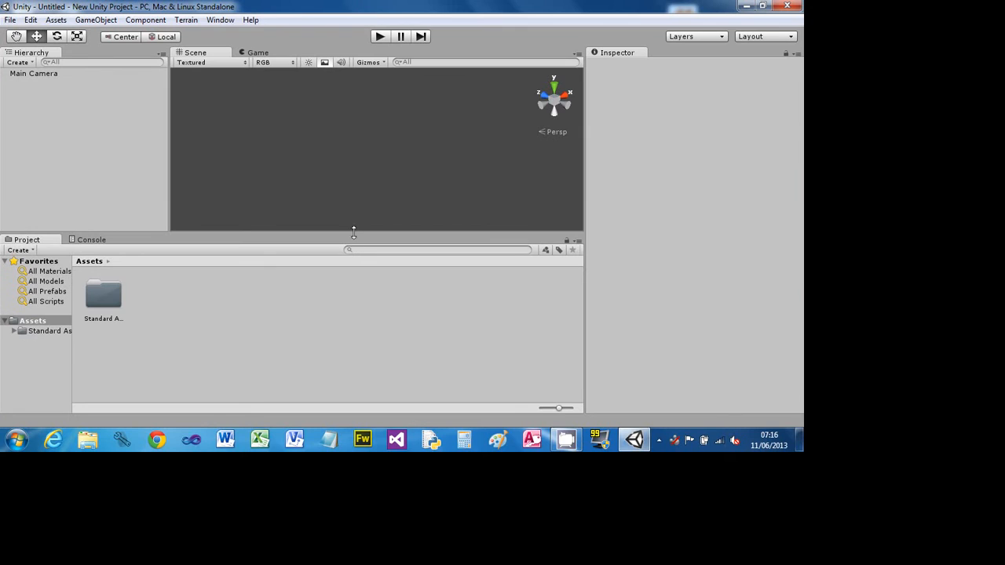
left_click_drag(353, 233, 350, 244)
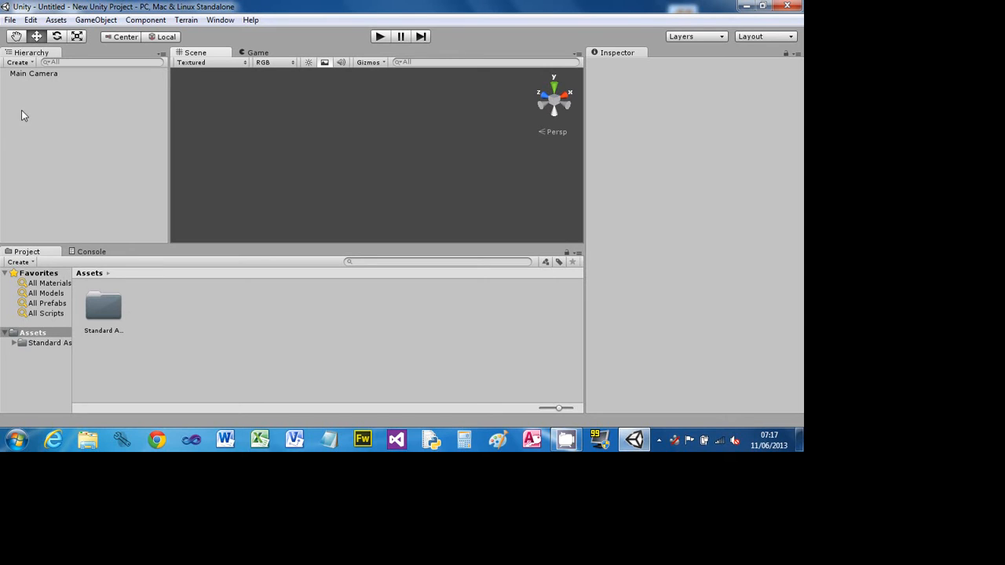
Add a cube to the scene and set its scale to 100 on X and 100 on Z.
left_click(28, 62)
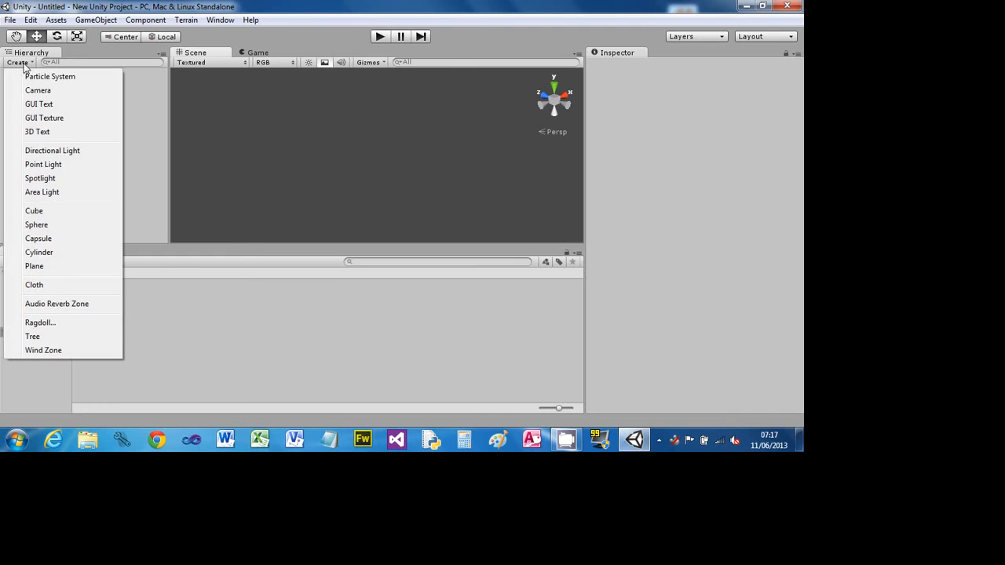
left_click(34, 211)
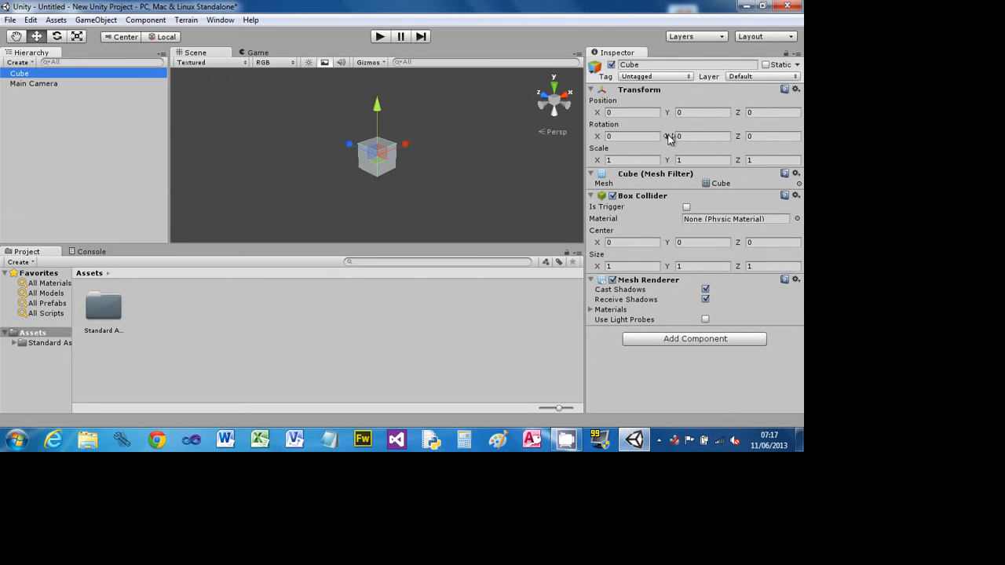
left_click(620, 159)
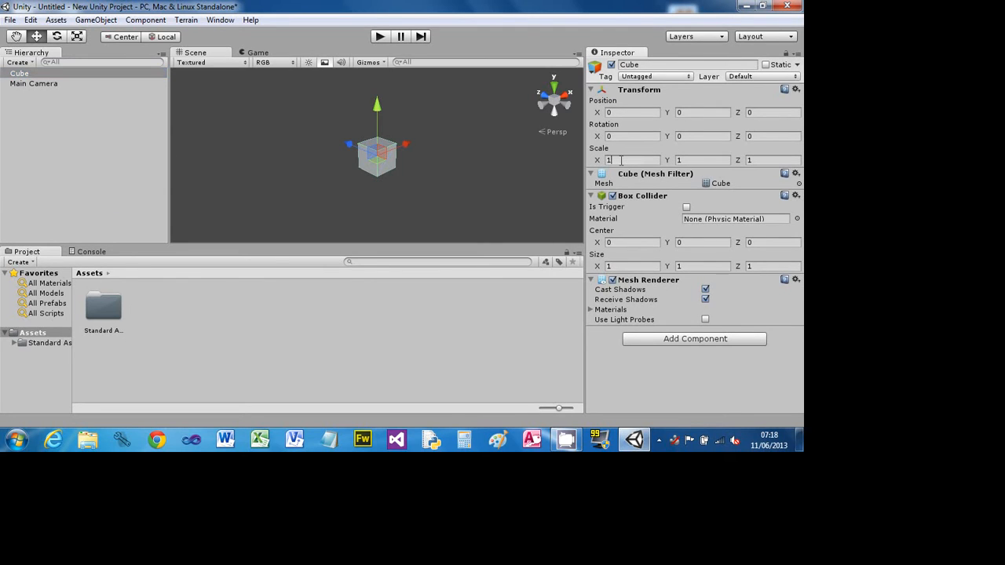
type("100")
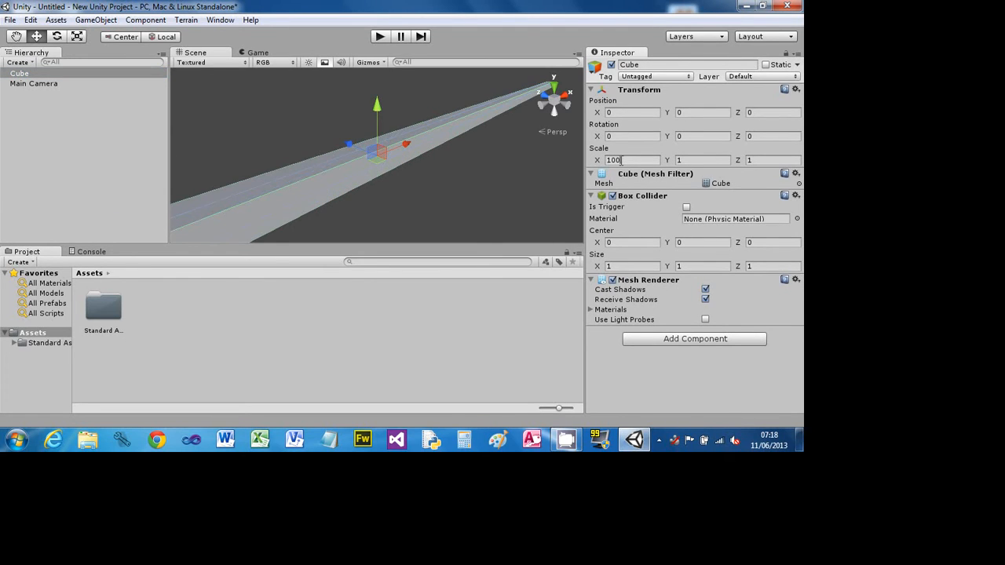
left_click(750, 160)
type("100")
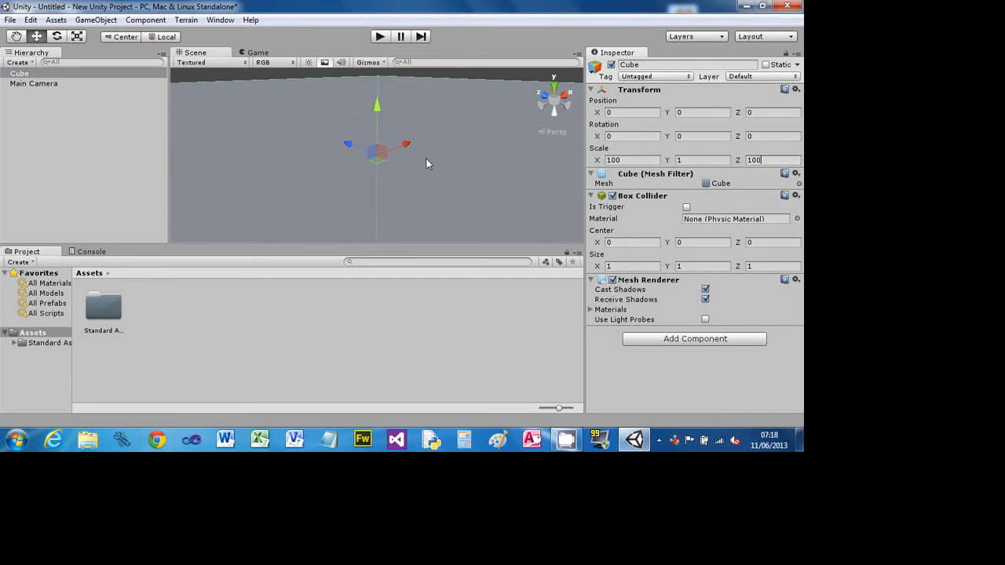
Preview the enlarged cube in the scene and in a short test run of the game, and stop the run.
scroll(426, 163, "down", 3)
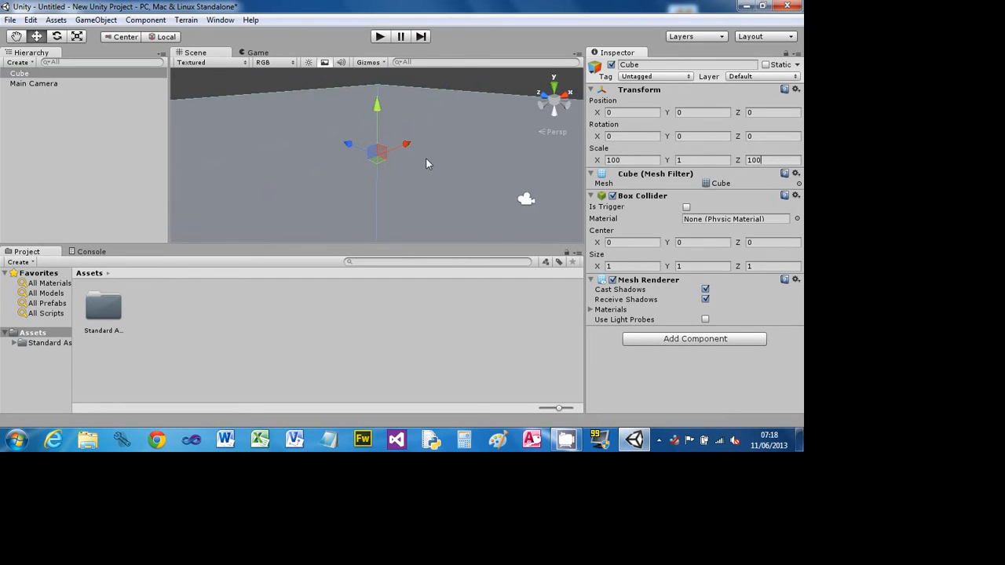
scroll(426, 161, "down", 6)
scroll(425, 164, "down", 1)
scroll(426, 163, "up", 8)
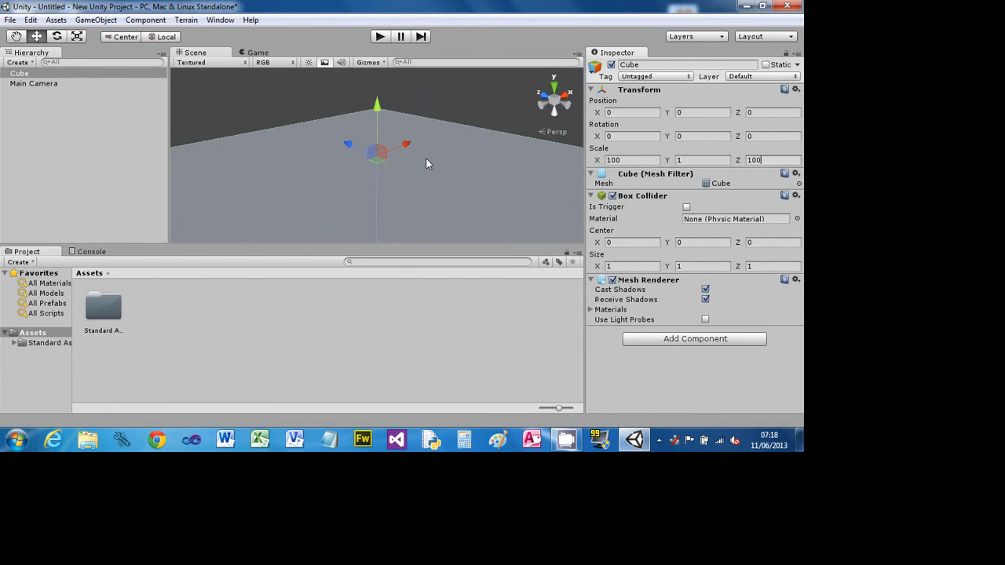
scroll(426, 163, "up", 2)
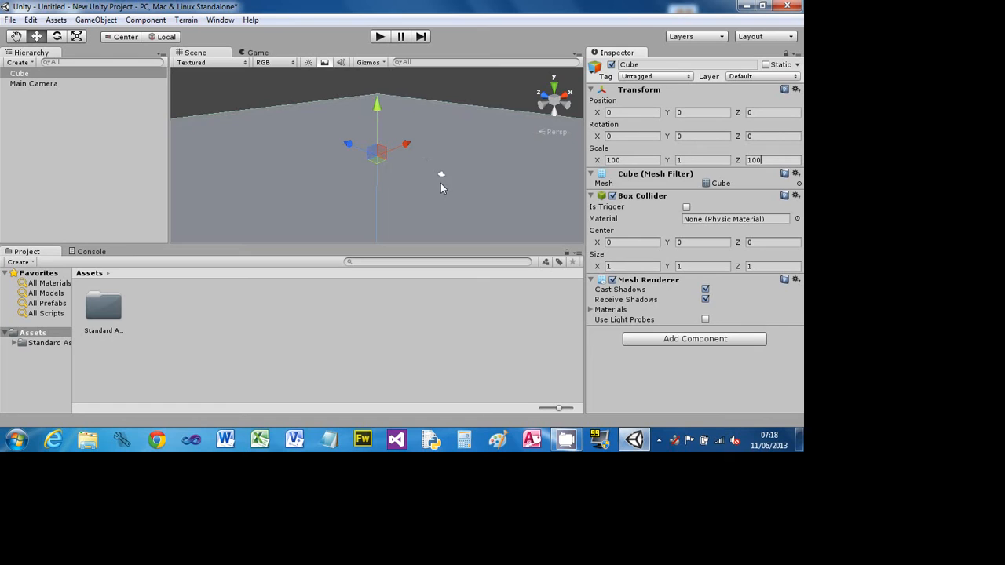
scroll(441, 183, "up", 3)
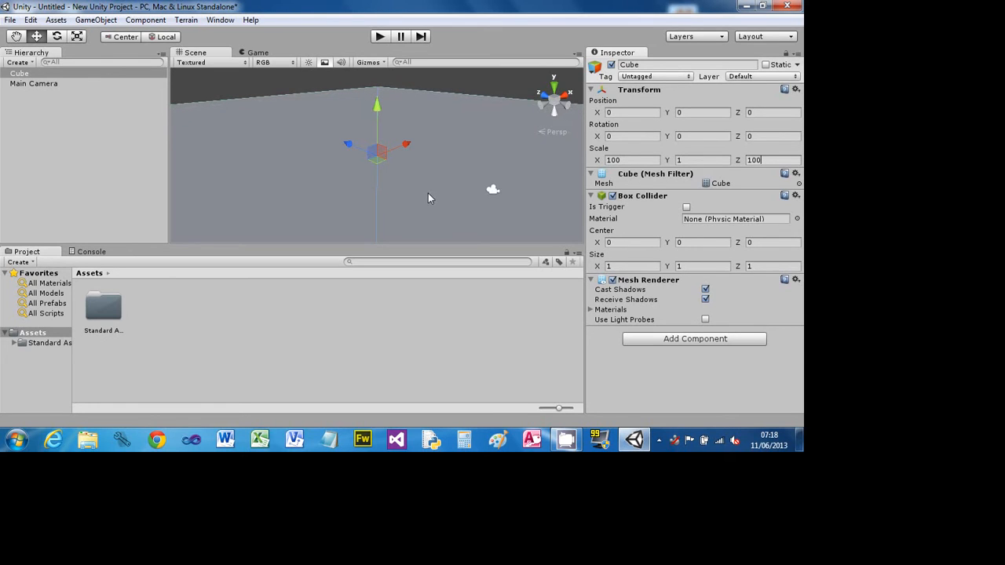
left_click(379, 37)
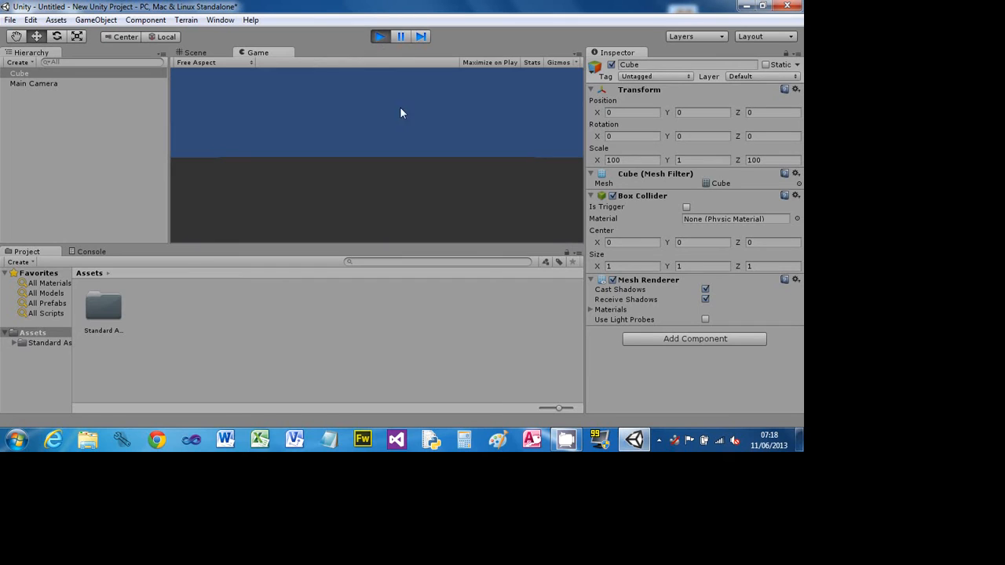
left_click(384, 37)
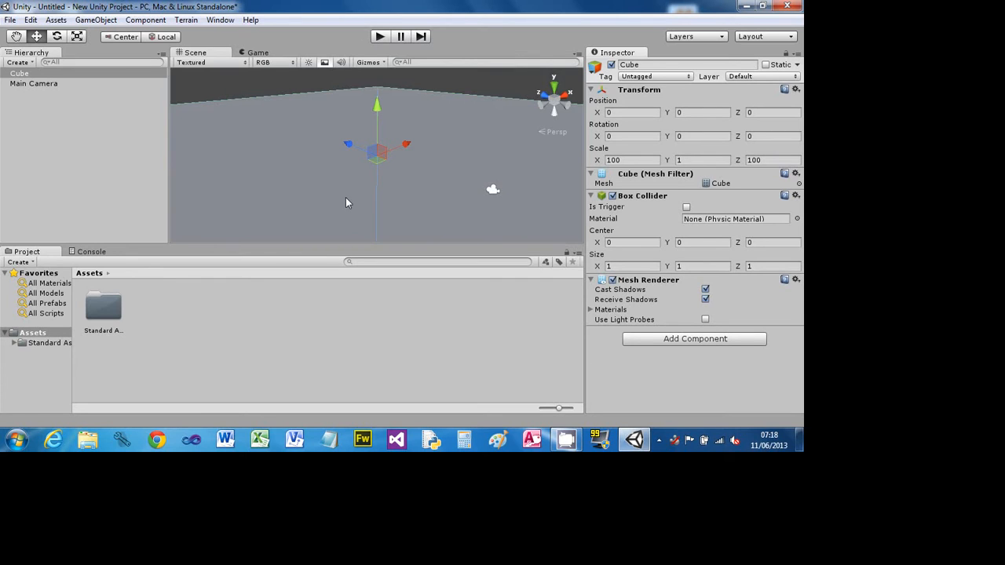
Add a point light to the scene and raise it to a height of about 1.58 above the origin.
left_click(19, 63)
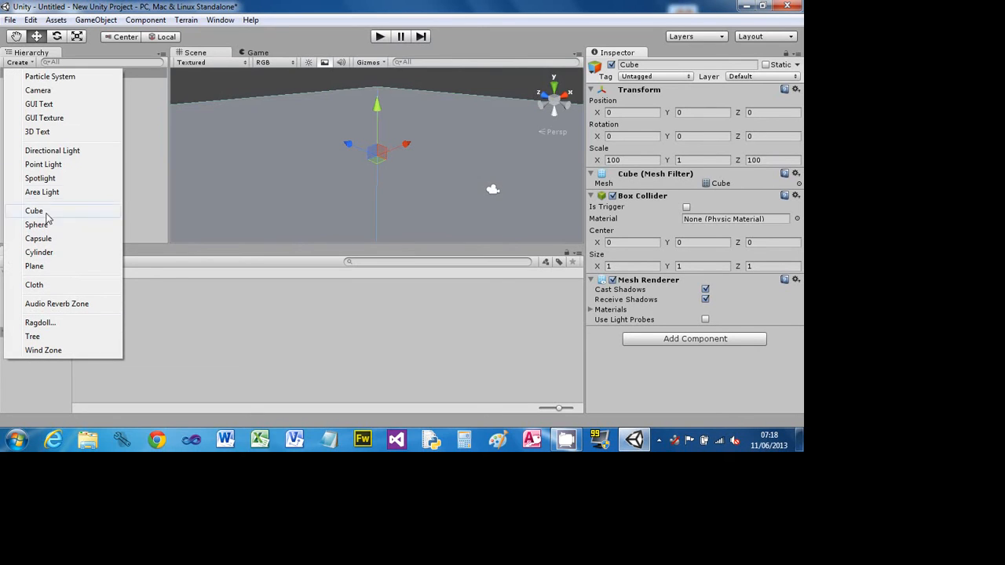
left_click(41, 166)
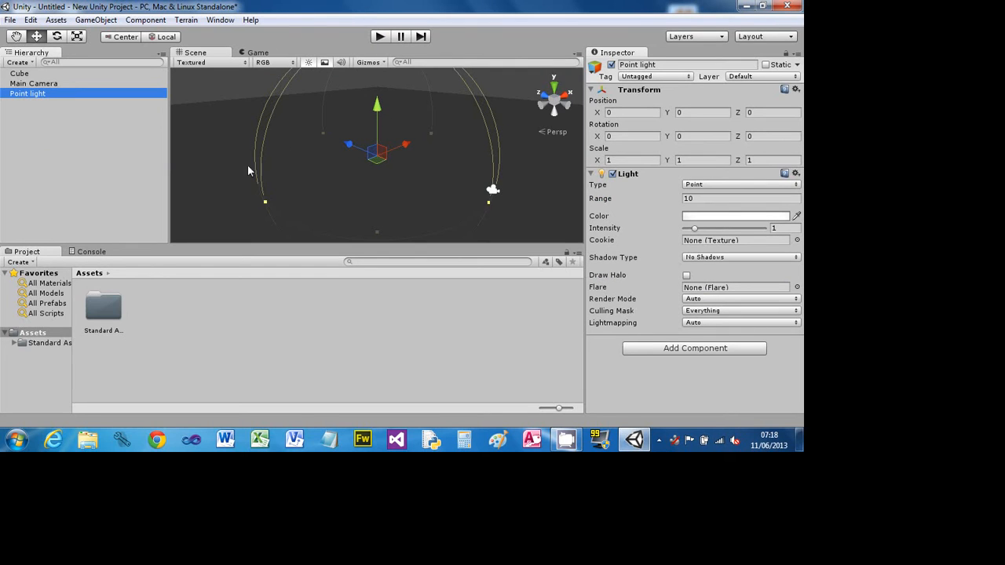
mouse_move(379, 110)
left_mouse_down()
mouse_move(383, 95)
mouse_move(384, 123)
mouse_move(388, 47)
mouse_move(389, 122)
mouse_move(391, 16)
mouse_move(400, 125)
mouse_move(402, 90)
mouse_move(374, 120)
left_mouse_up()
Shrink the point light's range freehand to about 6.2, keeping the light selected.
left_click_drag(259, 181, 326, 176)
left_click_drag(333, 173, 362, 164)
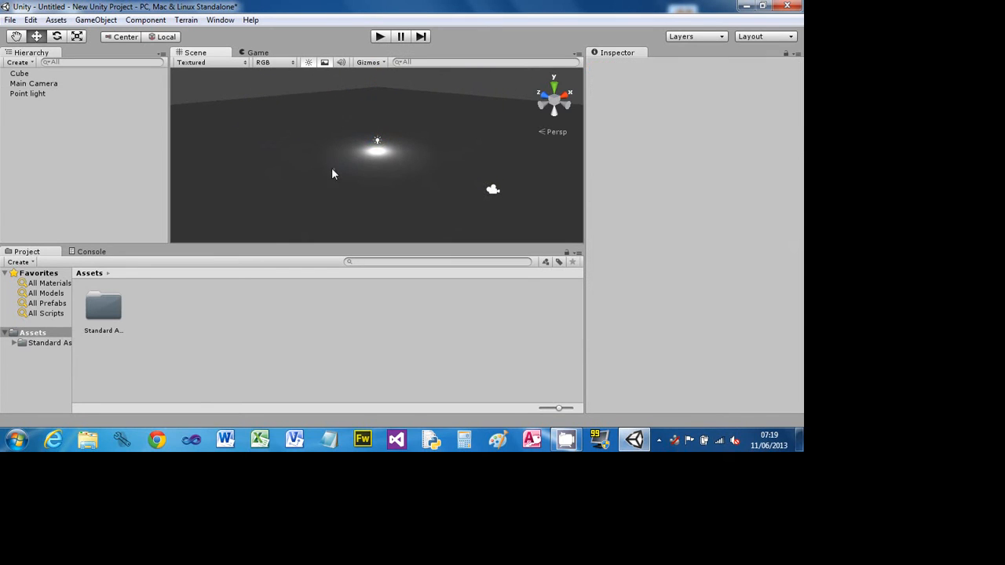
left_click_drag(290, 172, 289, 176)
key("ctrl+z")
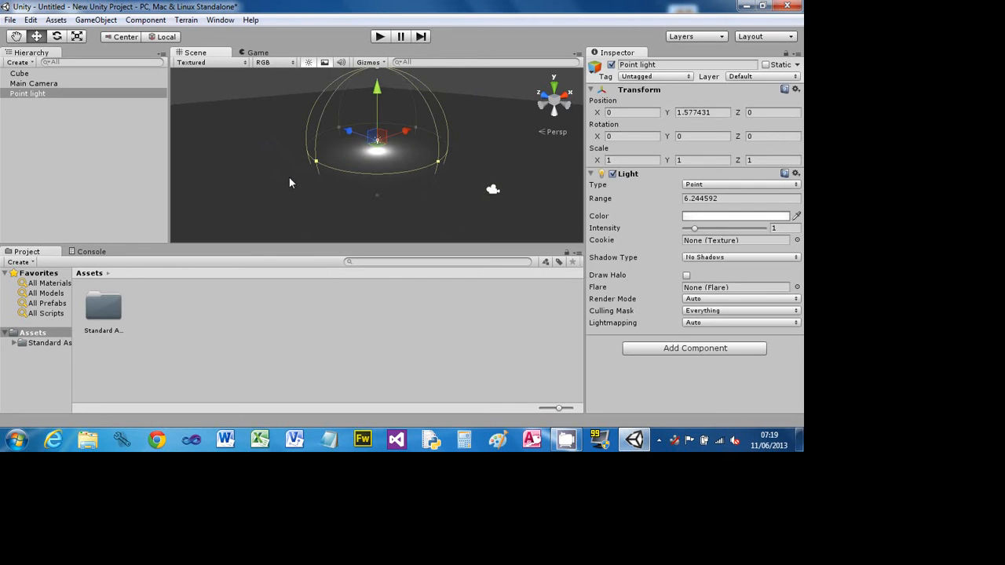
Enlarge the point light's range, setting it to exactly 25.
left_click_drag(318, 165, 185, 171)
left_click(719, 198)
type("25")
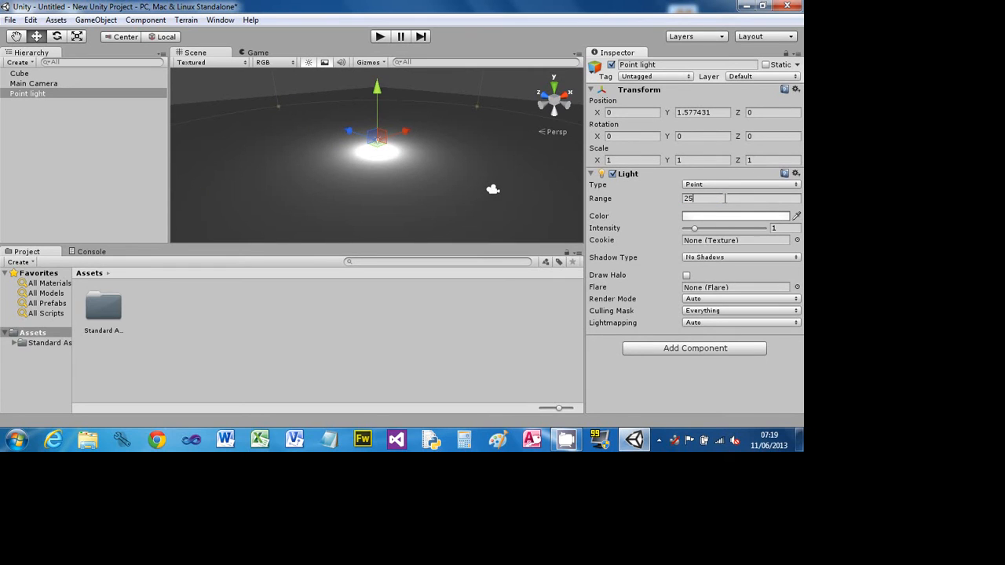
key("Return")
Raise the point light above the floor to a Y position of 10.
left_click_drag(376, 94, 396, 61)
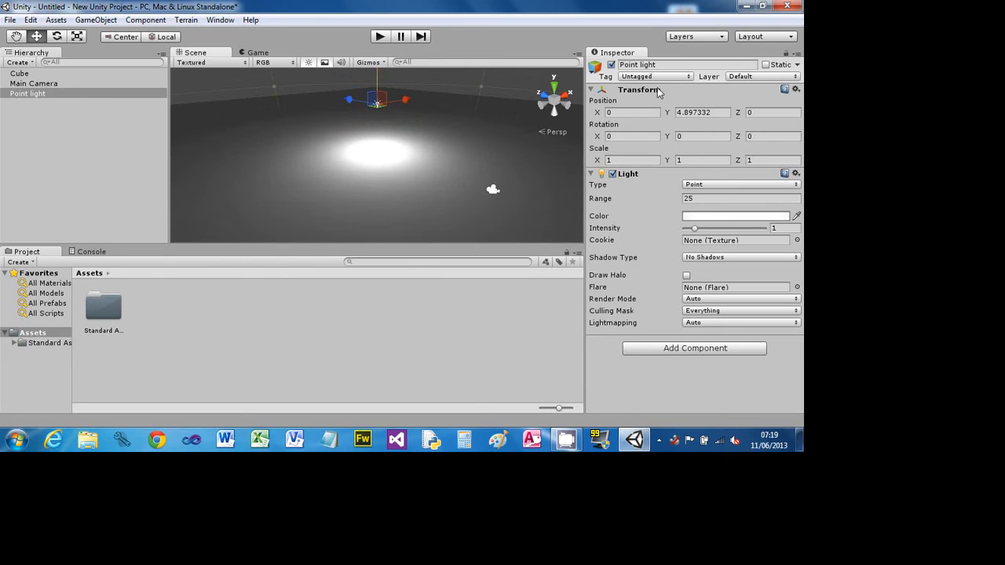
left_click(722, 113)
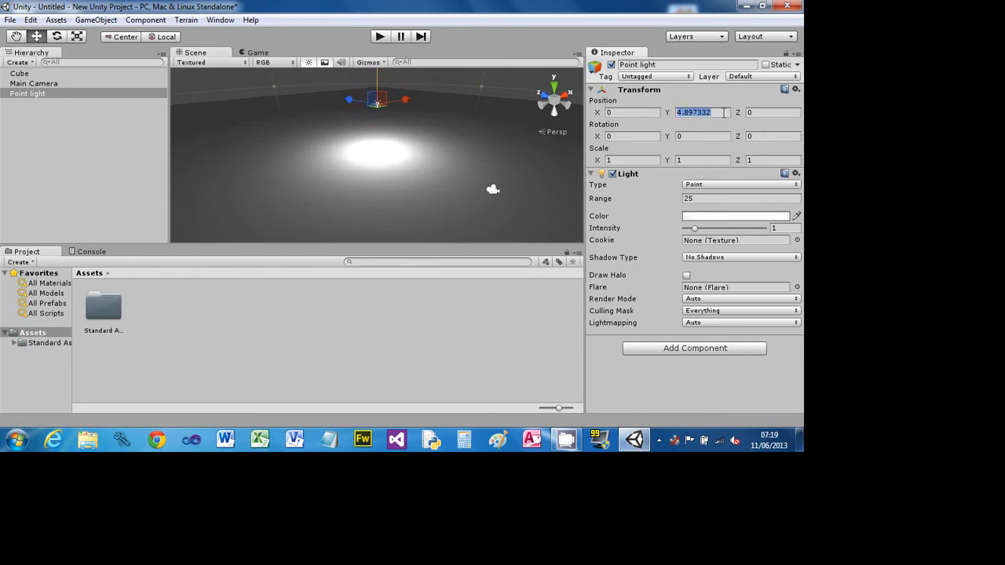
type("10")
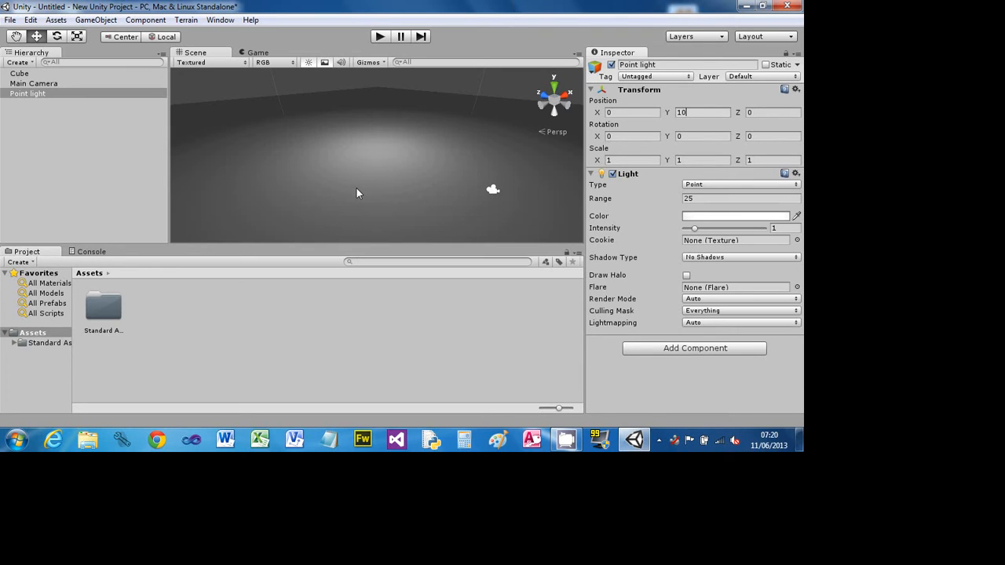
Add a second cube to the scene and rename it Brick.
left_click(19, 63)
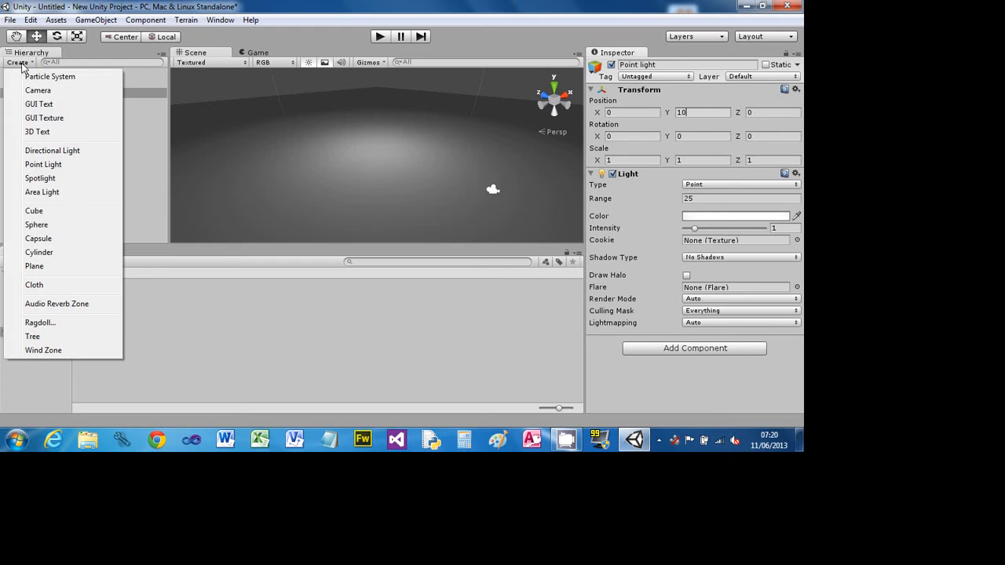
left_click(34, 211)
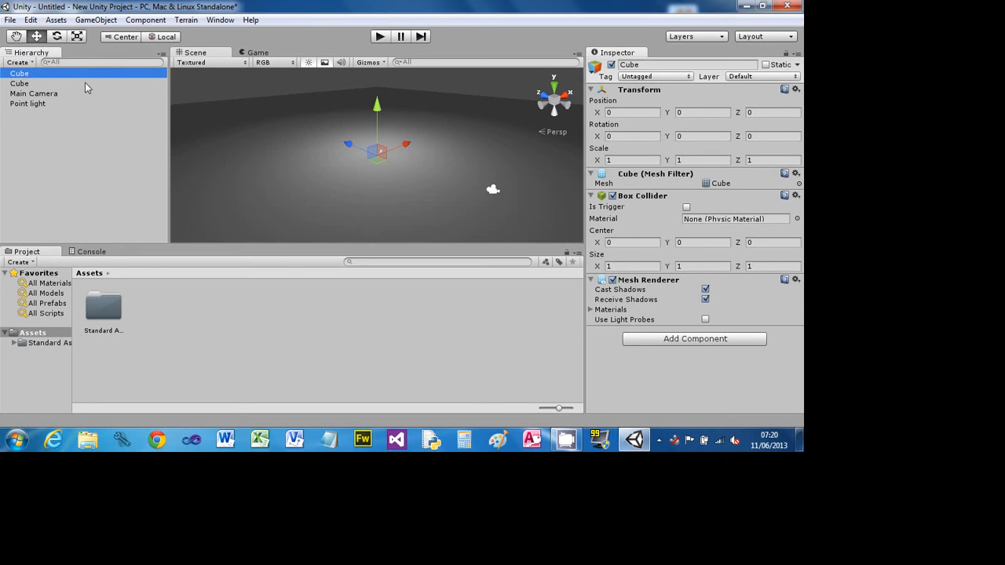
key("F2")
type("F")
key("BackSpace")
type("Brick")
key("Return")
Rename the original cube, scaled to 100 by 100, as Floor.
left_click(85, 83)
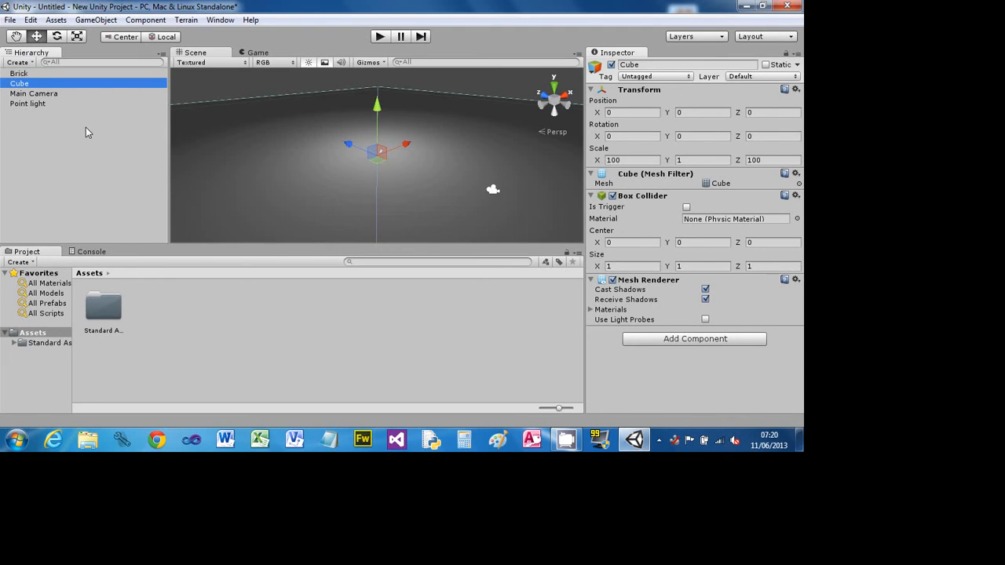
key("F2")
type("Floor")
key("Return")
Stretch the Brick along the X axis by setting its X scale to 3.
left_click(28, 73)
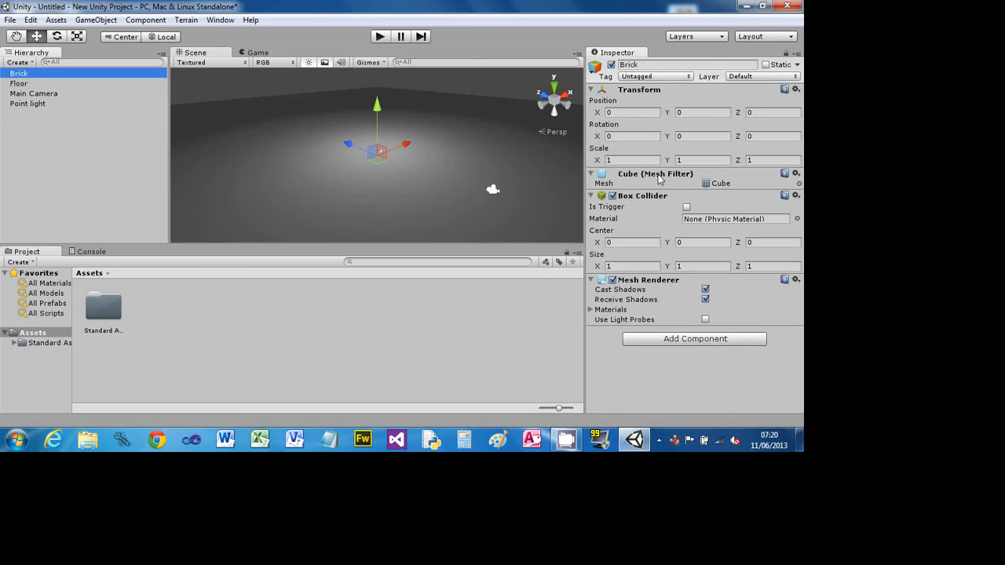
left_click(619, 160)
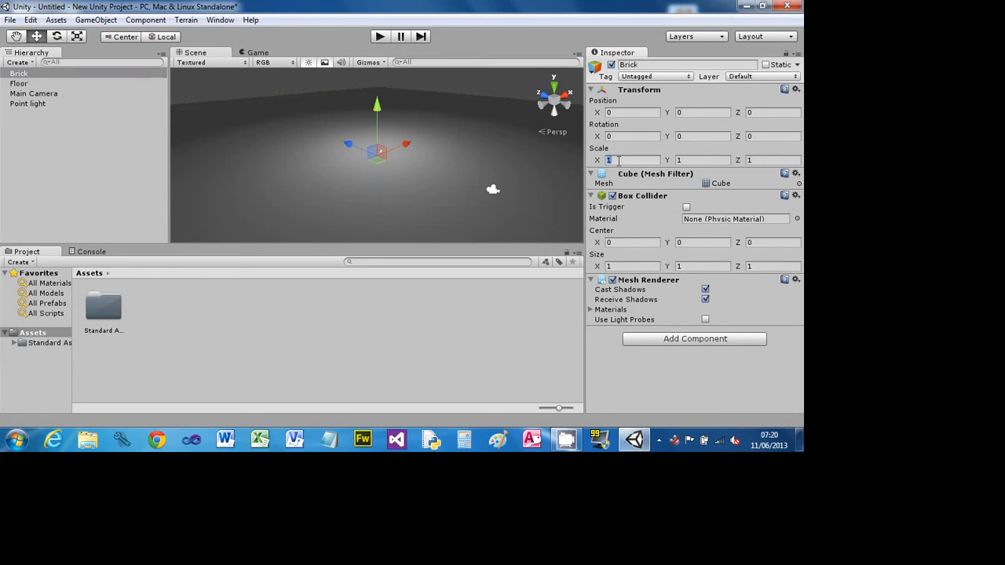
type("3")
left_click(440, 176)
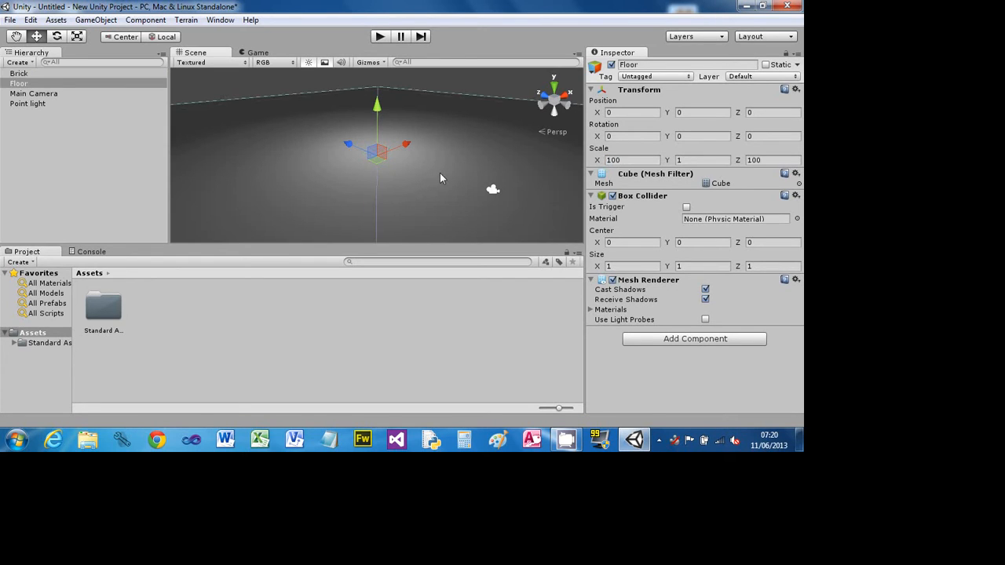
Create a new material asset named "brick material".
left_click(36, 74)
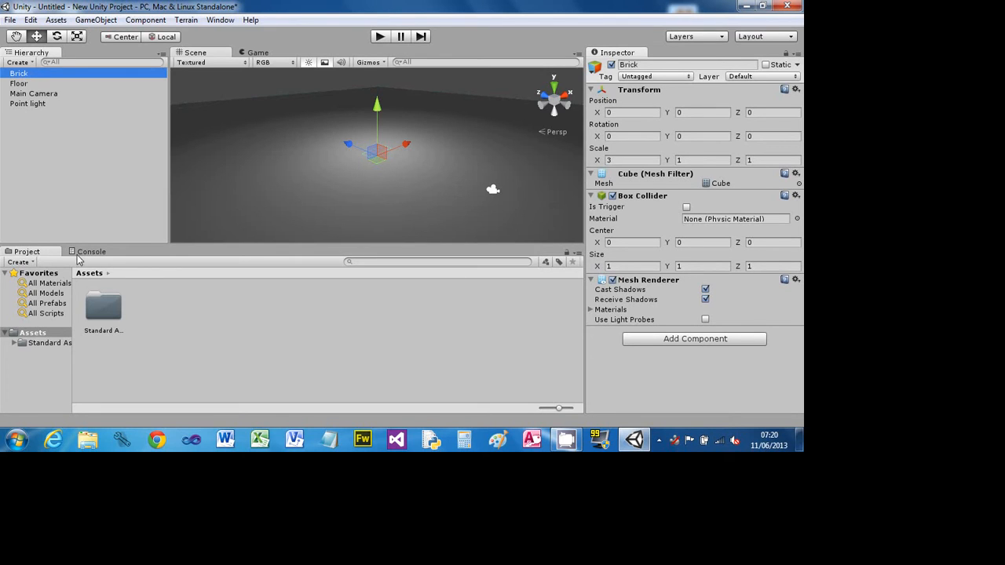
left_click(19, 261)
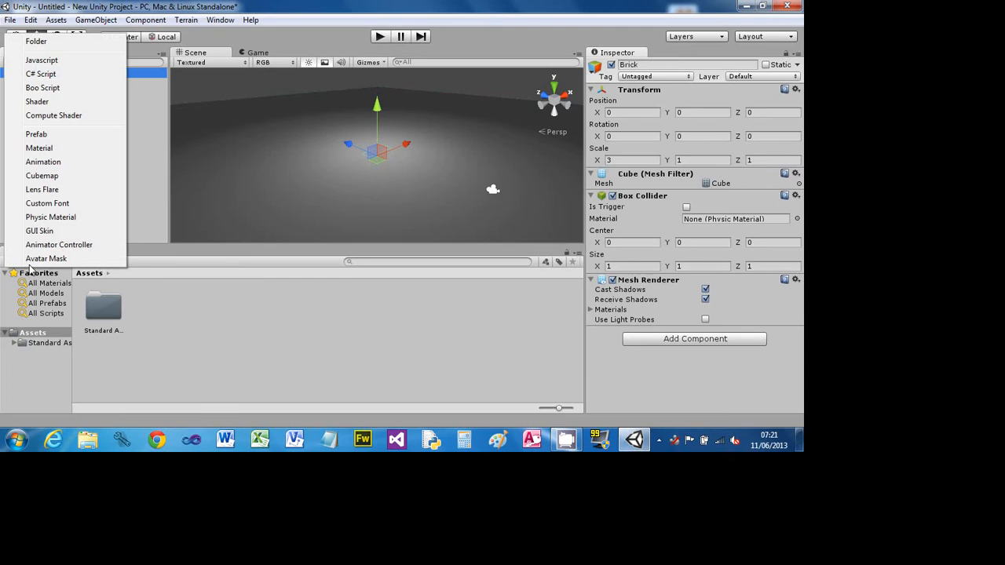
left_click(35, 147)
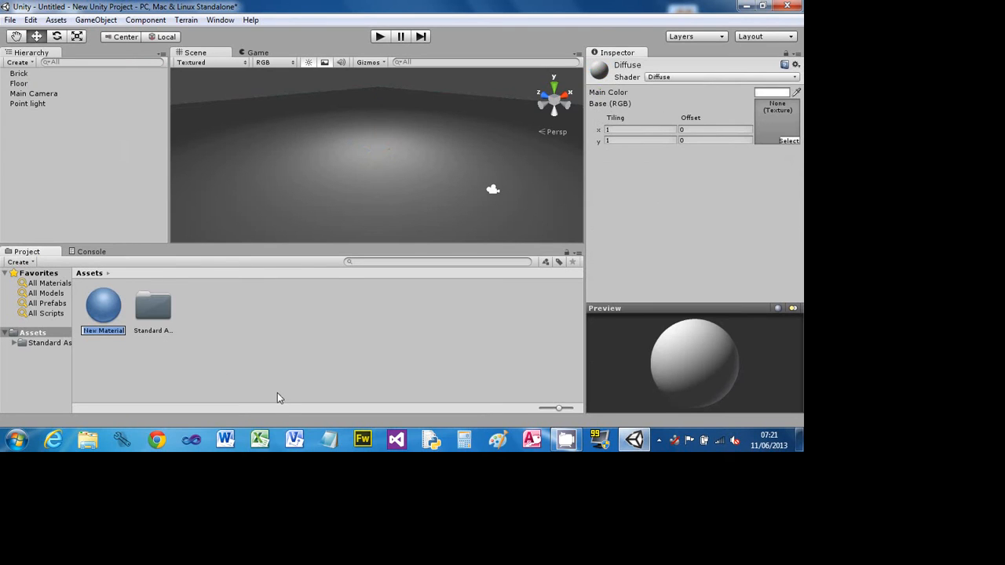
type("brick material")
key("Return")
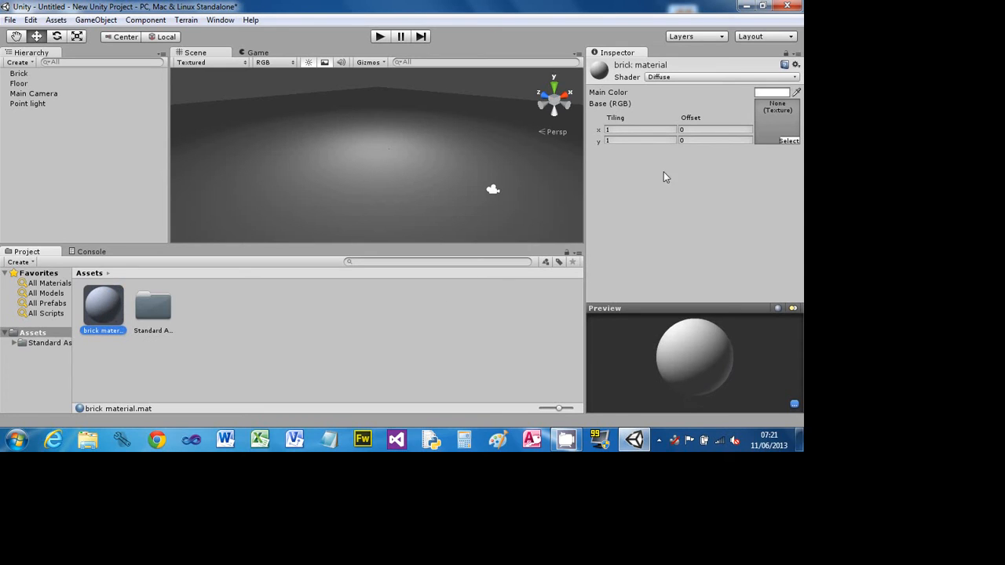
Set the brick material's main color to a bright green, about R 13, G 244, B 50.
left_click(770, 94)
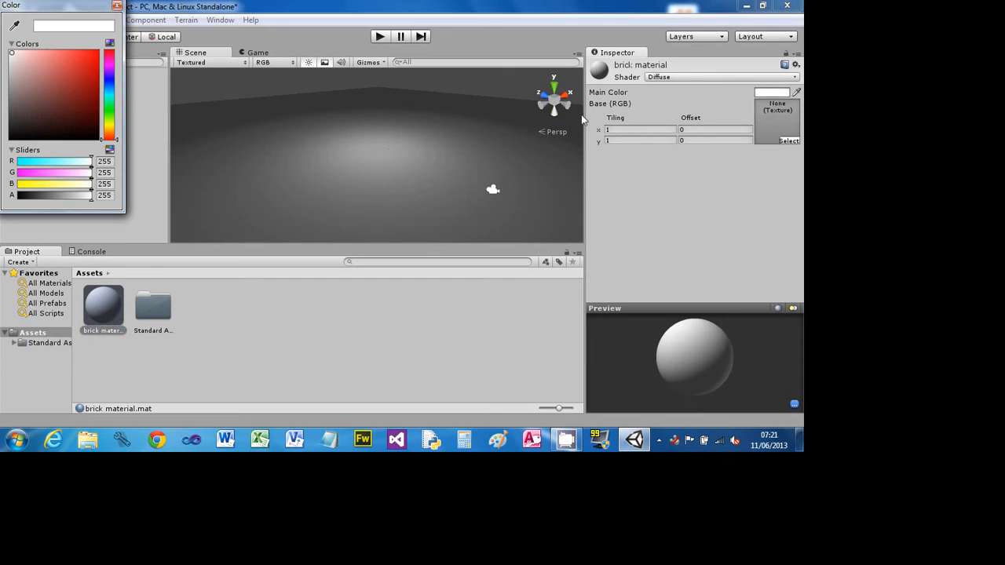
mouse_move(14, 57)
left_mouse_down()
mouse_move(89, 67)
mouse_move(89, 55)
left_mouse_up()
left_click(109, 109)
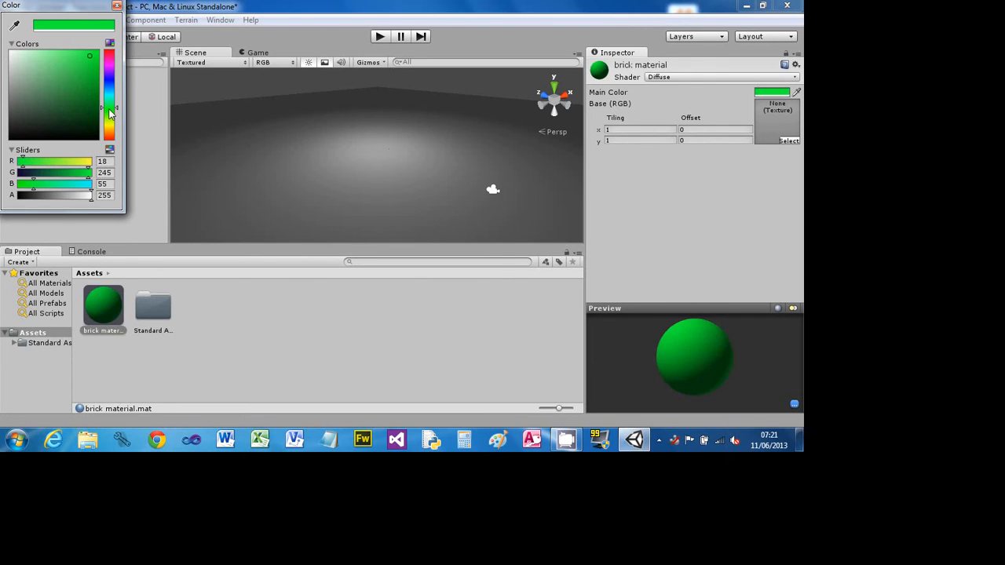
left_click_drag(89, 58, 91, 60)
left_click_drag(64, 7, 131, 51)
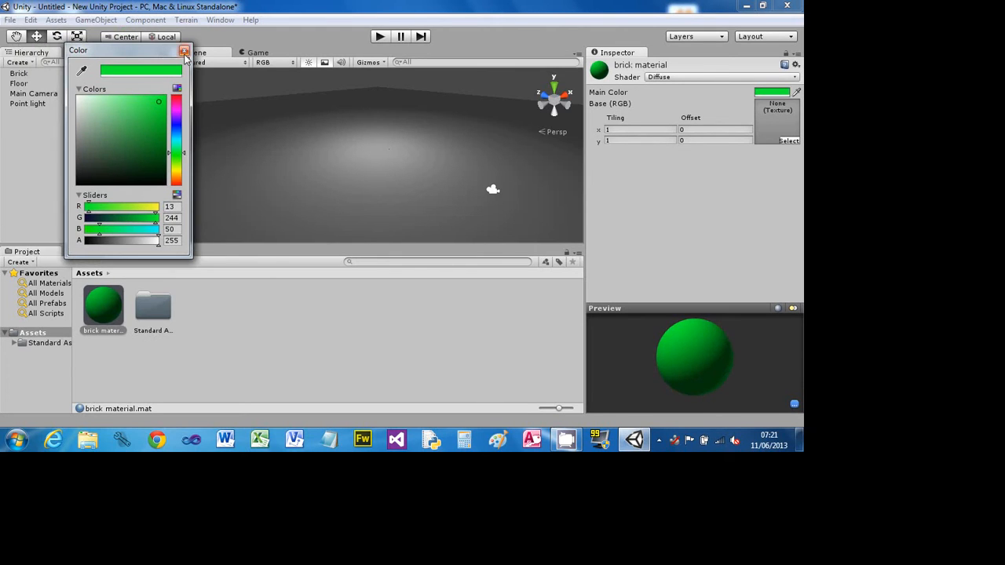
left_click(183, 52)
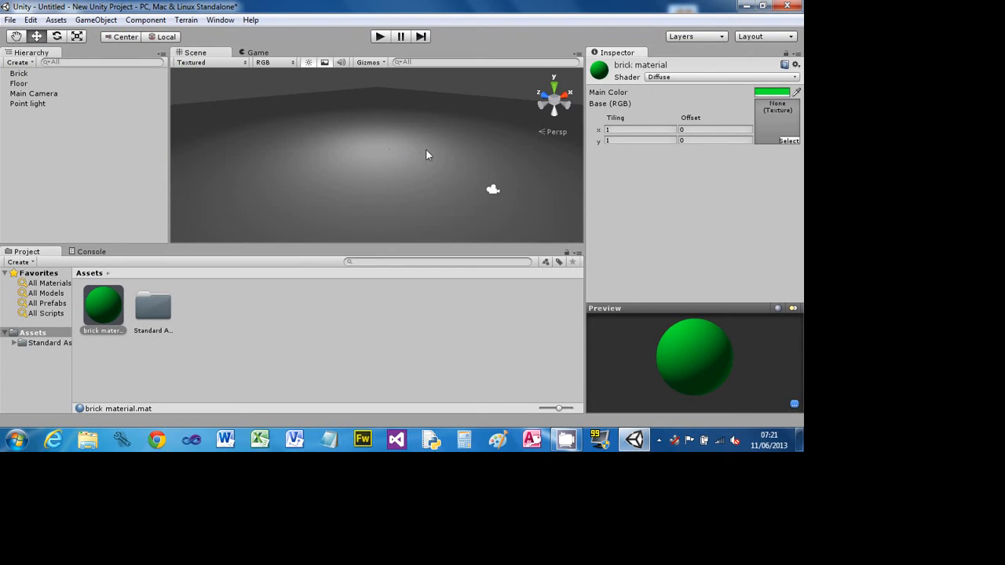
Apply the brick material to the Brick and briefly run the game to preview the scene.
left_click(22, 74)
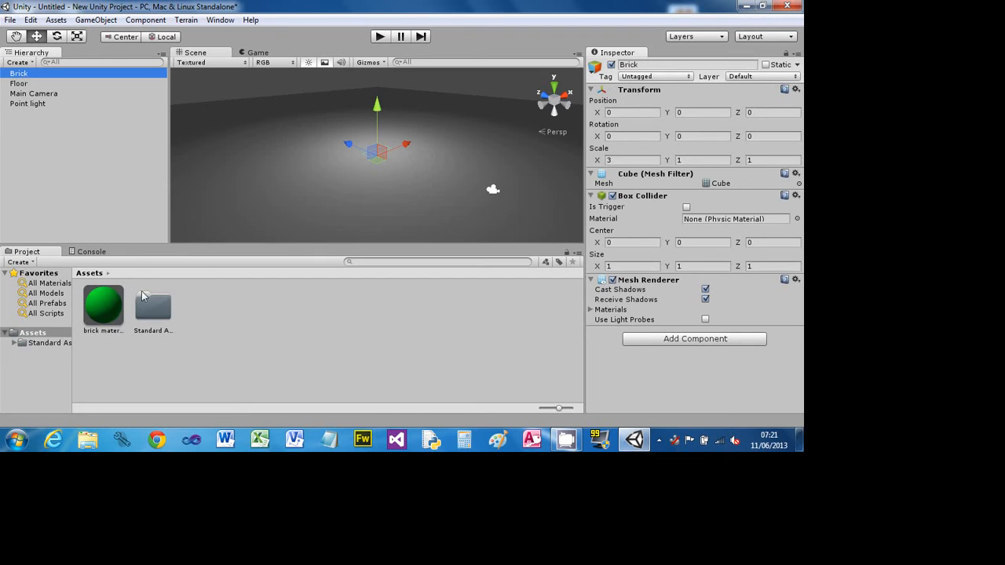
left_click(111, 312)
left_click_drag(110, 311, 24, 77)
left_click_drag(24, 76, 24, 77)
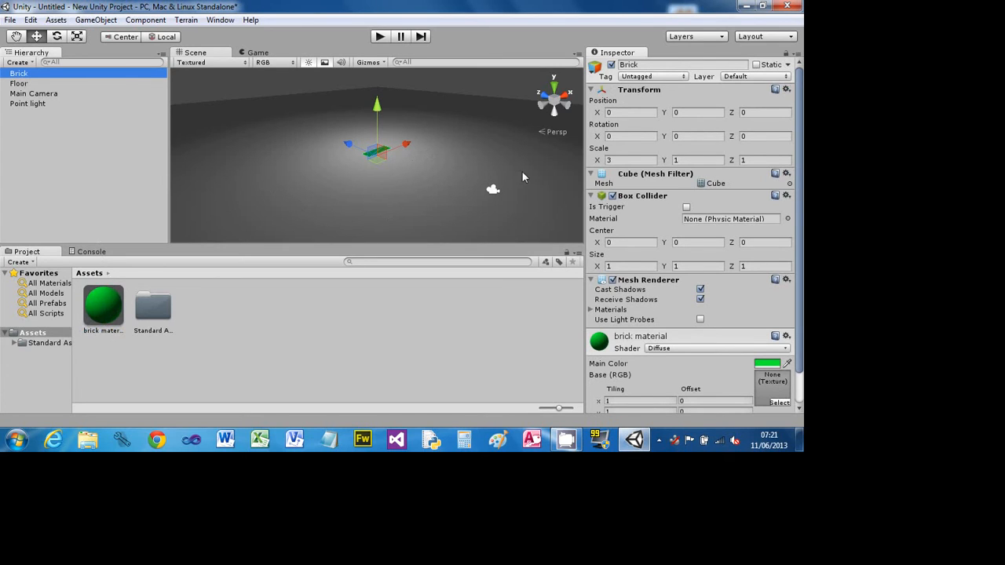
left_click(377, 37)
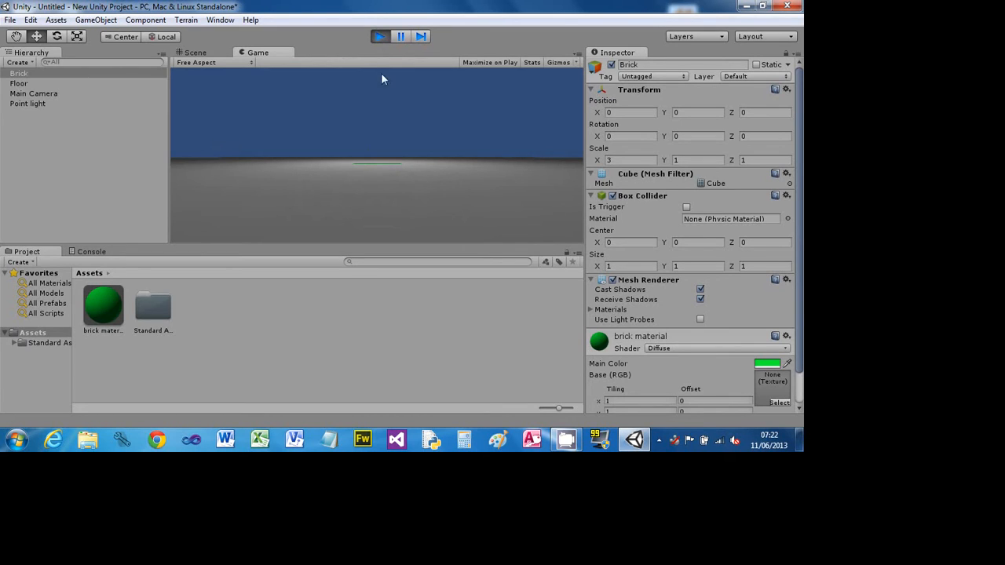
left_click(380, 36)
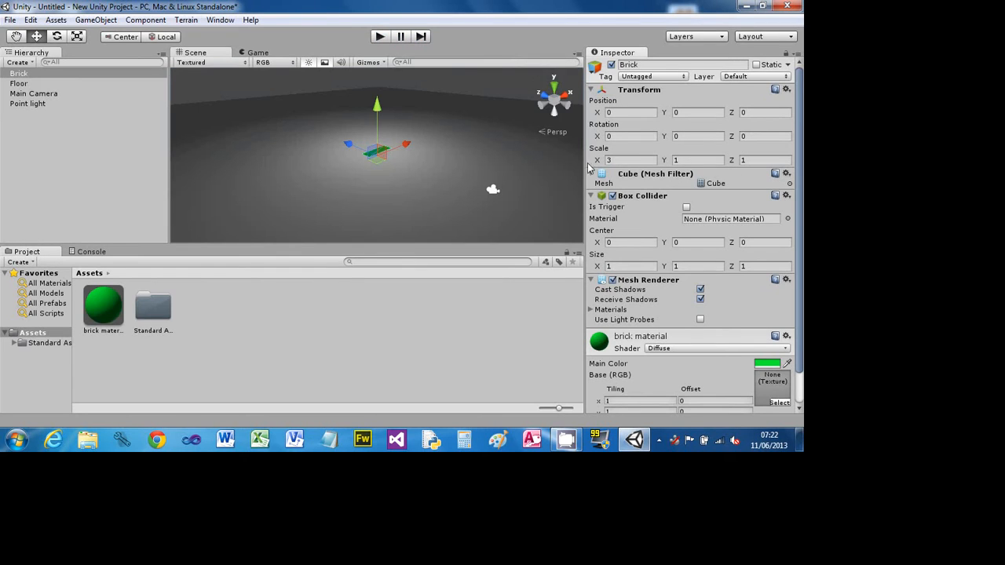
Raise the Brick out of the floor, setting its Y position to exactly 1.
mouse_move(377, 110)
left_mouse_down()
mouse_move(375, 94)
mouse_move(377, 103)
left_mouse_up()
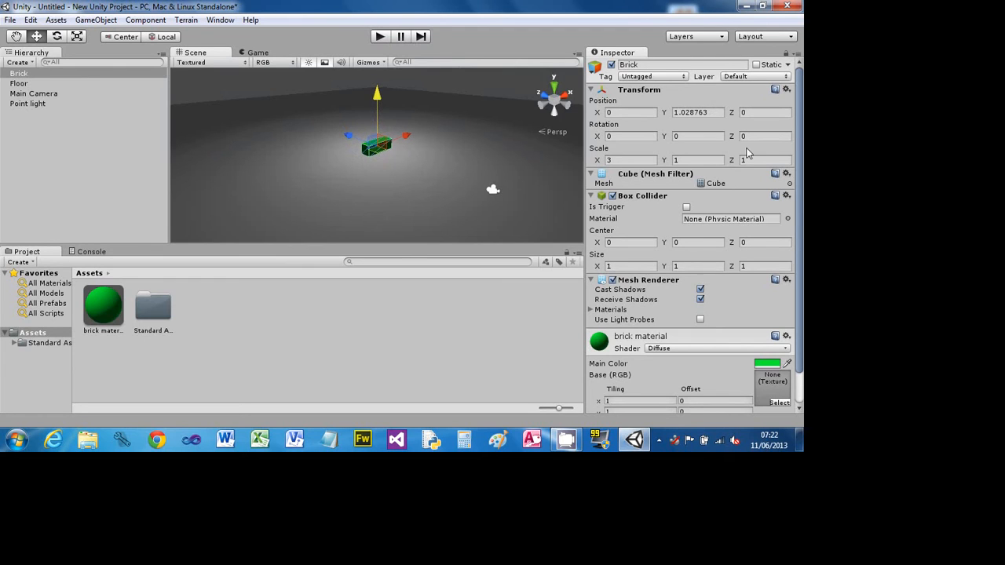
left_click_drag(716, 114, 657, 119)
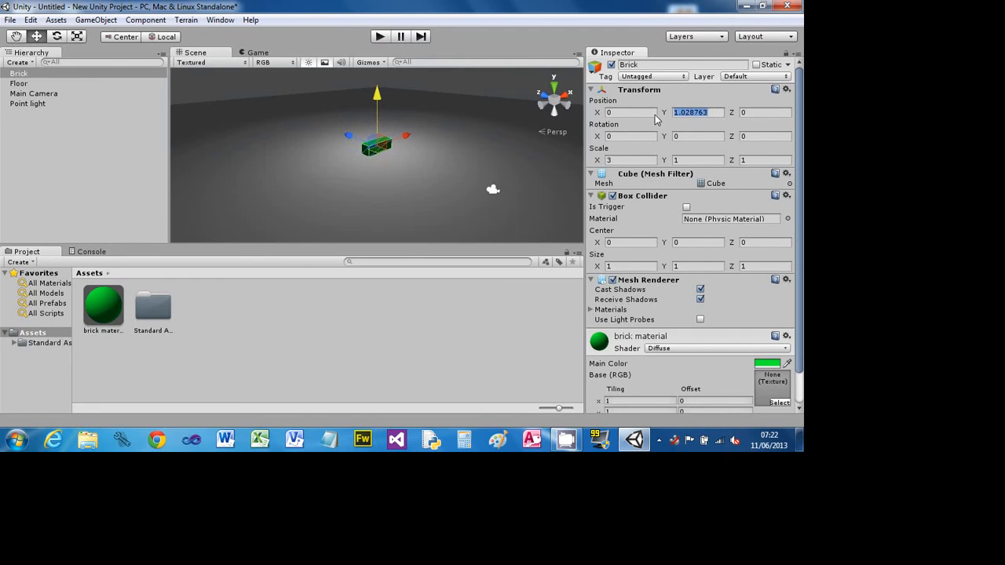
type("1")
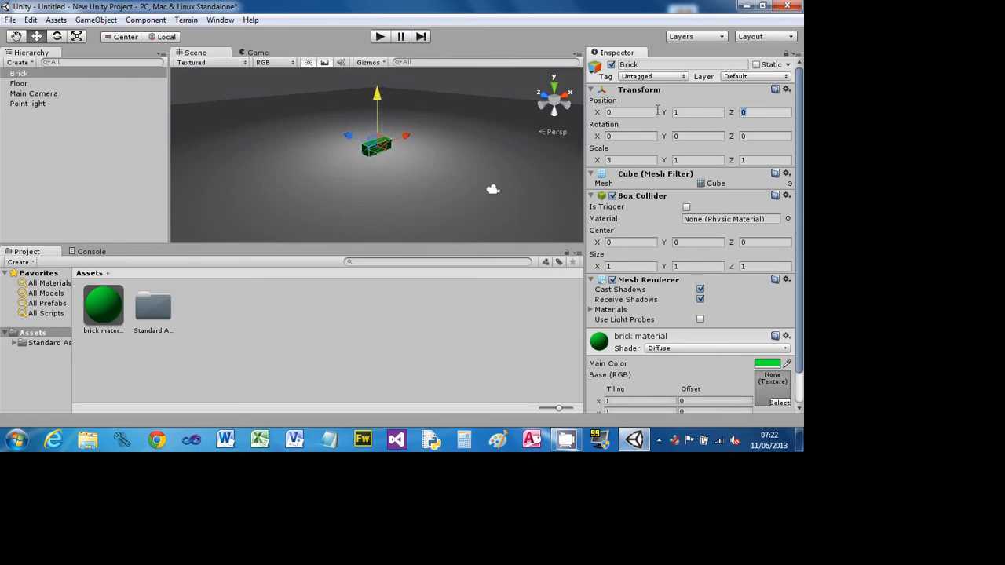
left_click(380, 152)
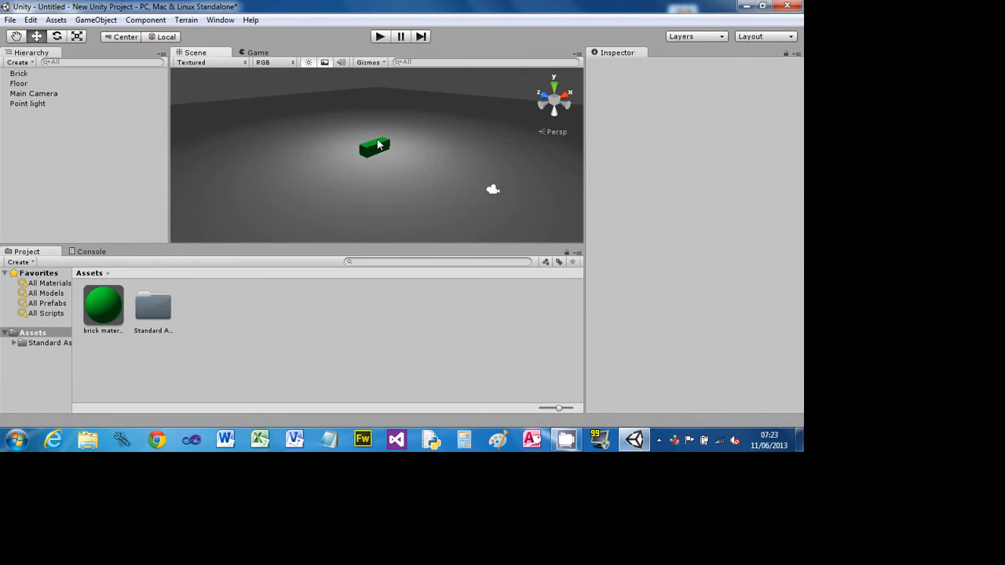
Duplicate the Brick and place the copy end to end with it, at an X position of about -3.2.
left_click(377, 145)
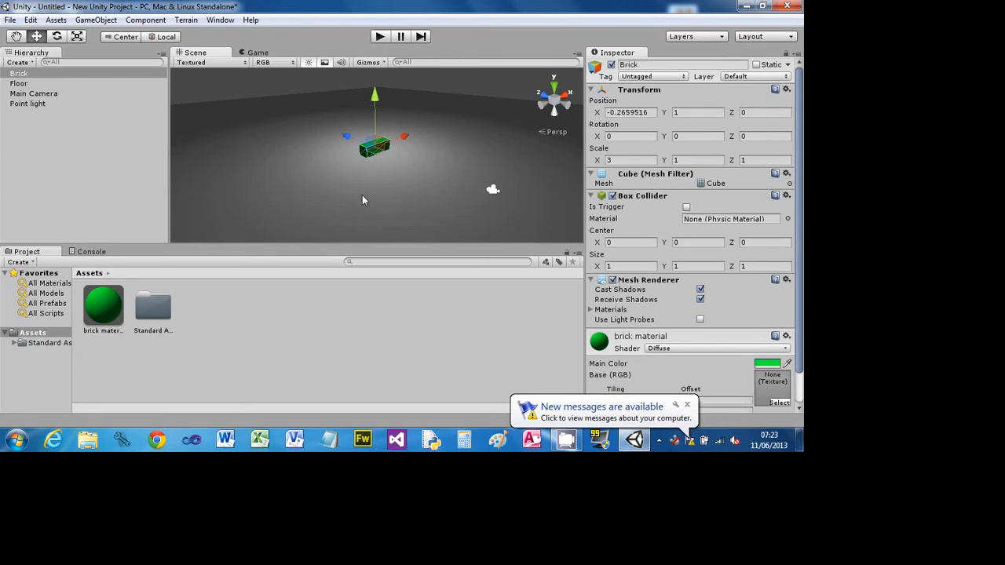
left_click(12, 75)
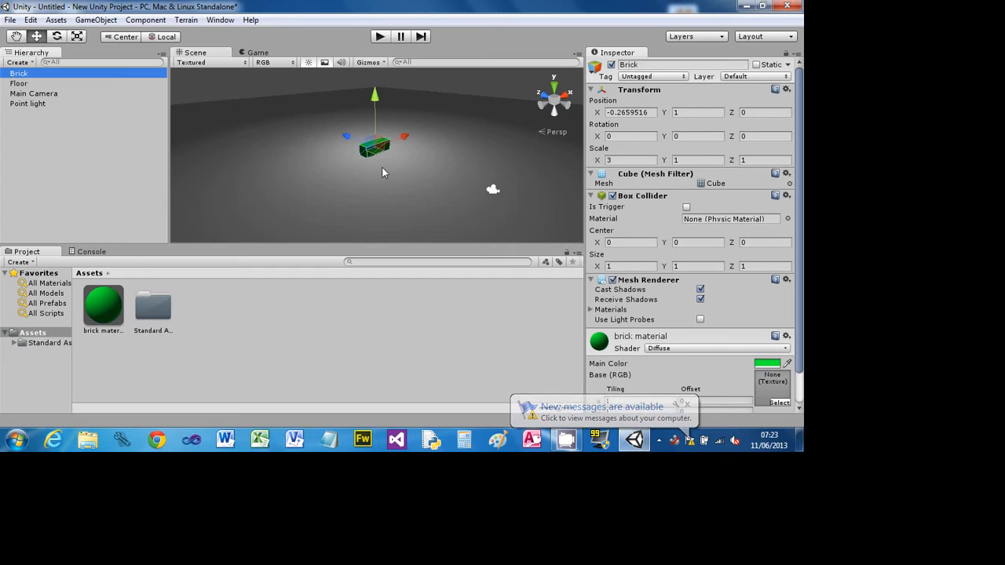
key("ctrl+d")
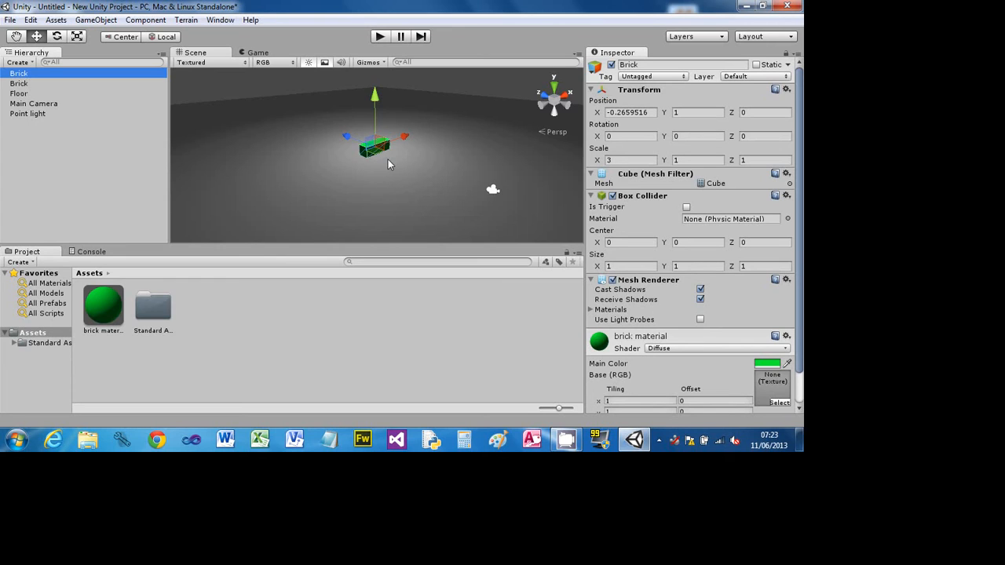
left_click_drag(404, 141, 382, 148)
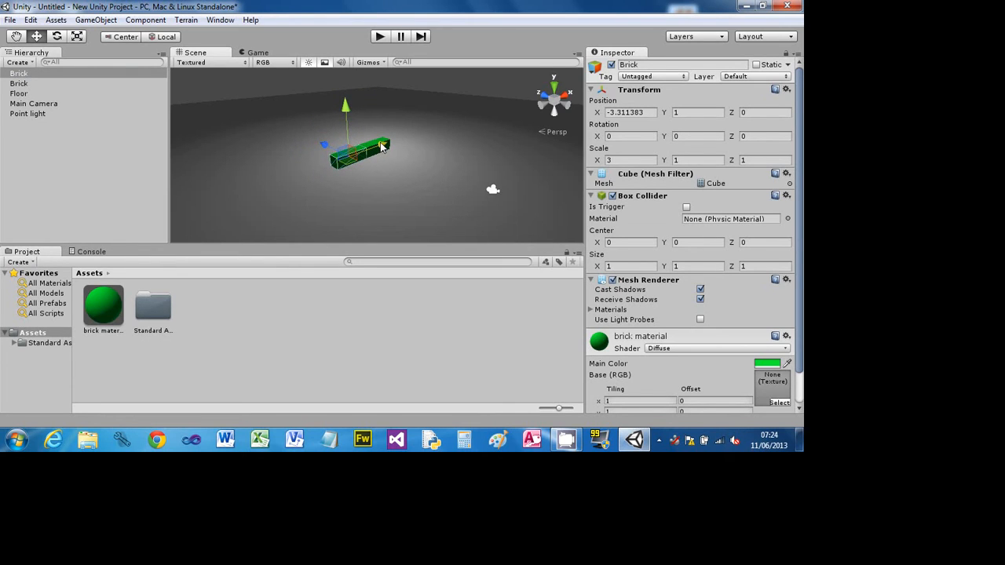
mouse_move(381, 148)
left_mouse_down()
mouse_move(372, 156)
mouse_move(414, 135)
mouse_move(346, 153)
mouse_move(397, 139)
mouse_move(362, 153)
mouse_move(390, 144)
mouse_move(381, 152)
mouse_move(401, 137)
mouse_move(375, 154)
mouse_move(395, 150)
mouse_move(385, 157)
left_mouse_up()
mouse_move(384, 146)
left_mouse_down()
mouse_move(355, 153)
mouse_move(416, 142)
mouse_move(374, 160)
mouse_move(384, 155)
left_mouse_up()
Extend the row with two more duplicated bricks, snapped end to end at X positions of about -6.2 and -9.2.
key("ctrl+d")
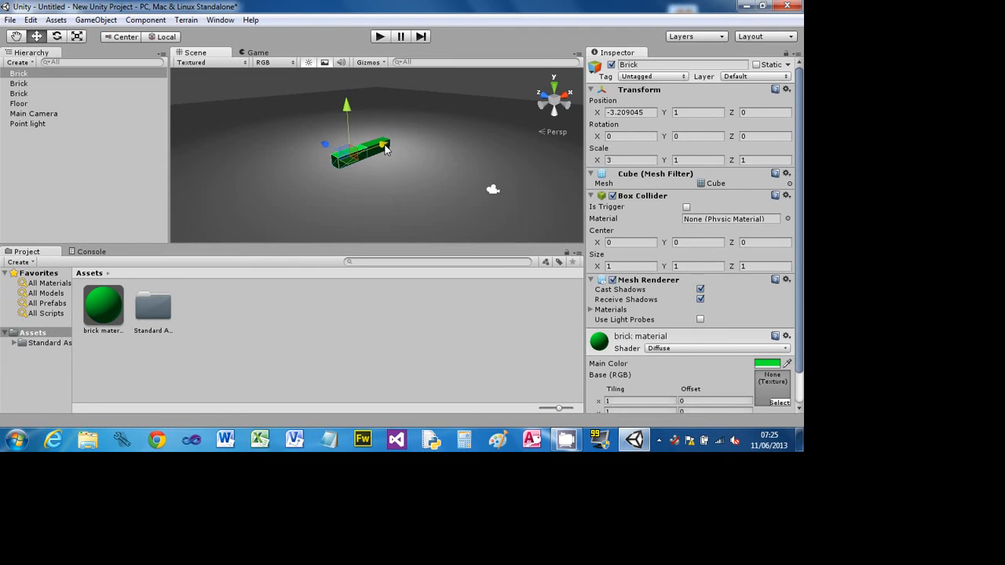
left_click_drag(384, 150, 363, 156)
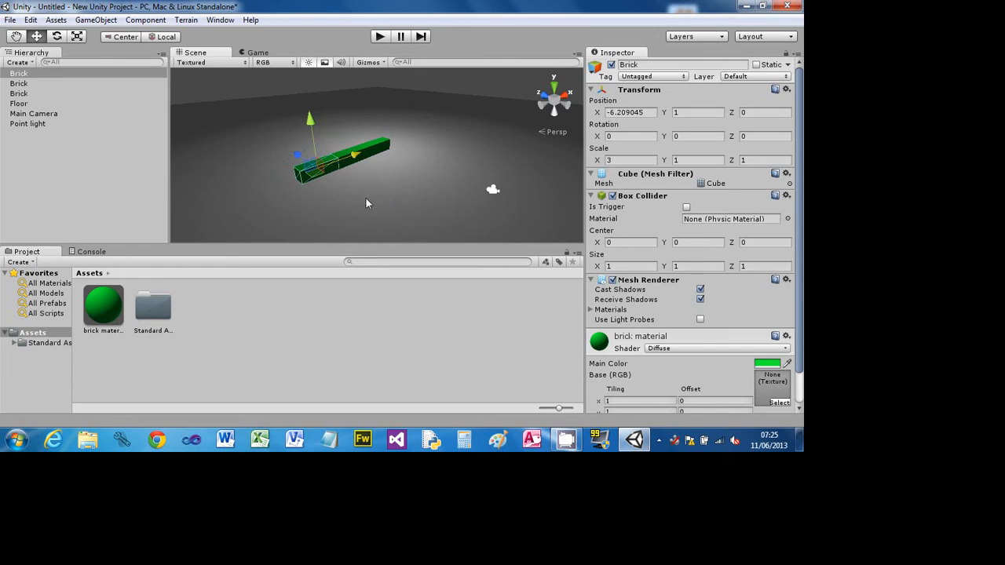
key("ctrl+d")
left_click_drag(356, 161, 319, 168)
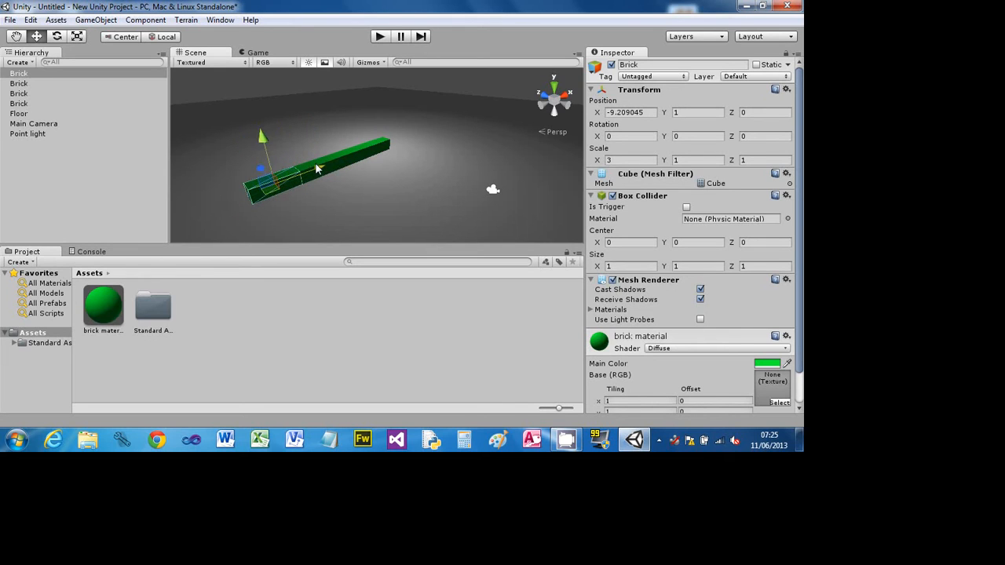
Duplicate the last brick and place the copy at the opposite end of the row, at X about 2.8.
key("ctrl+d")
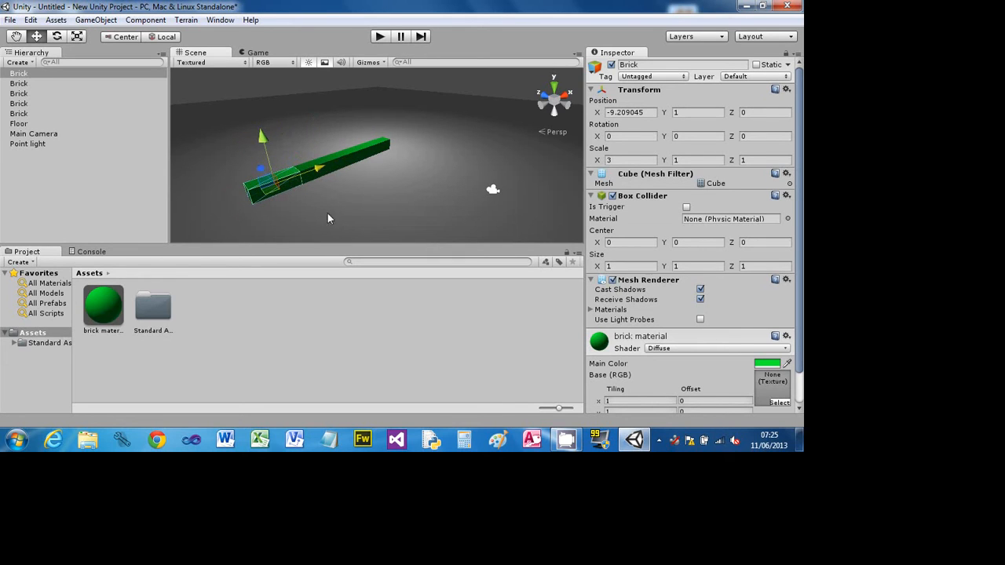
left_click_drag(319, 173, 515, 106)
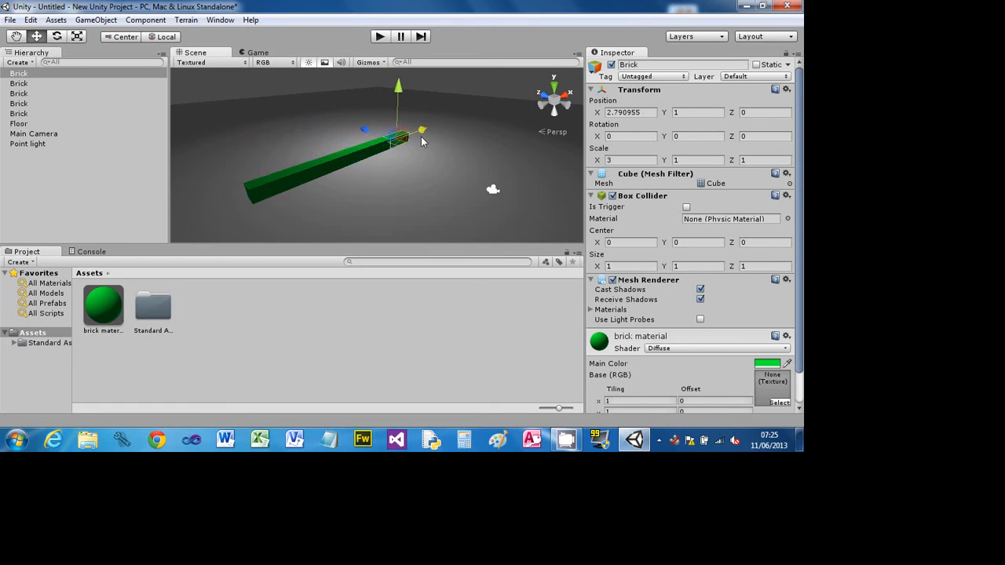
left_click(409, 174)
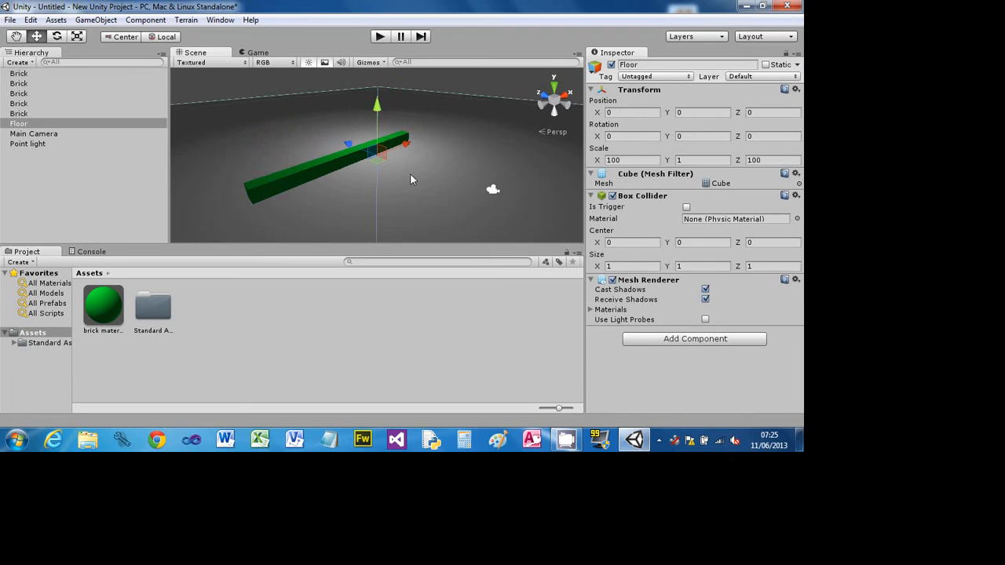
Duplicate all five bricks together and move the copies along the X axis to extend the row at its far end.
left_click(93, 73)
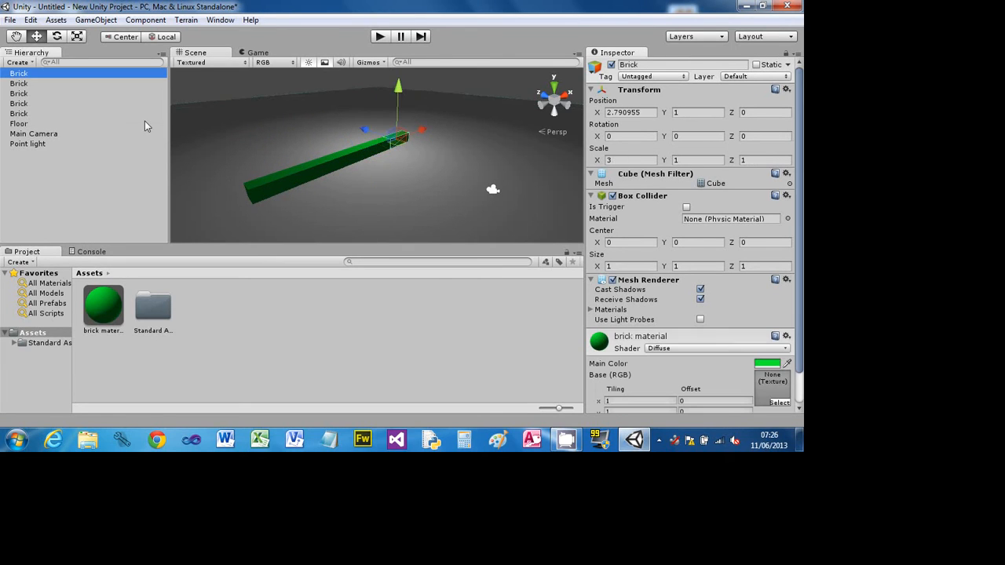
left_click(22, 83, "ctrl")
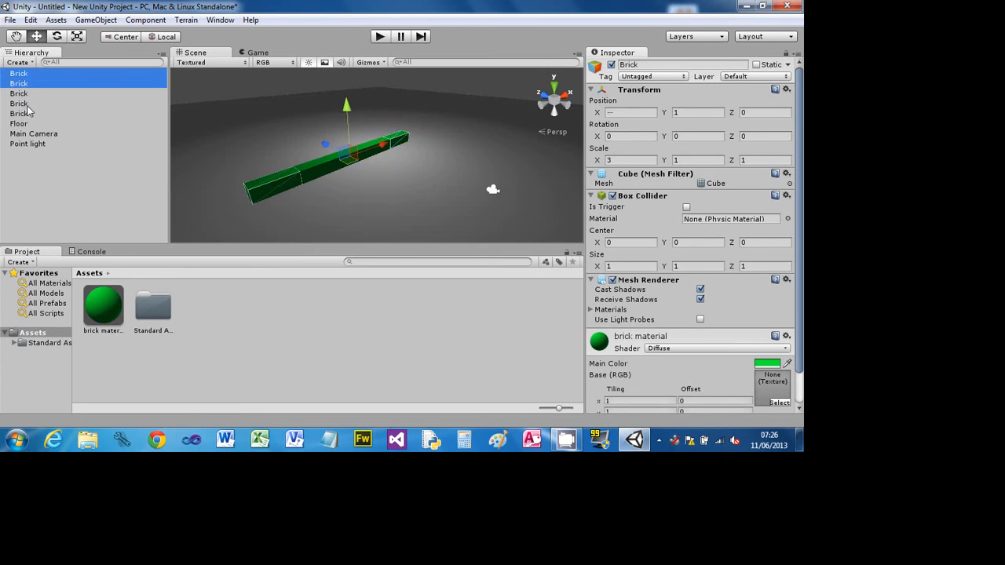
left_click(28, 93, "ctrl")
left_click(28, 104, "ctrl")
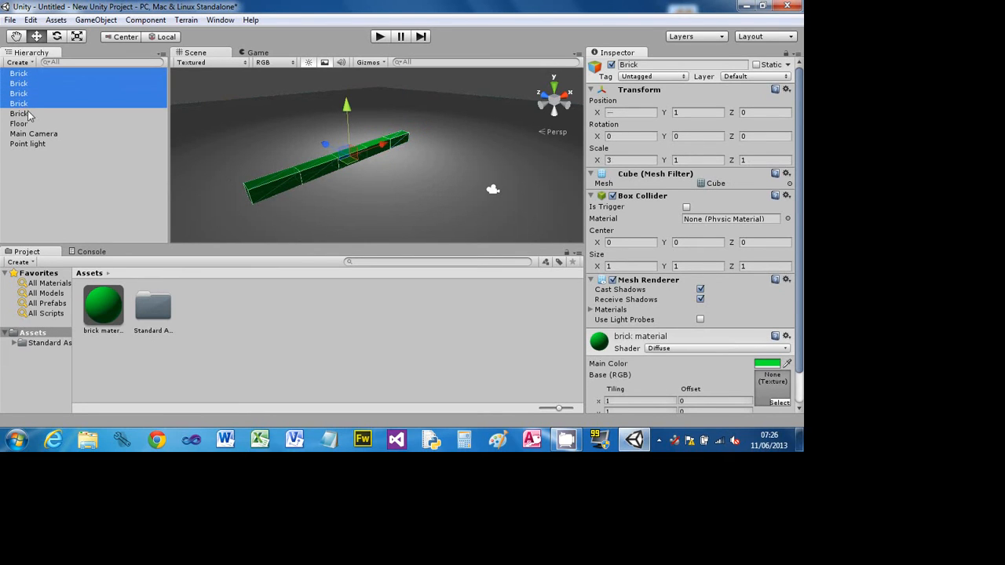
left_click(31, 113, "ctrl")
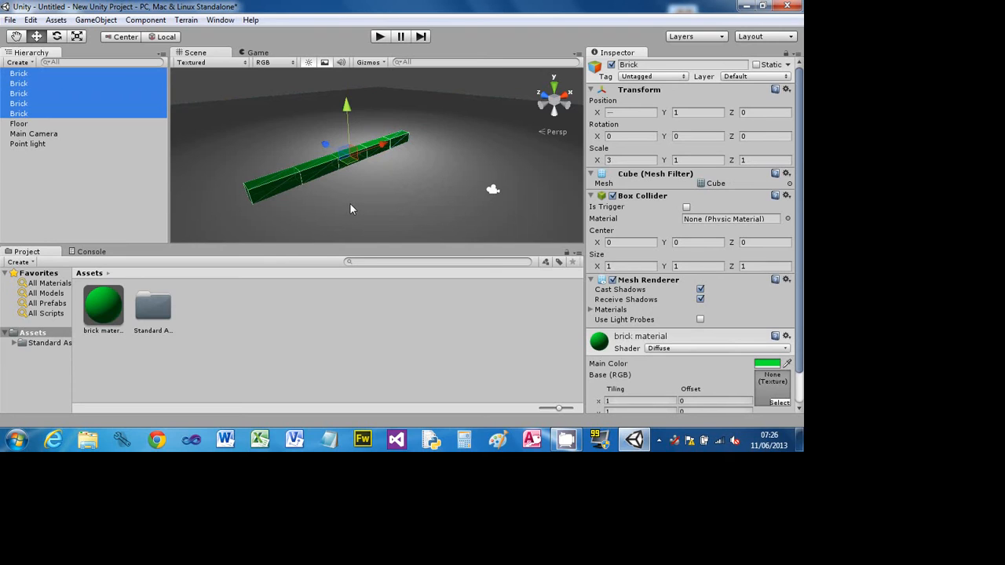
key("ctrl+d")
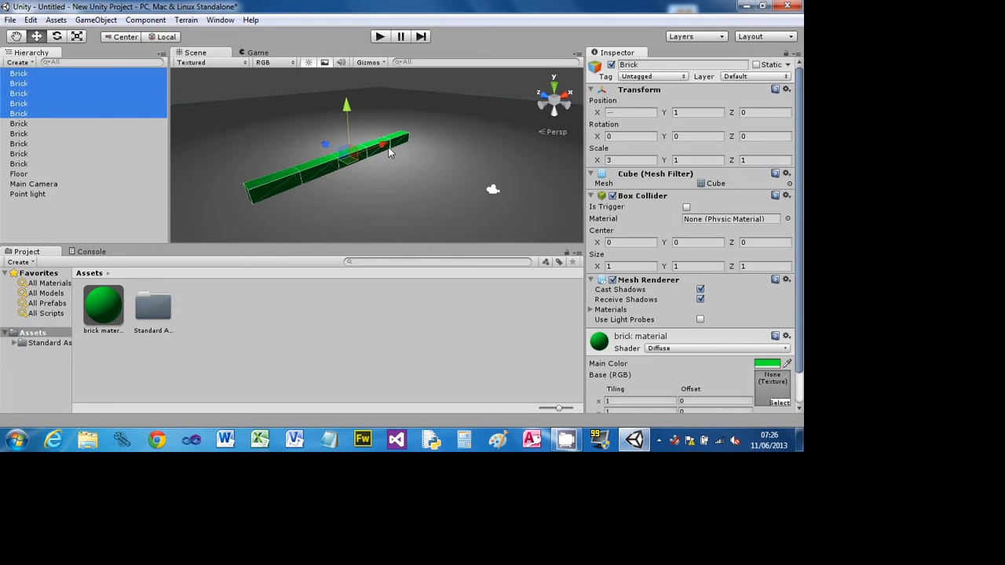
left_click_drag(383, 146, 524, 99)
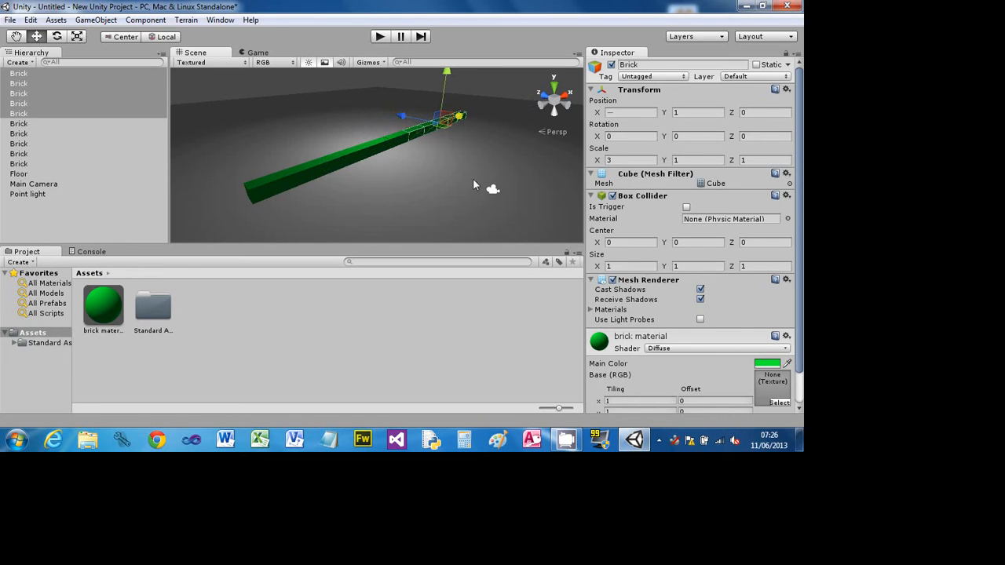
Duplicate all ten bricks of the bottom row and raise the copies to Y position 2 as a second row.
left_click(341, 197)
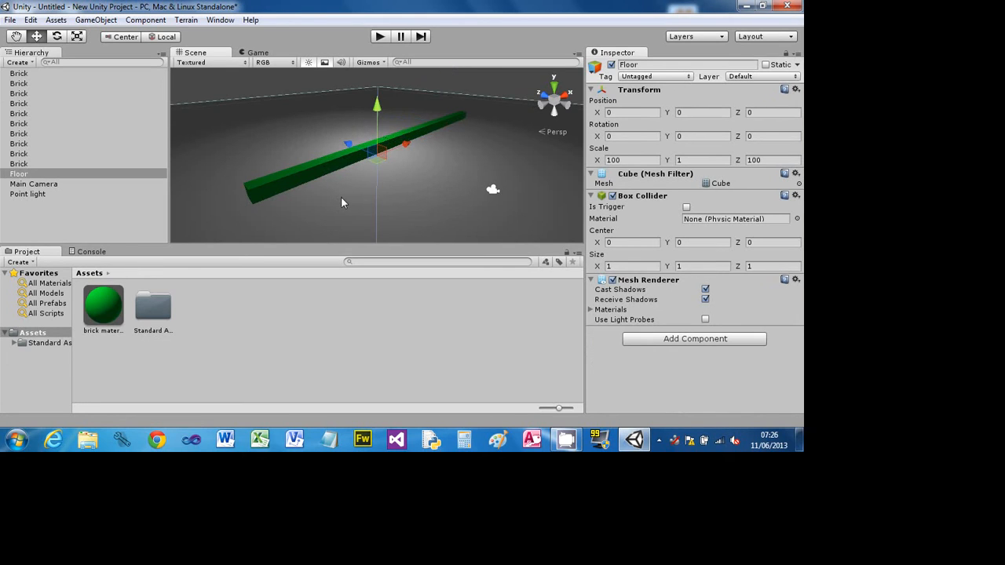
left_click(33, 164)
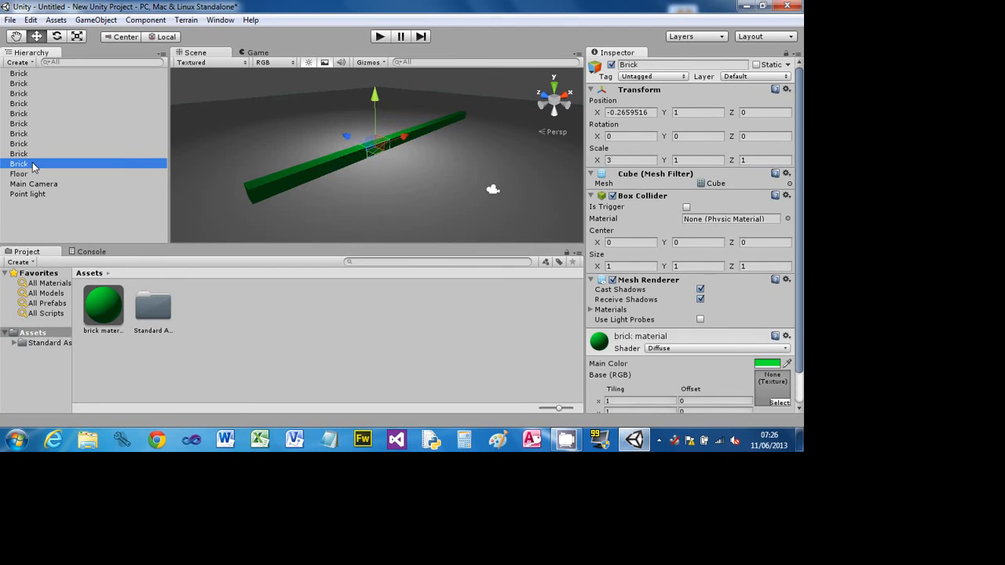
left_click(30, 153, "ctrl")
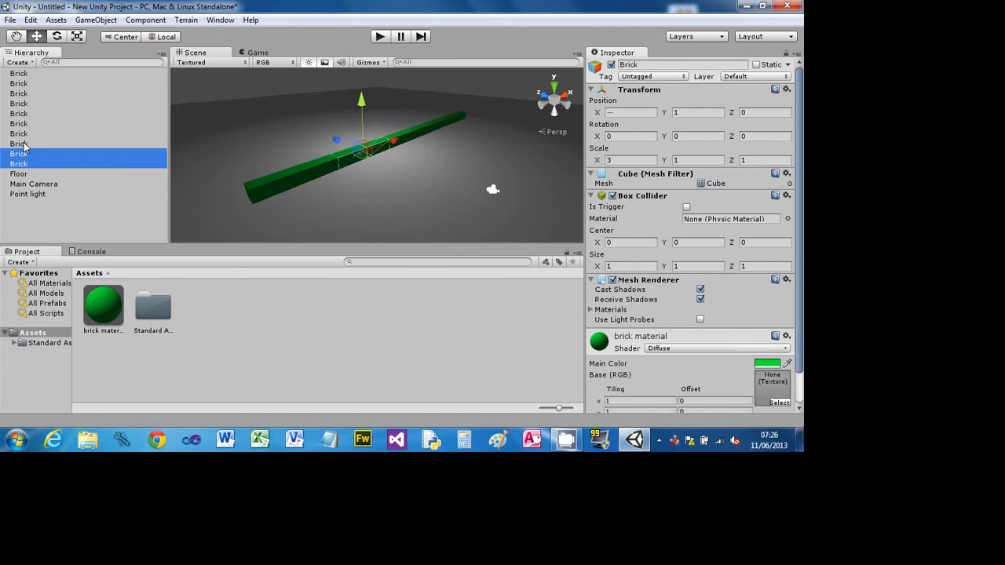
left_click(24, 143, "ctrl")
left_click(24, 134, "ctrl")
left_click(24, 124, "ctrl")
left_click(23, 113, "ctrl")
left_click(24, 103, "ctrl")
left_click(23, 94, "ctrl")
left_click(24, 83, "ctrl")
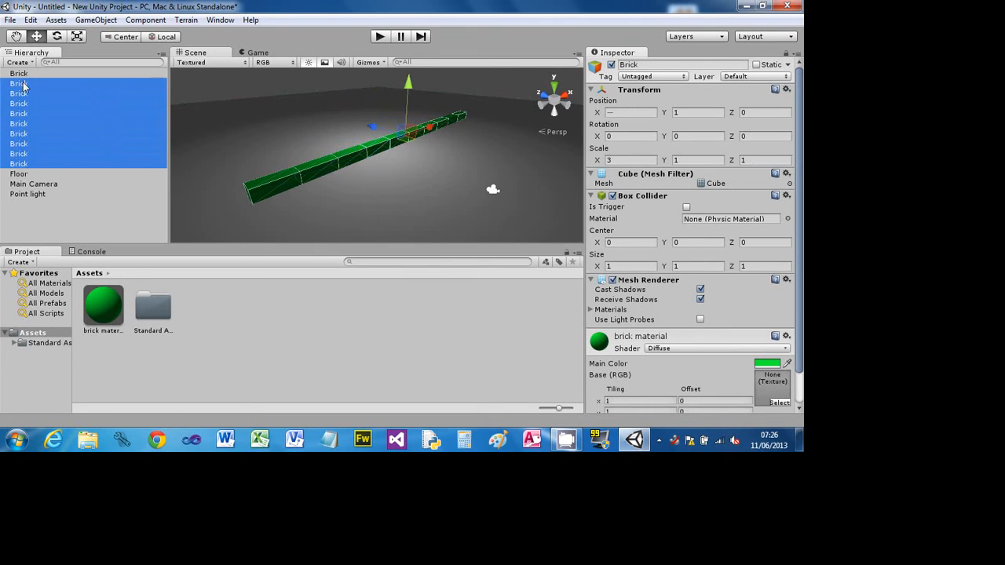
left_click(22, 74, "ctrl")
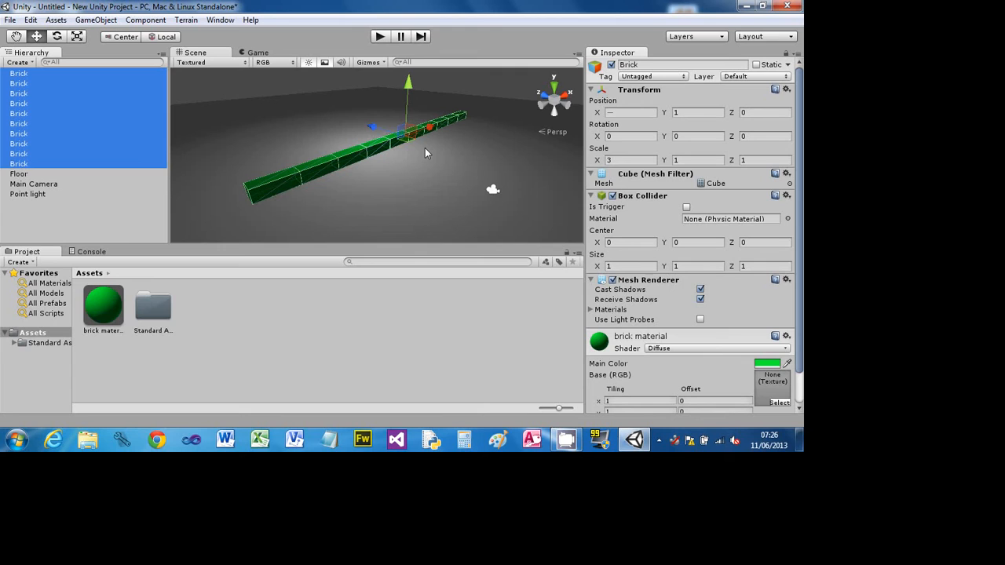
key("ctrl+d")
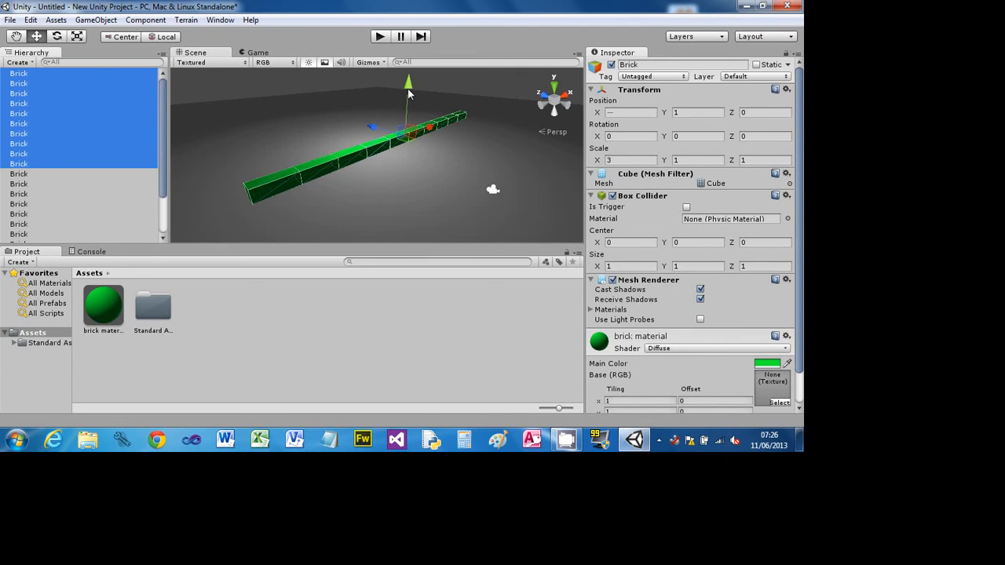
mouse_move(410, 89)
left_mouse_down()
mouse_move(409, 74)
mouse_move(409, 83)
left_mouse_up()
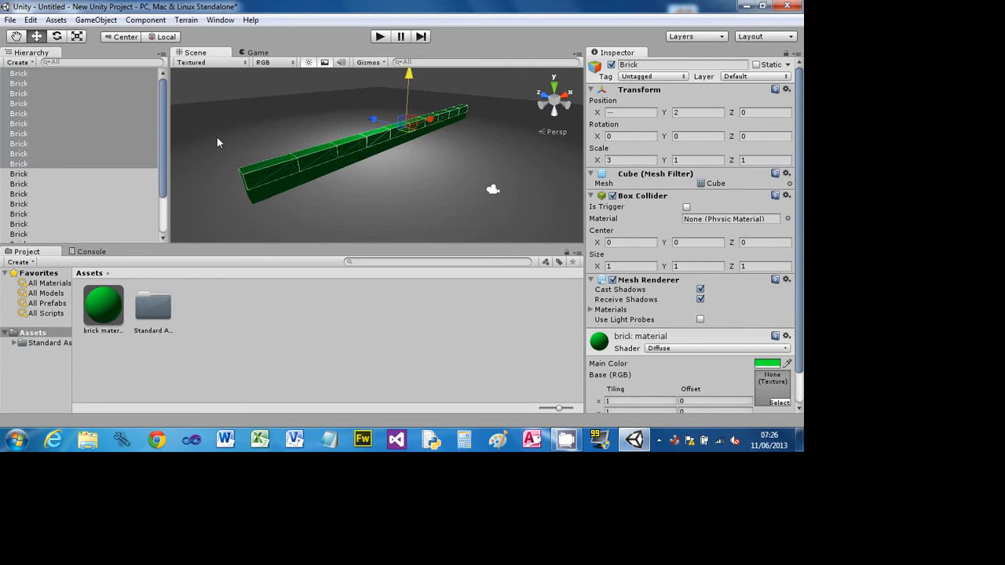
Select every brick in both rows, duplicate them, and move the copies up along Y to sit directly on top of the wall.
left_click_drag(217, 137, 264, 99)
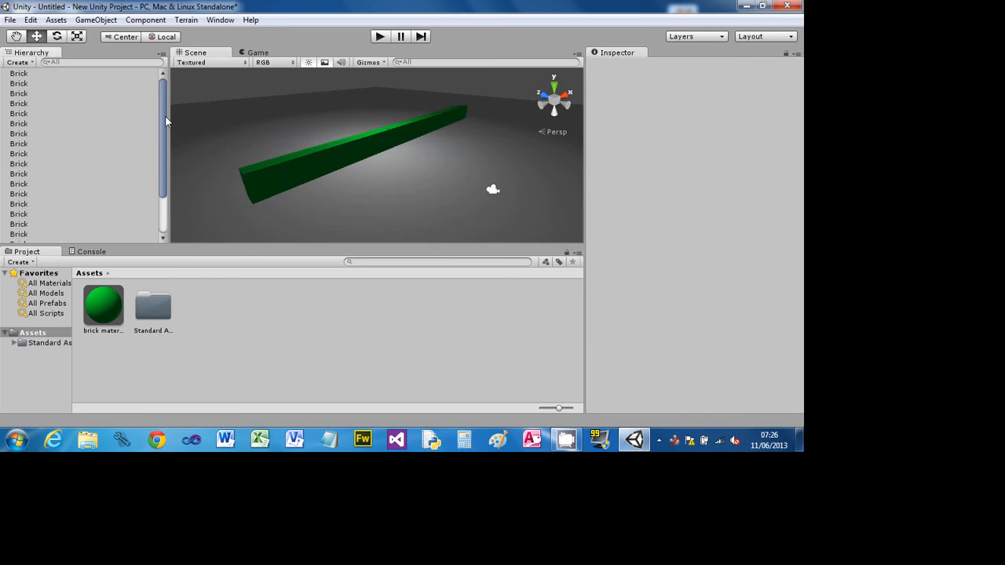
left_click_drag(164, 115, 163, 164)
left_click(24, 209)
left_click(24, 198, "shift")
left_click(24, 188, "shift")
left_click(24, 179, "shift")
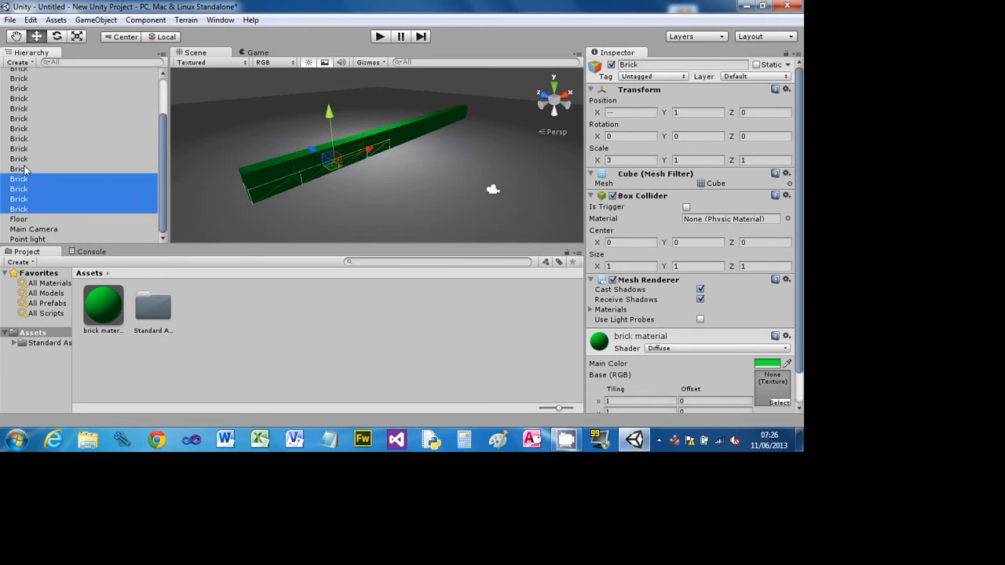
left_click(23, 169, "shift")
left_click(23, 158, "shift")
left_click(23, 148, "shift")
left_click(26, 139, "shift")
left_click(25, 129, "shift")
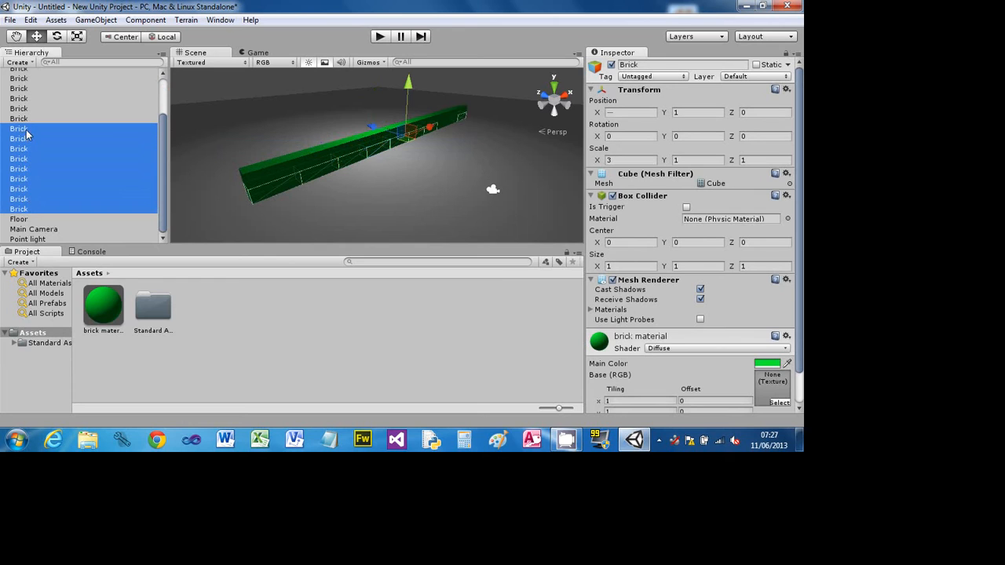
left_click(20, 118, "shift")
left_click(18, 109, "shift")
left_click(19, 98, "shift")
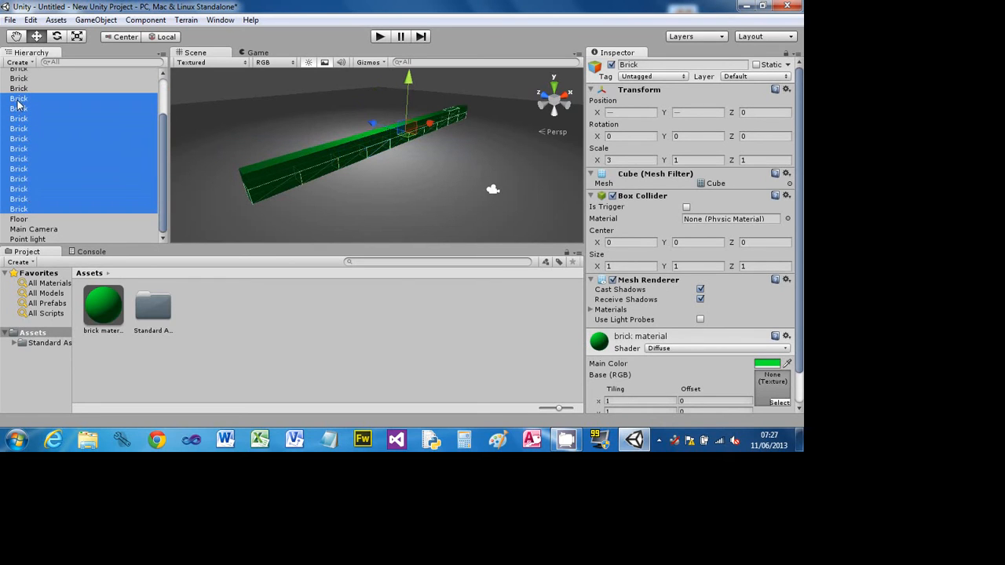
left_click(18, 88, "shift")
left_click_drag(163, 146, 161, 110)
left_click(31, 135, "shift")
left_click(26, 123, "shift")
left_click(26, 114, "shift")
left_click(24, 103, "shift")
left_click(23, 93, "shift")
left_click(21, 84, "shift")
left_click(19, 74, "shift")
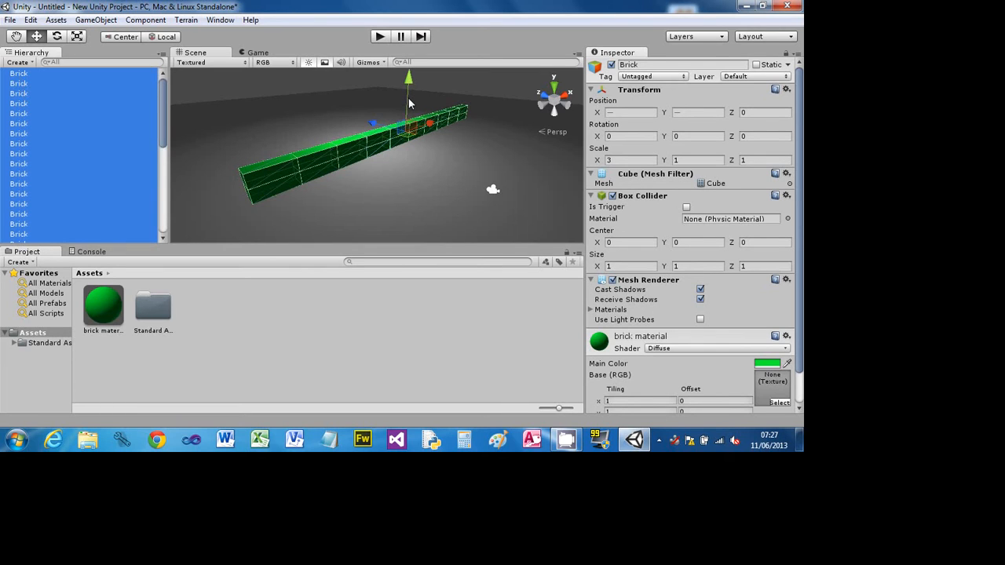
left_click_drag(409, 101, 410, 79)
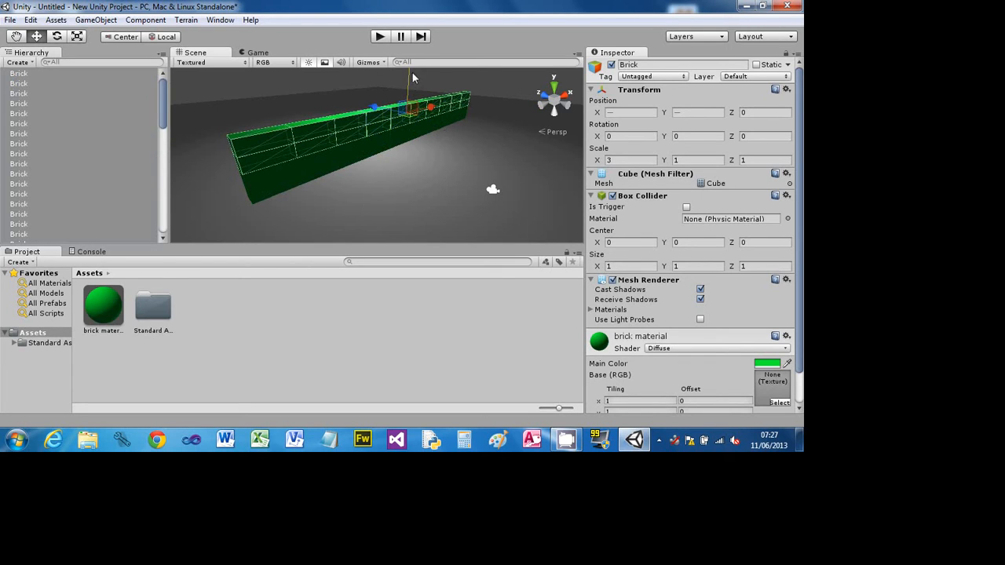
Stack three more duplicates of the selected double row of bricks on top of the wall, then deselect them.
scroll(411, 79, "down", 4)
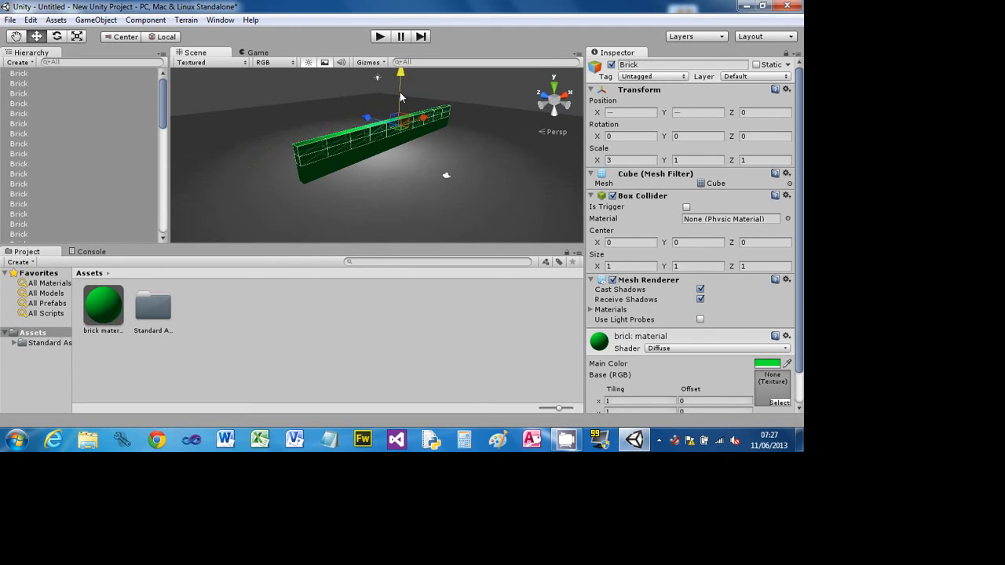
mouse_move(399, 98)
left_mouse_down()
mouse_move(398, 71)
mouse_move(398, 88)
left_mouse_up()
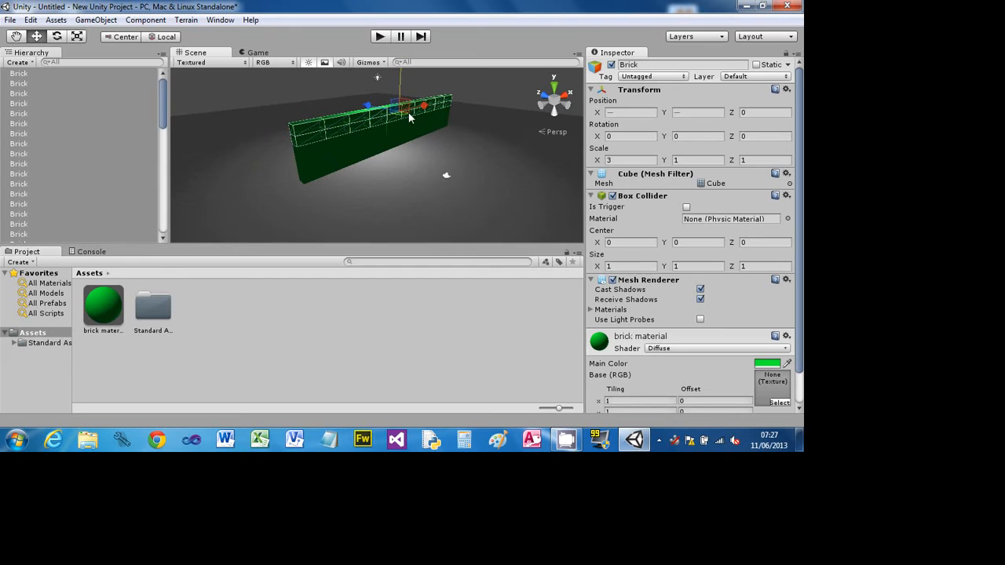
scroll(409, 118, "down", 3)
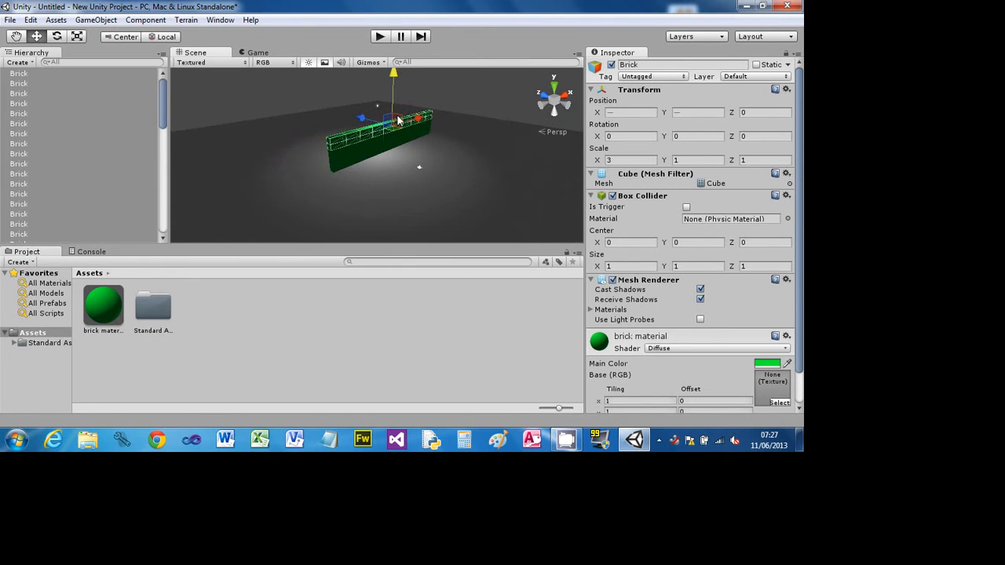
left_click_drag(395, 94, 393, 79)
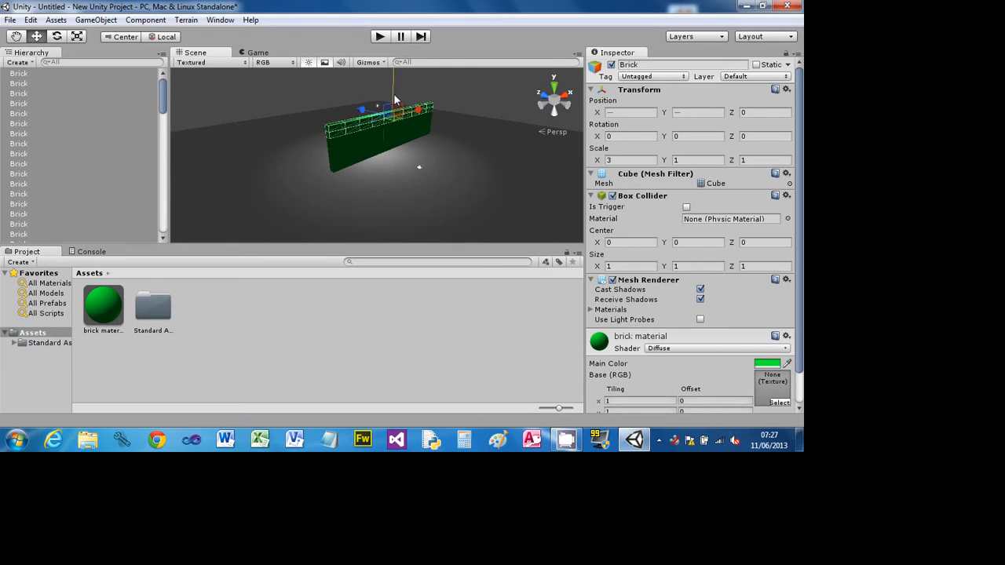
left_click_drag(393, 91, 393, 80)
left_click(406, 164)
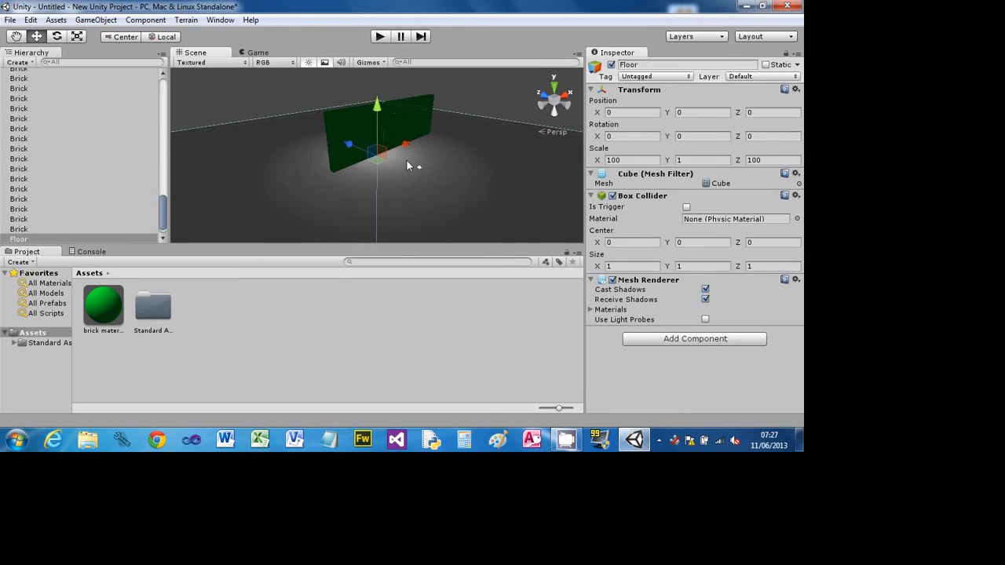
Play the scene to check how the brick wall looks through the main camera, and stop playback.
left_click(379, 38)
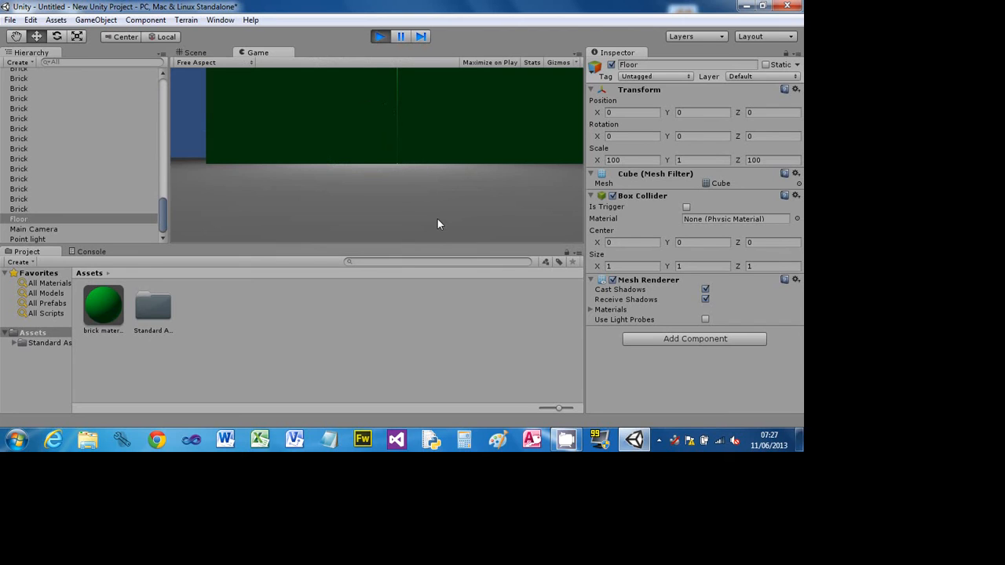
left_click(378, 37)
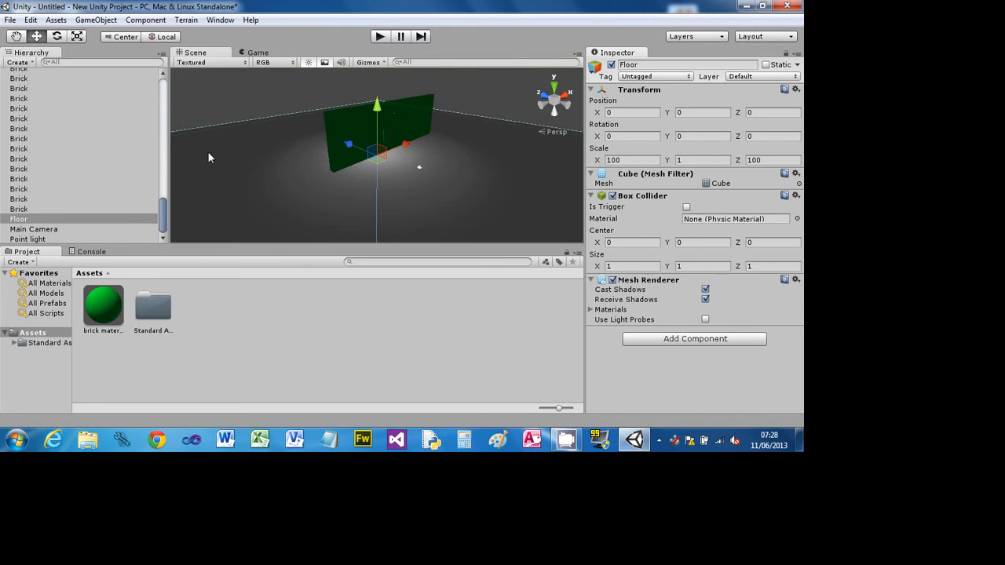
Select all bricks, leaving out the Floor, Main Camera and Point light, and add a Rigidbody physics component to them.
left_click_drag(162, 221, 143, 248)
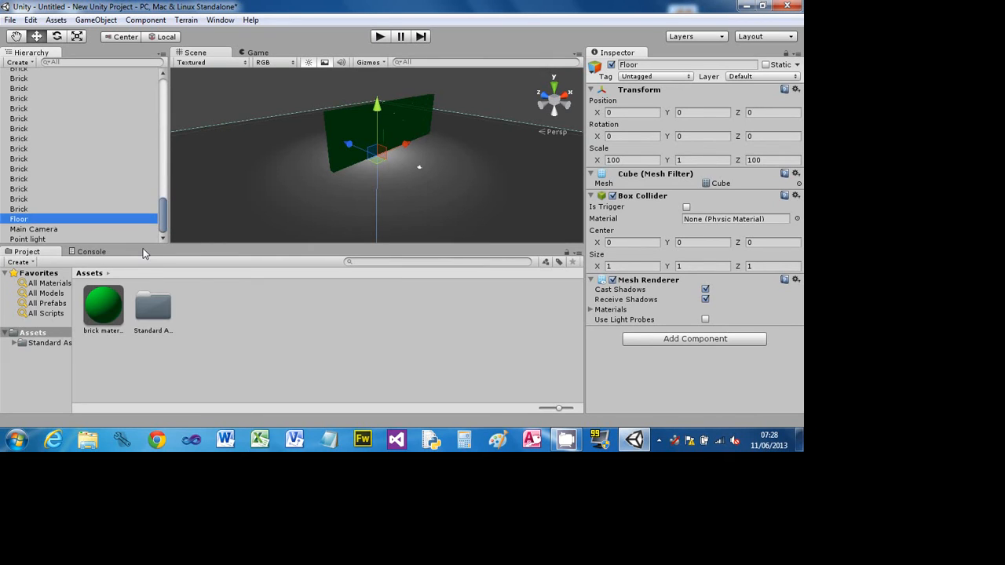
key("ctrl+a")
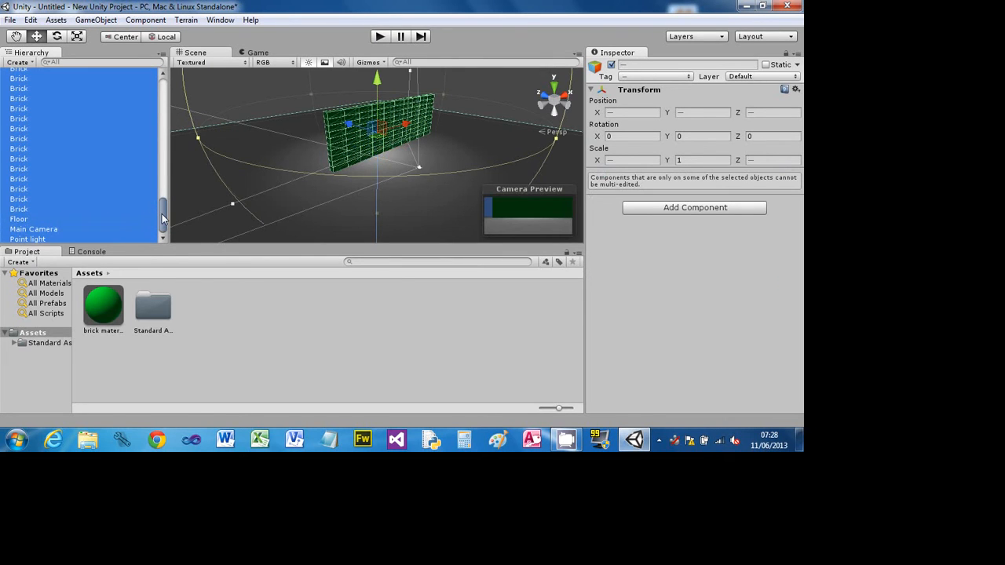
left_click(33, 222, "ctrl")
left_click(36, 229, "ctrl")
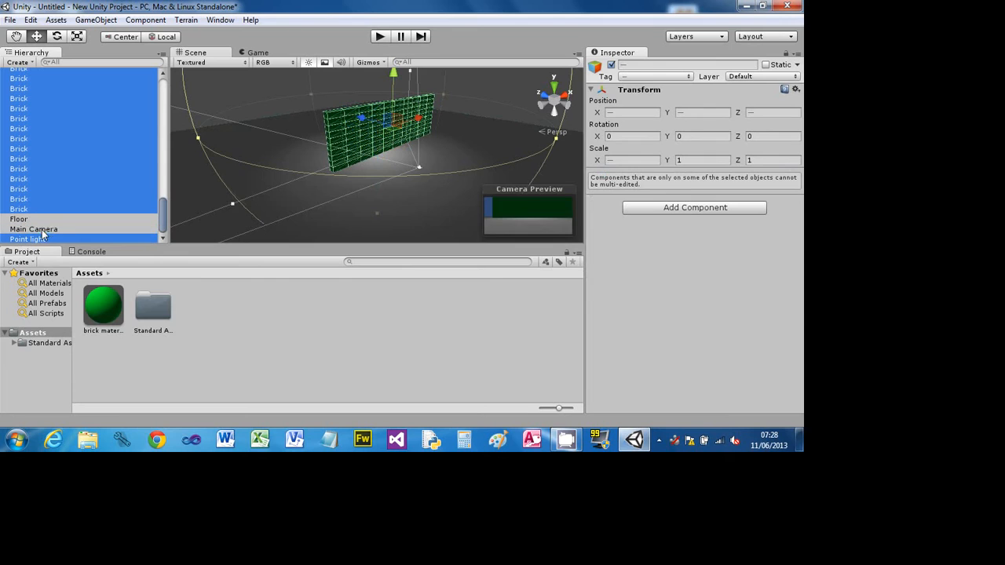
left_click(44, 238, "ctrl")
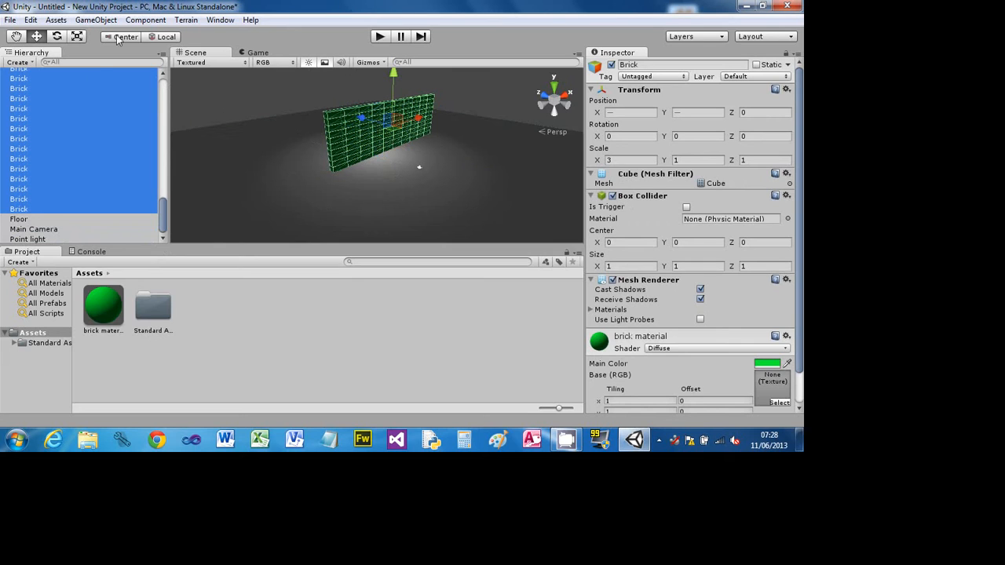
left_click(155, 20)
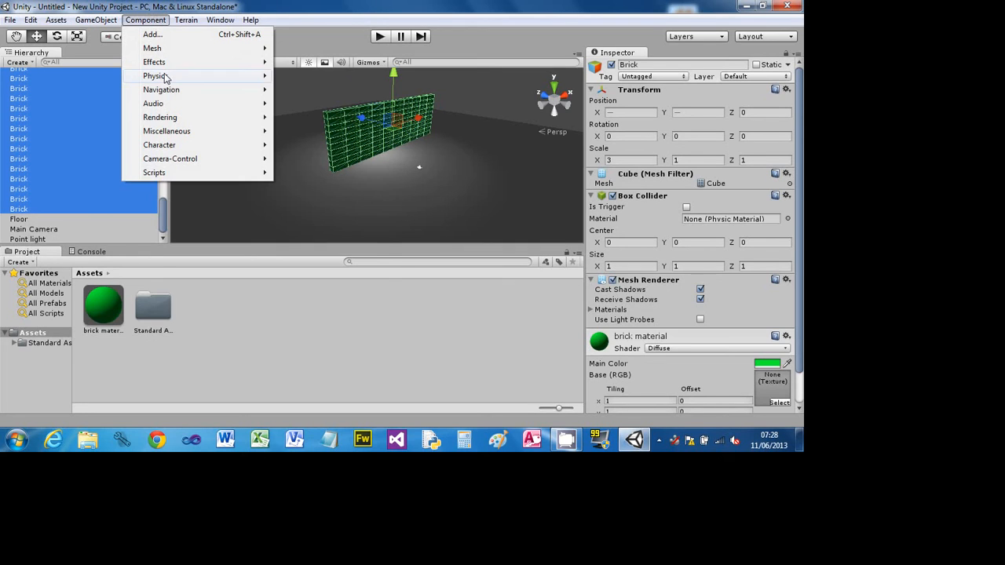
mouse_move(164, 75)
left_click(319, 78)
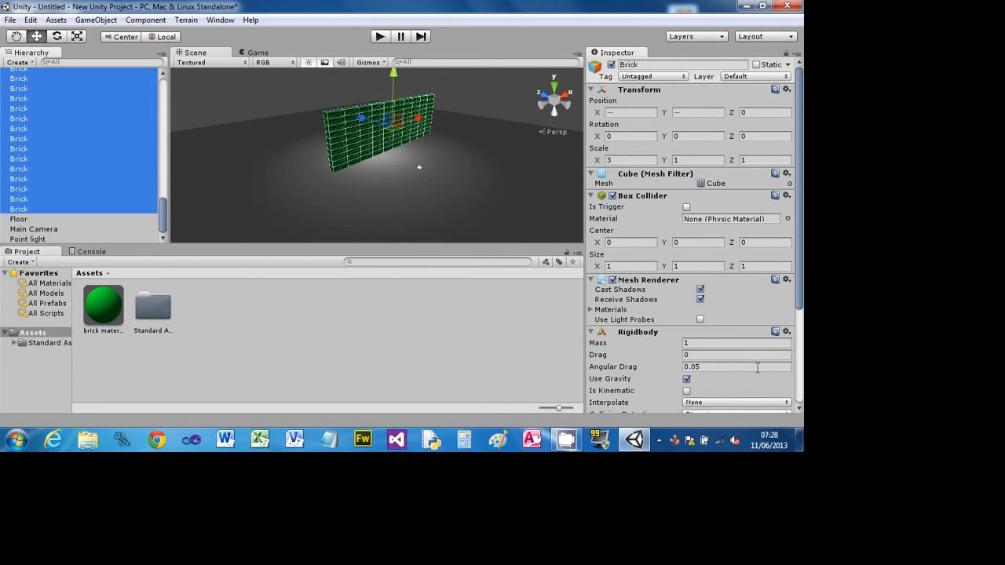
left_click_drag(800, 290, 803, 353)
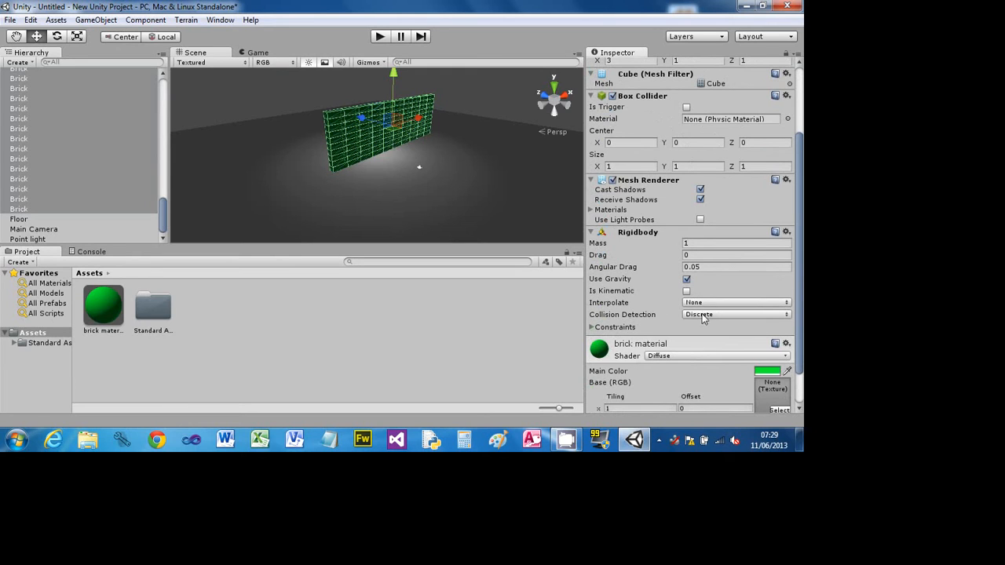
Play the scene to test how the wall behaves with the bricks' Rigidbody physics, and stop playback.
left_click(382, 37)
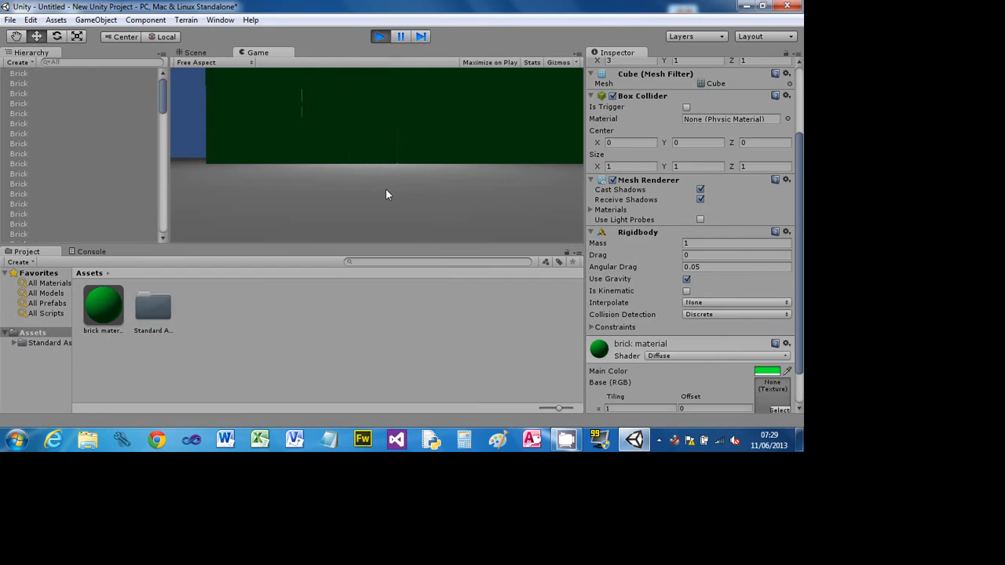
left_click(380, 36)
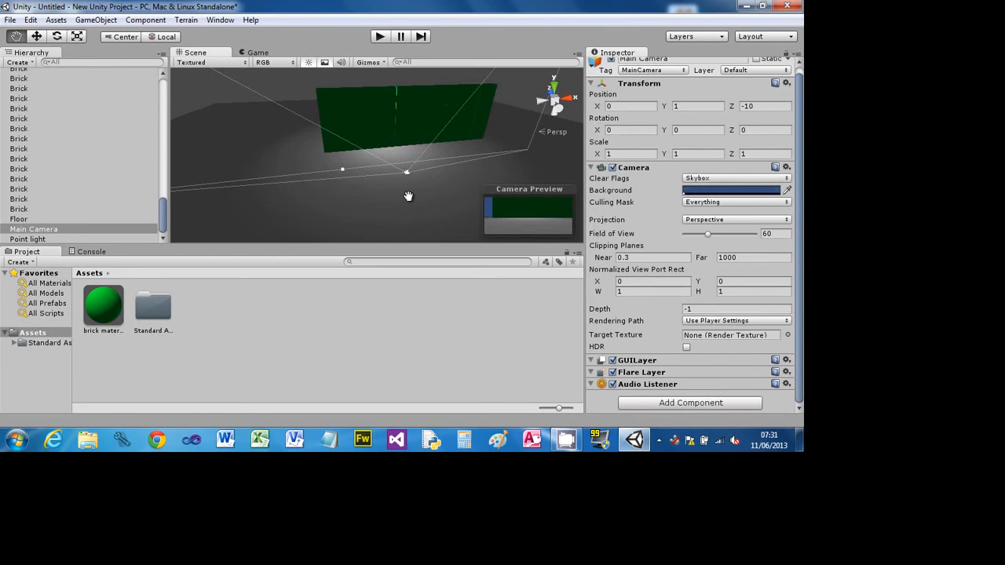
Set the Main Camera's Y position to 3.
left_click_drag(408, 197, 386, 193, "alt")
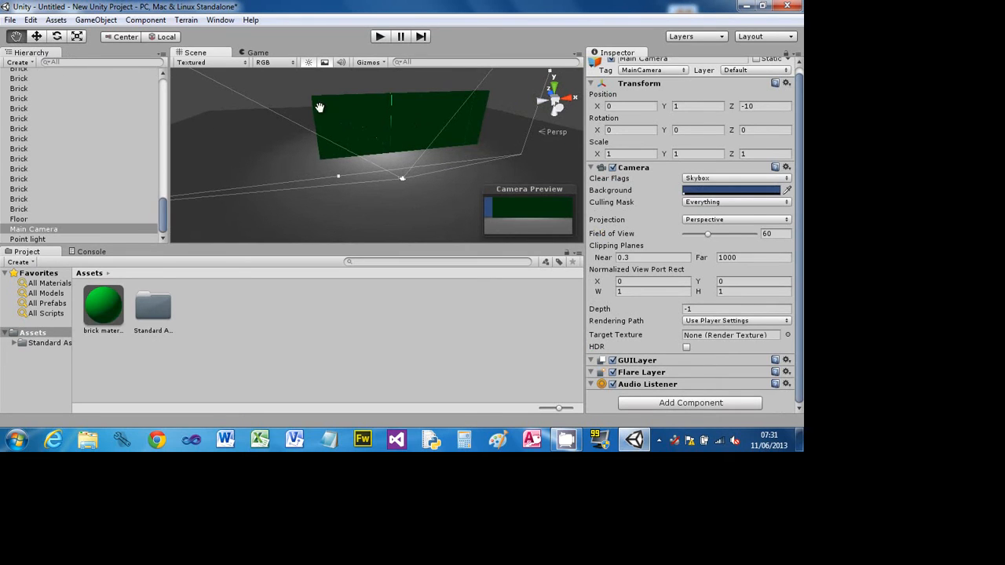
left_click_drag(382, 204, 343, 209)
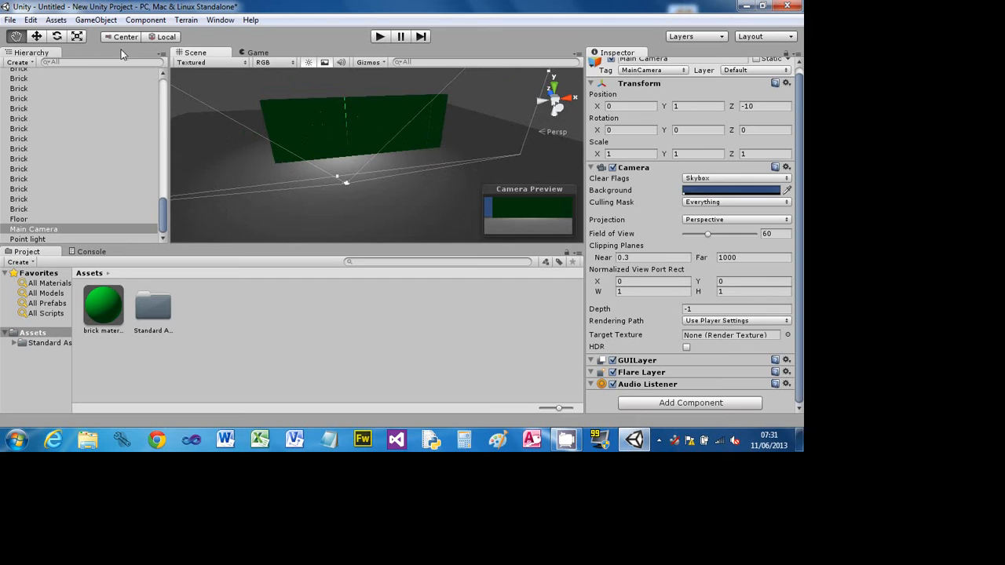
mouse_move(366, 211)
left_mouse_down()
mouse_move(332, 227)
mouse_move(405, 201)
mouse_move(365, 222)
left_mouse_up()
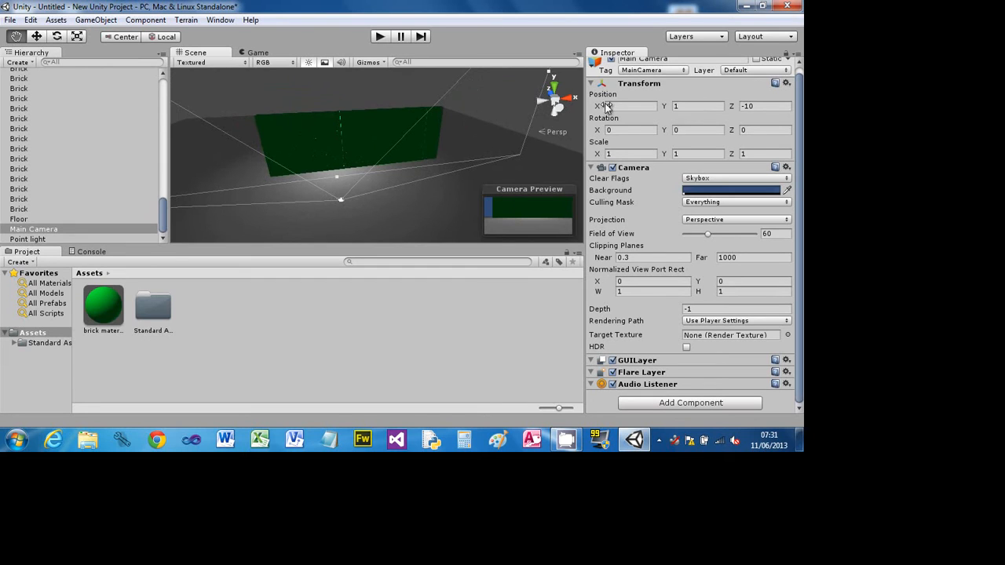
left_click(33, 233)
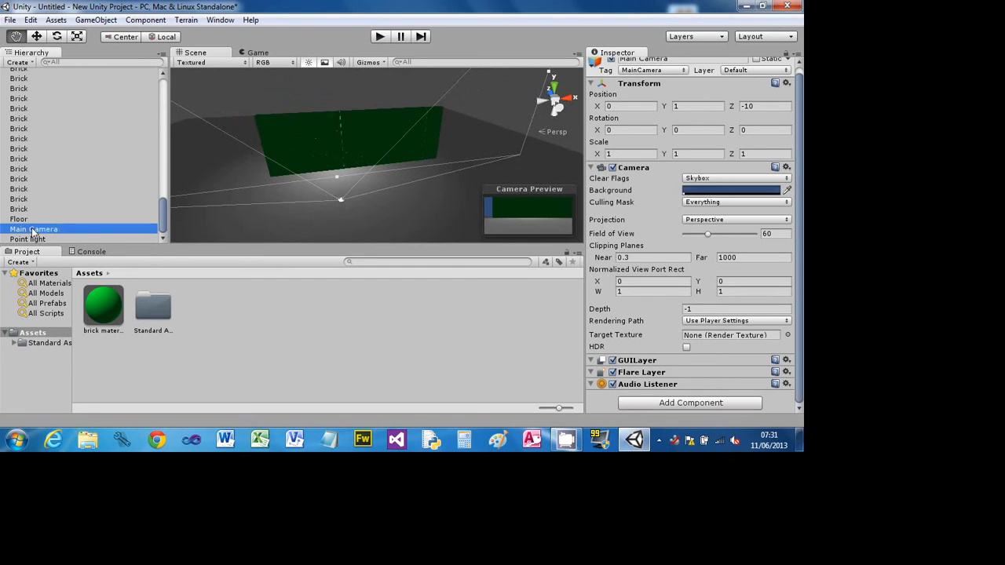
left_click(687, 108)
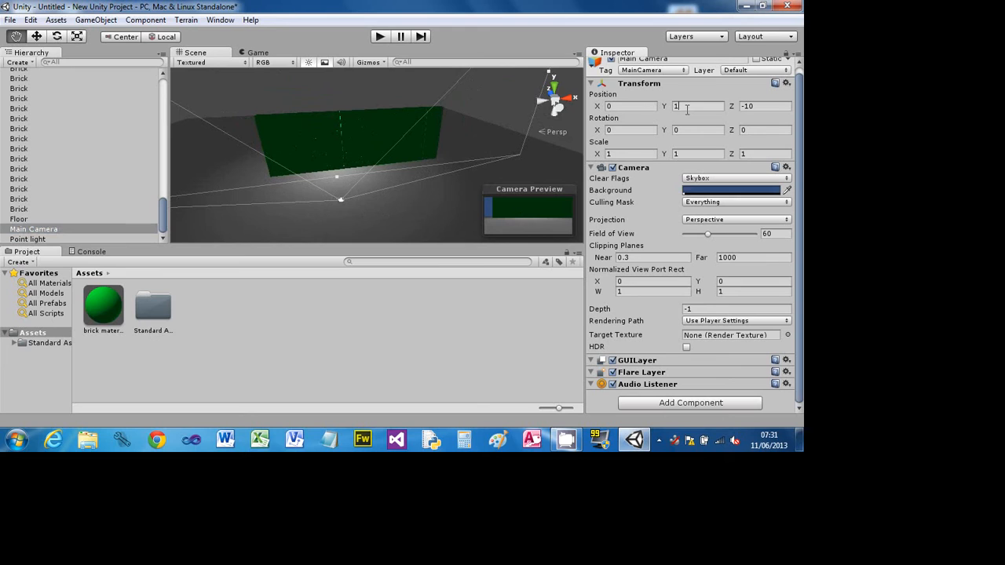
key("BackSpace")
type("3")
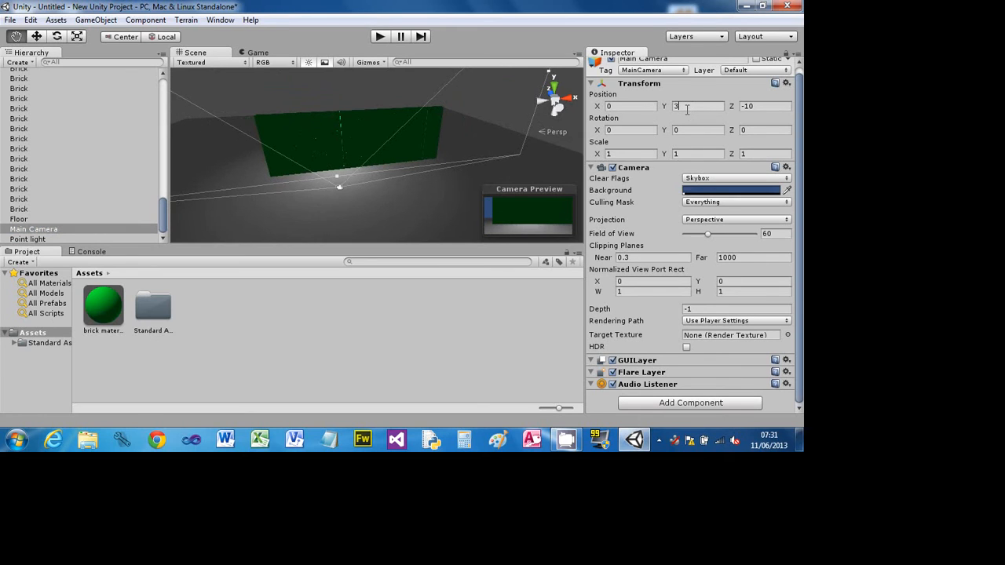
Set the Main Camera's Y position to 4 and its X position to 2.
key("BackSpace")
type("4")
left_click(622, 103)
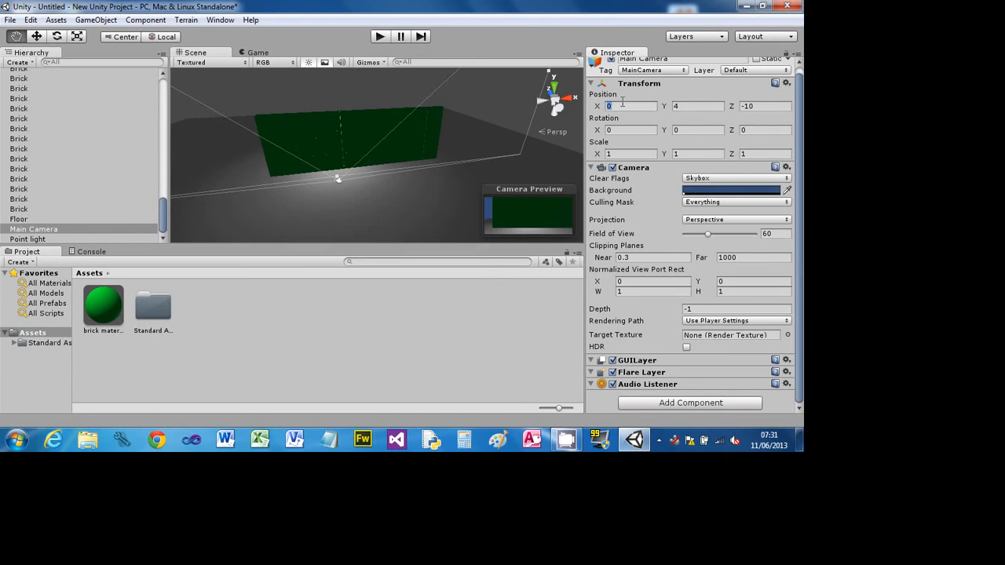
type("2")
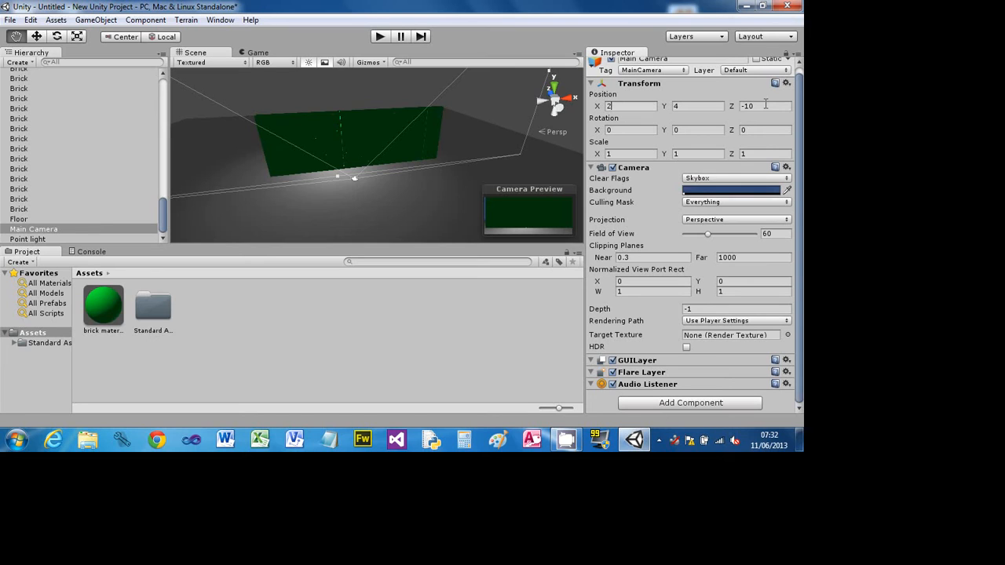
left_click(765, 105)
Create a C# script named CameraController and open it in MonoDevelop, allowing the editor access through the firewall on private networks.
left_click(19, 262)
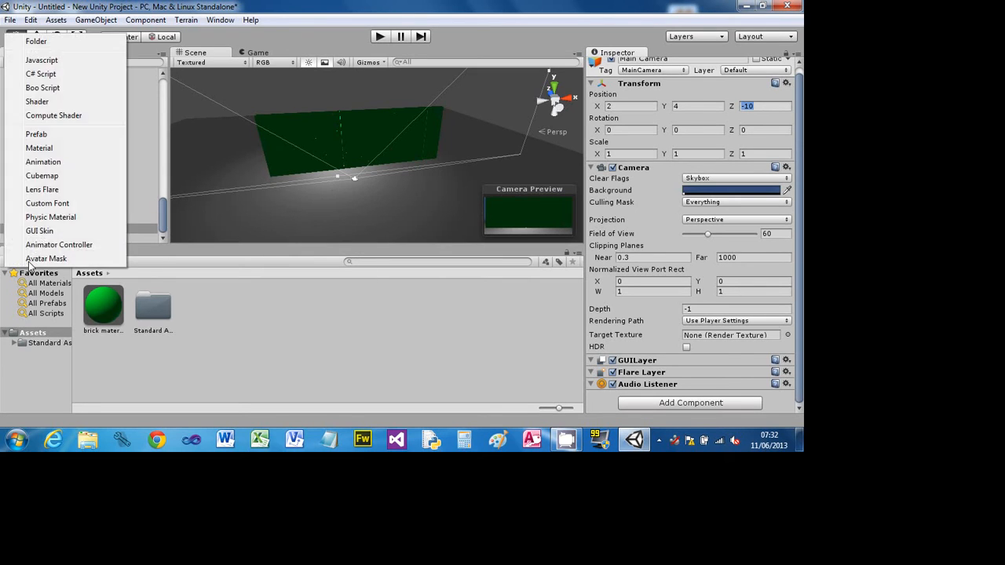
left_click(41, 74)
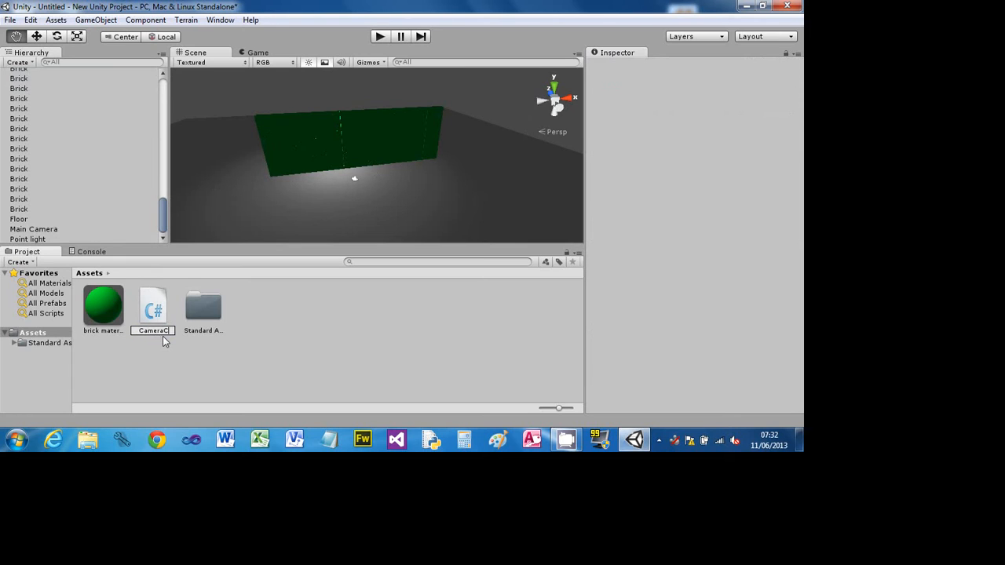
key("Return")
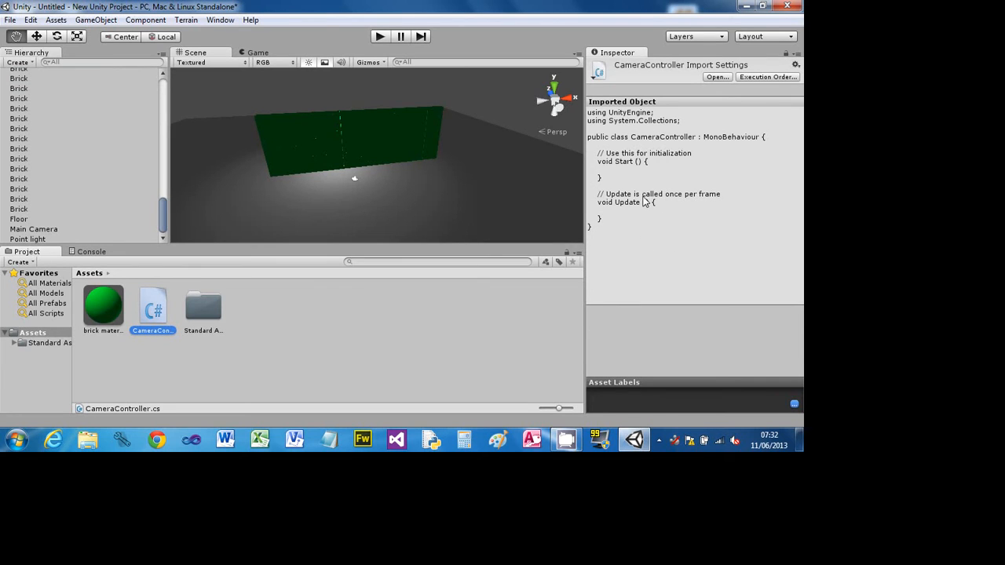
double_click(153, 309)
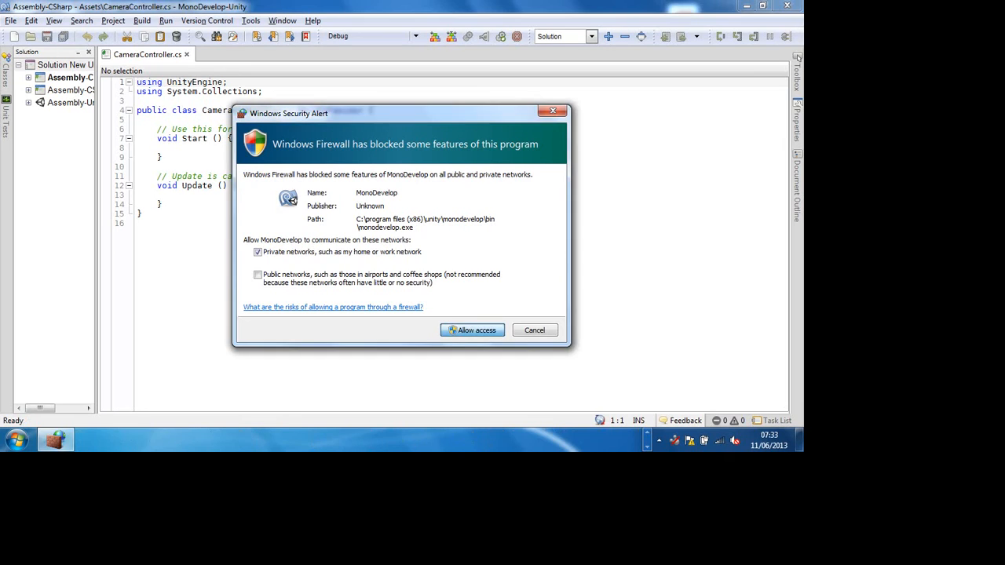
left_click(471, 330)
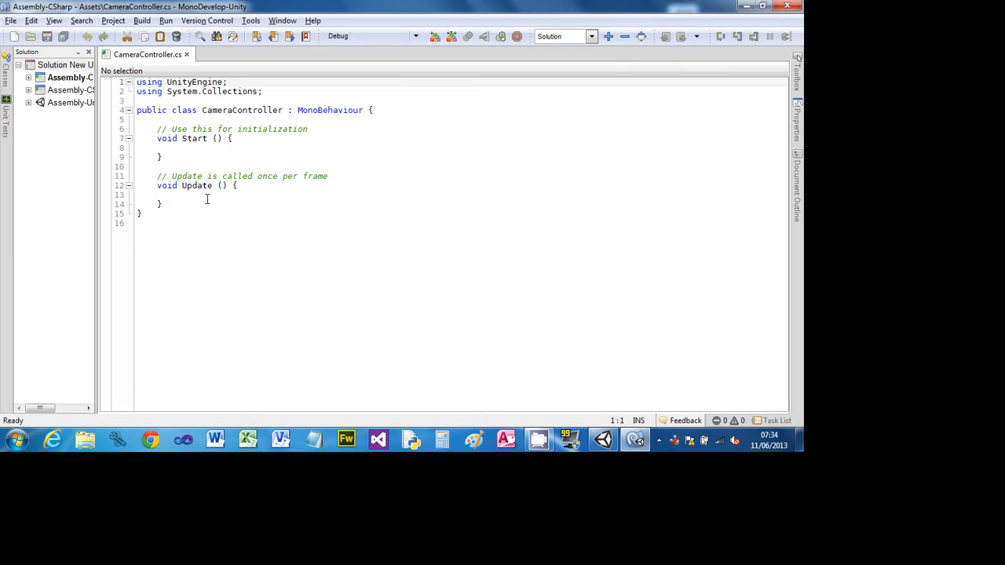
Add blank lines above the Start method's comment and declare the field "public Rigidbody bullet;" in the CameraController class.
left_click(199, 119)
key("Return")
key("Return")
key("Return")
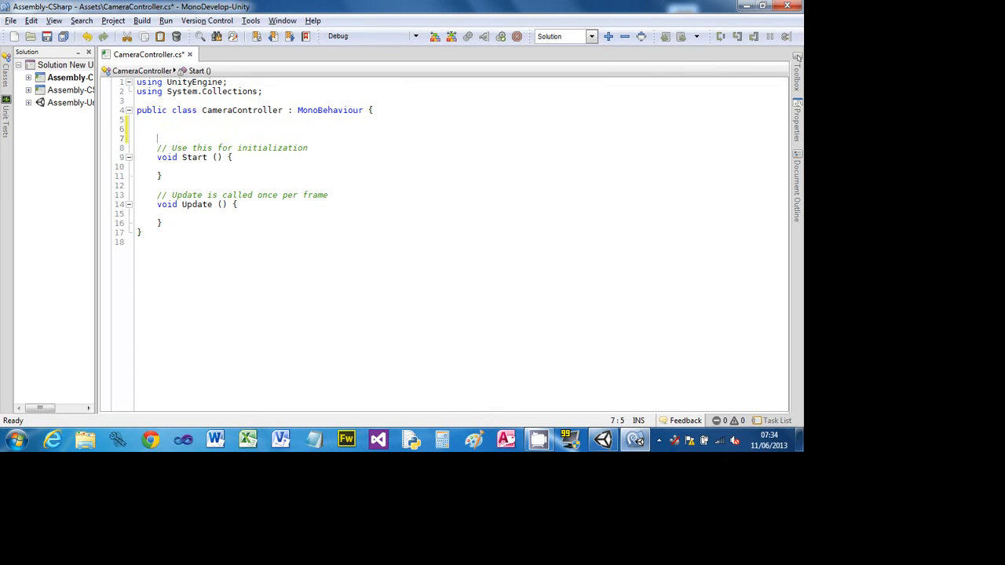
key("Up")
key("Up")
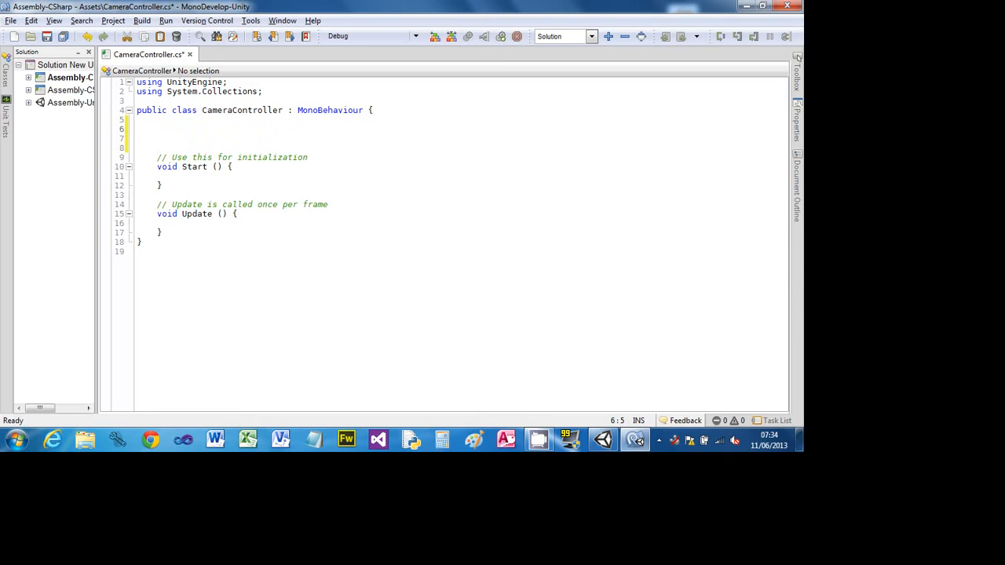
type("public Rigid")
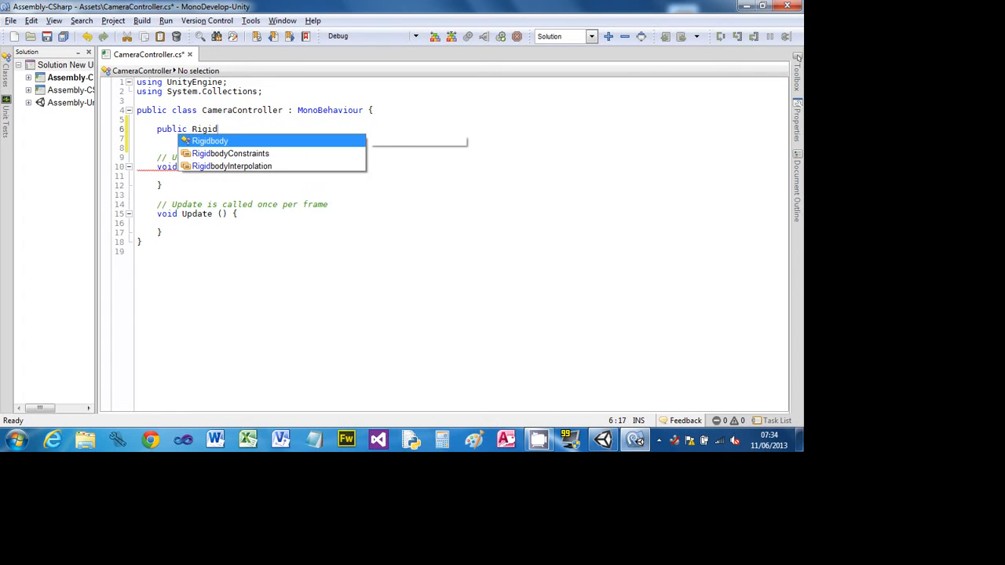
key("Return")
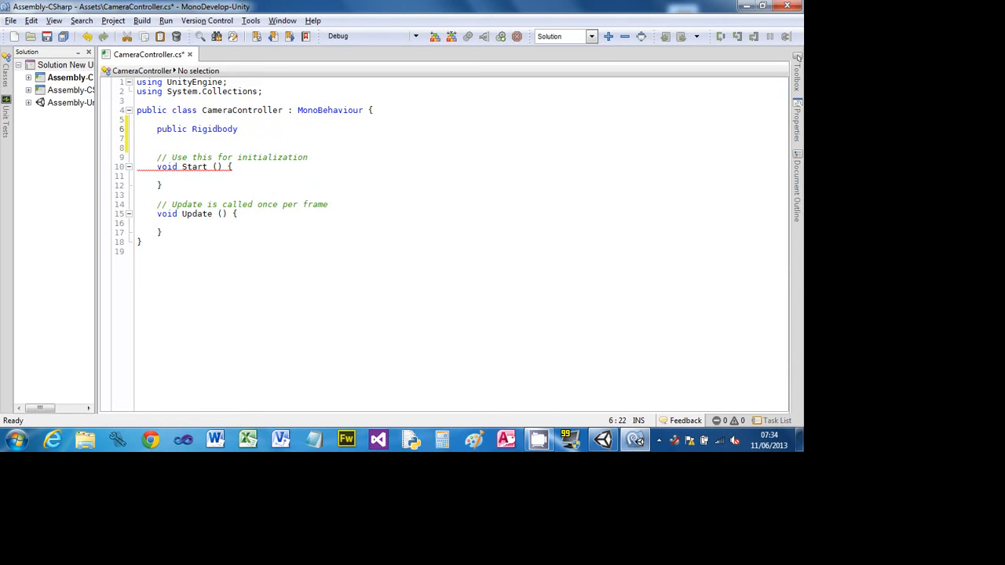
type("bul;e")
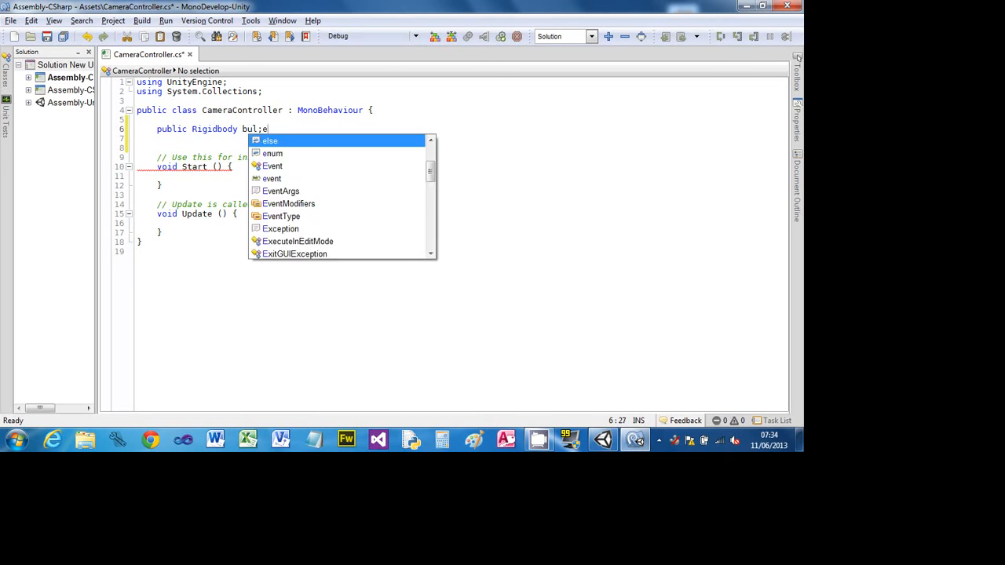
key("Escape")
type("let;")
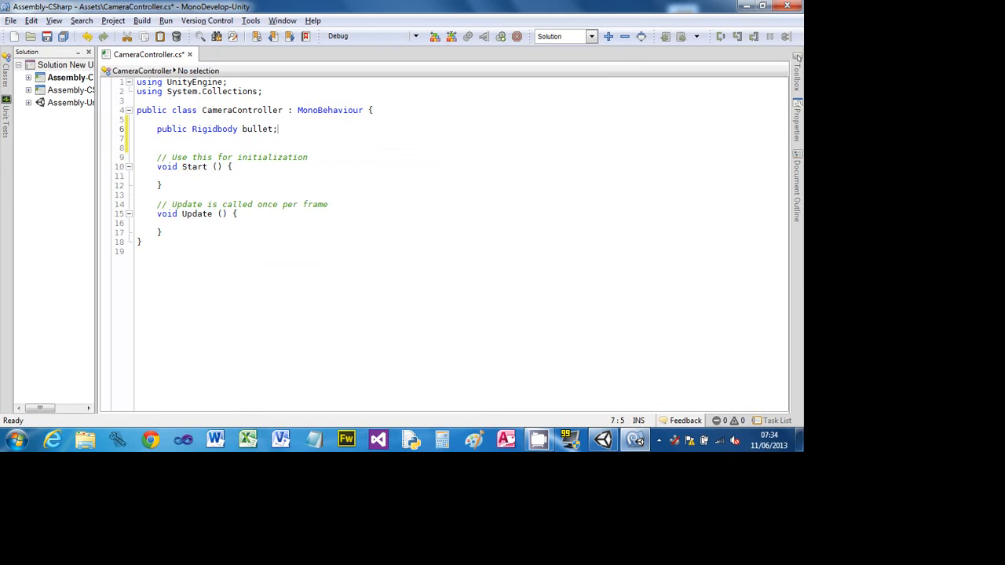
Declare the field "public float power = 1500f;" below the bullet declaration.
key("Return")
type("public floa")
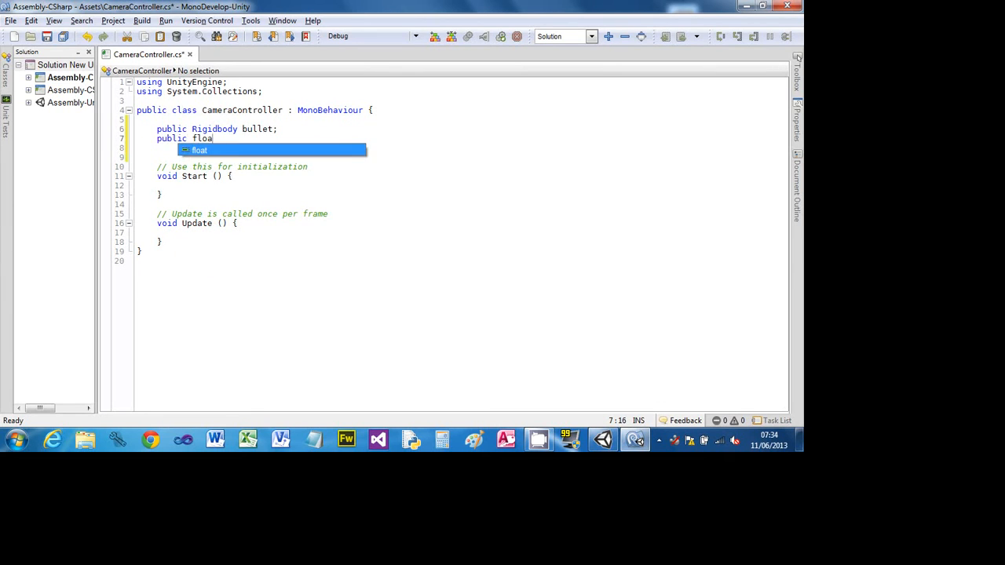
type("t ")
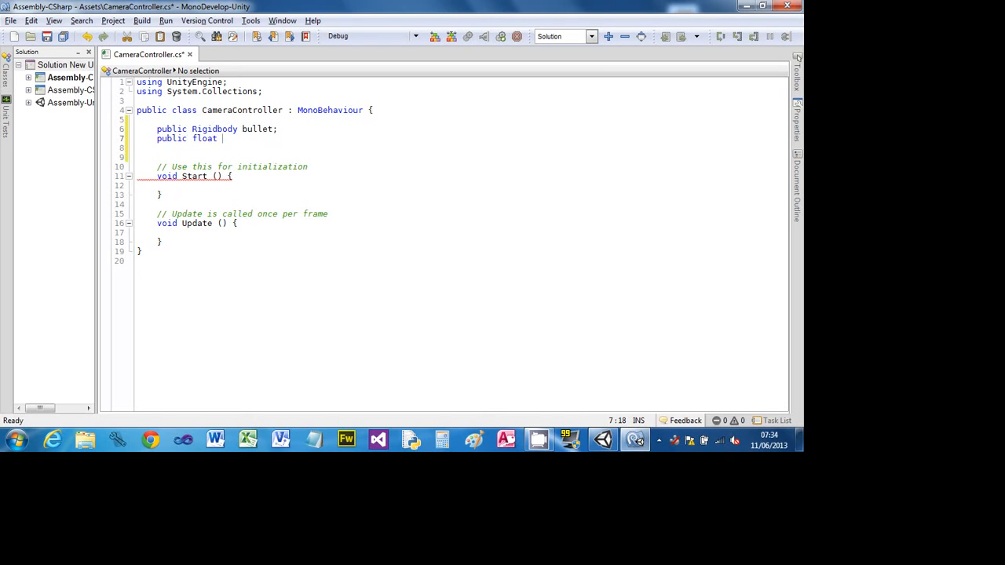
type("power = 1500f;")
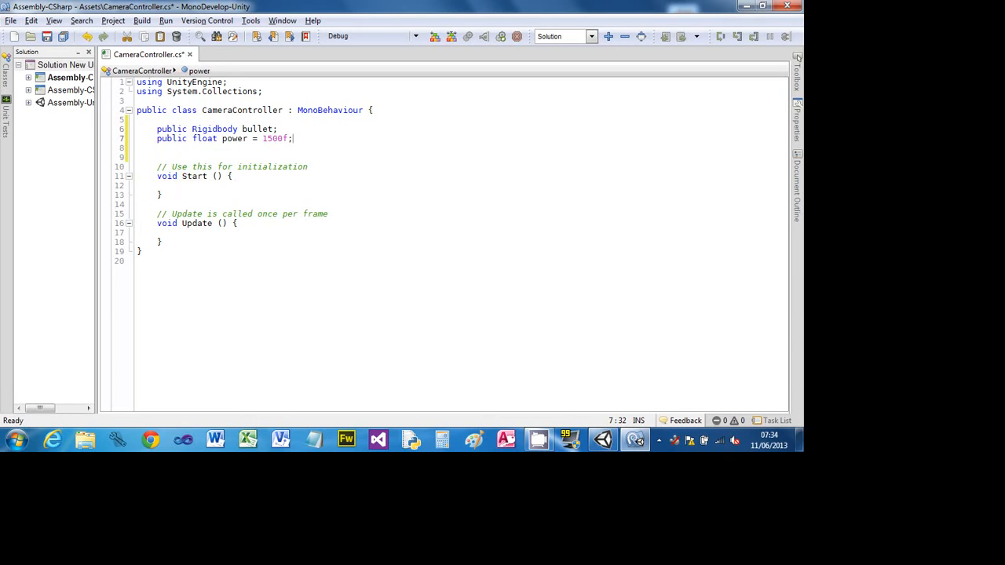
Declare a public float field named moveSpeed with the value 5f below the power declaration.
key("Return")
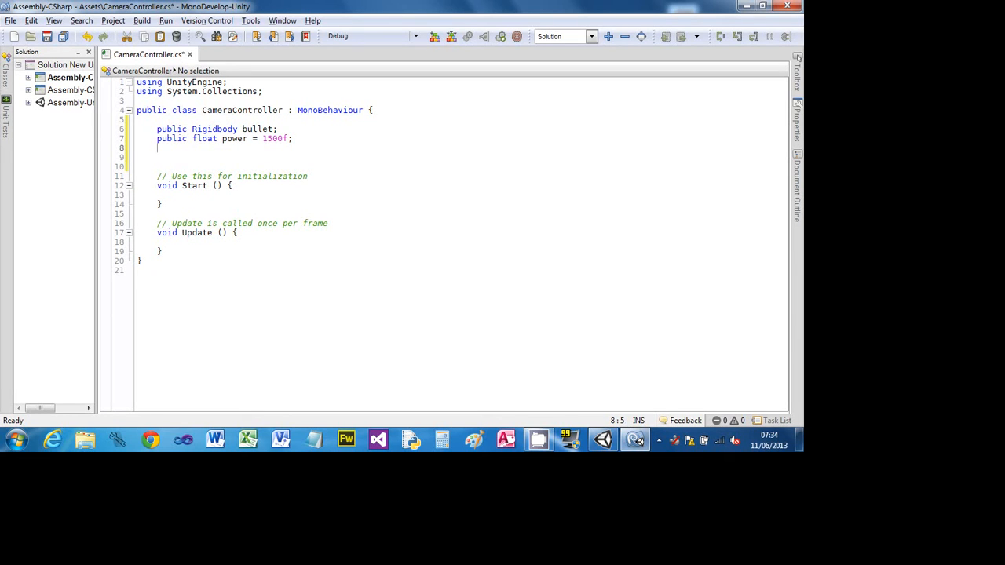
type("public")
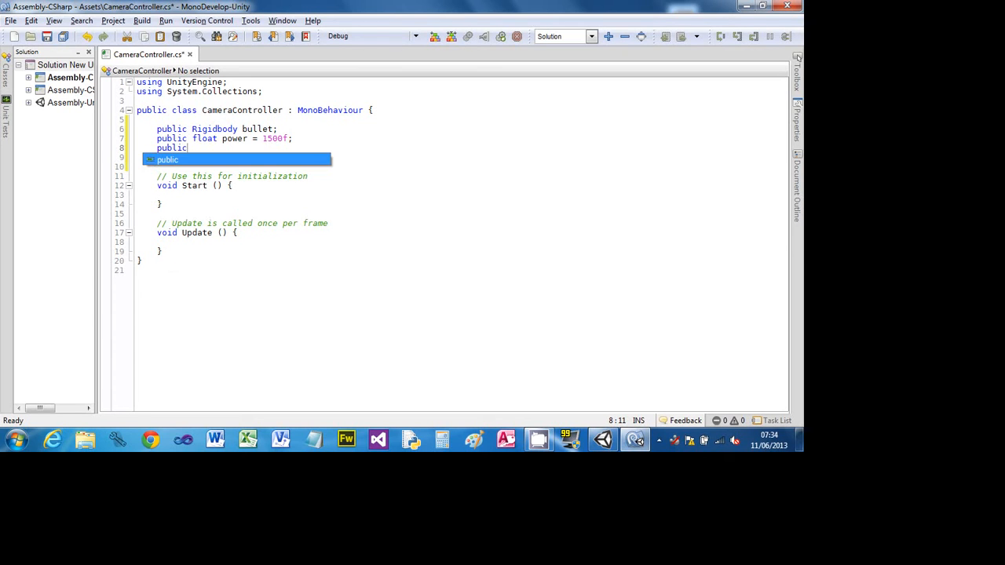
type(" float ")
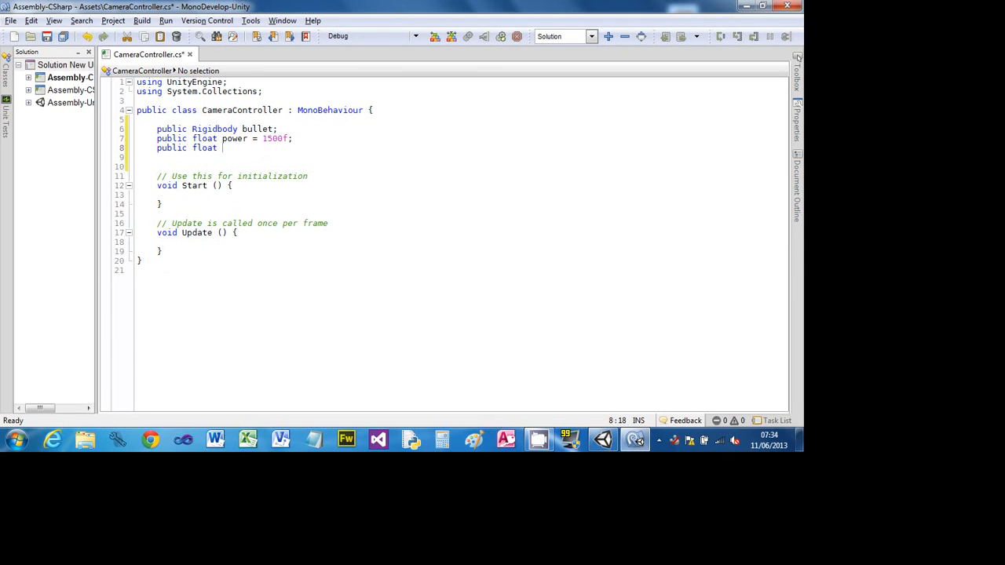
type("moveSpeed = 2f;")
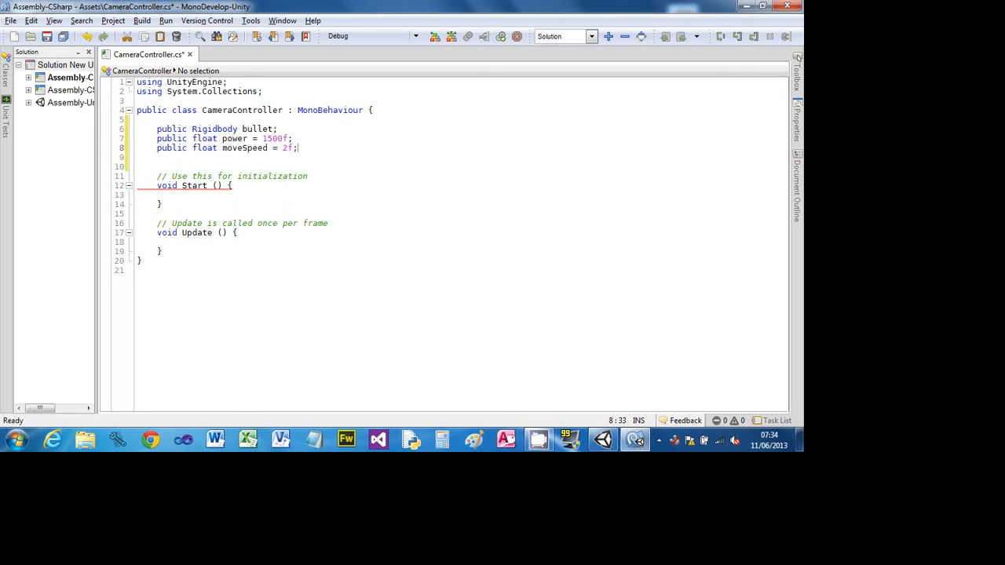
type("5")
mouse_move(414, 9)
left_mouse_down()
mouse_move(455, 4)
mouse_move(400, 2)
left_mouse_up()
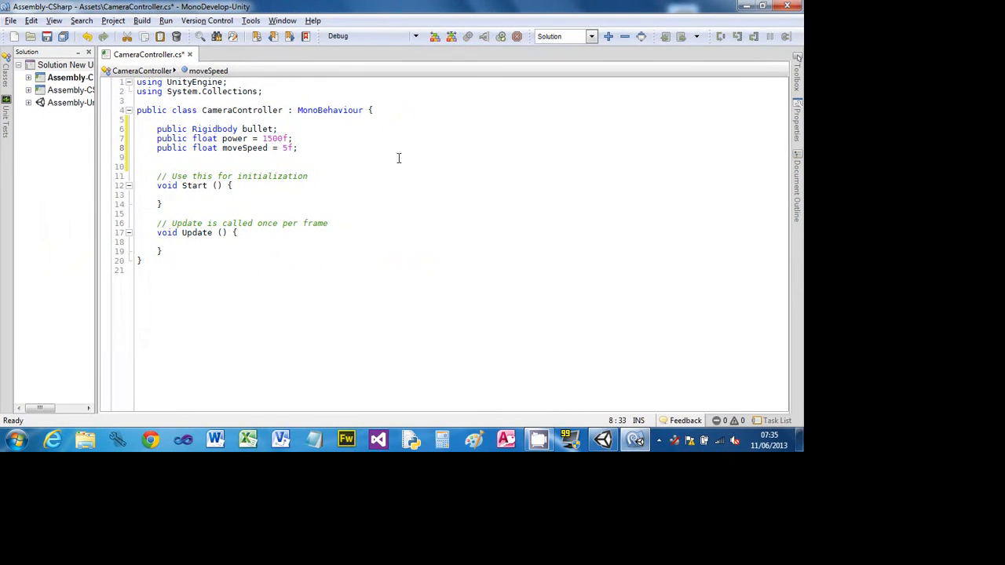
Save the CameraController script and switch back to Unity.
left_click(602, 439)
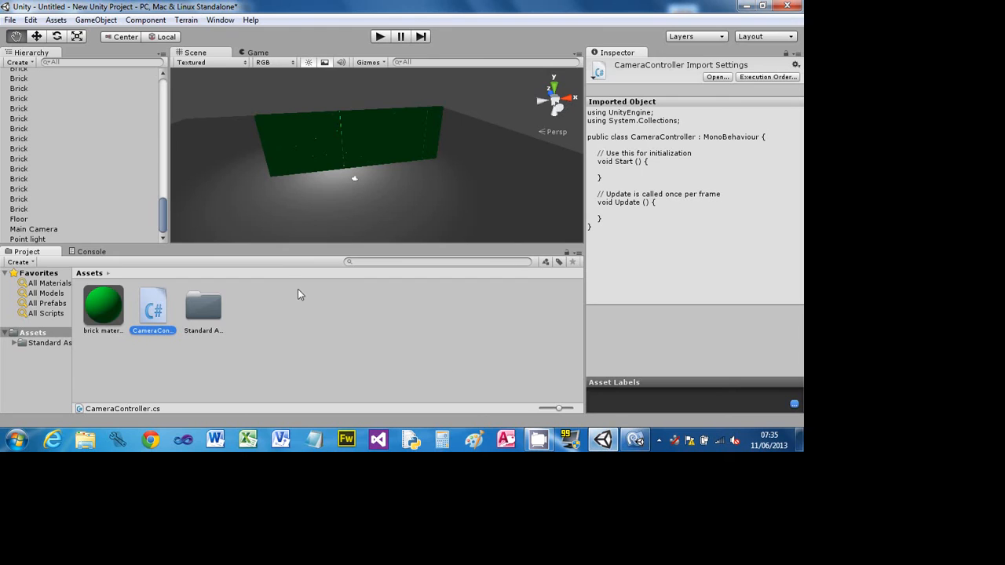
left_click(635, 439)
left_click(46, 37)
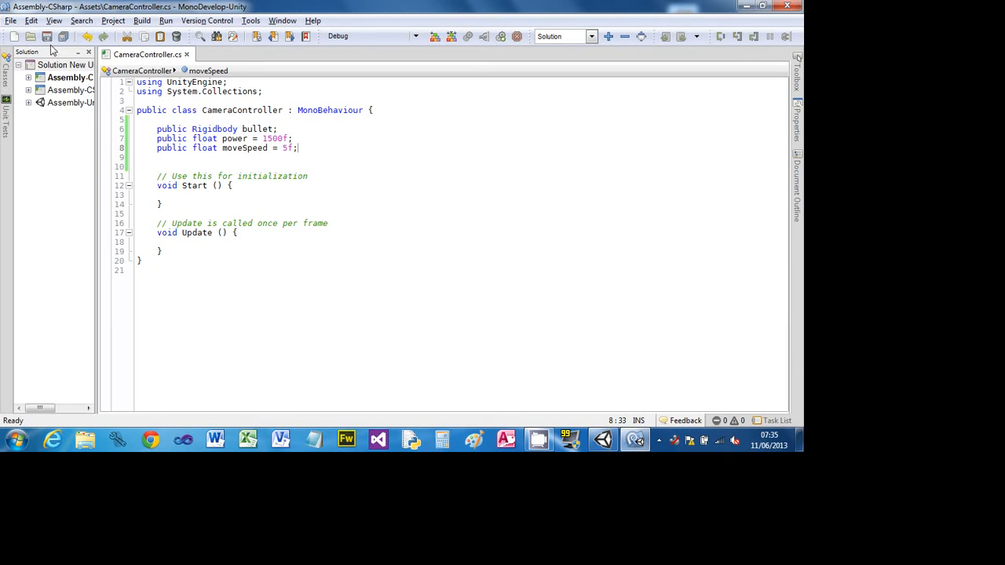
left_click(603, 441)
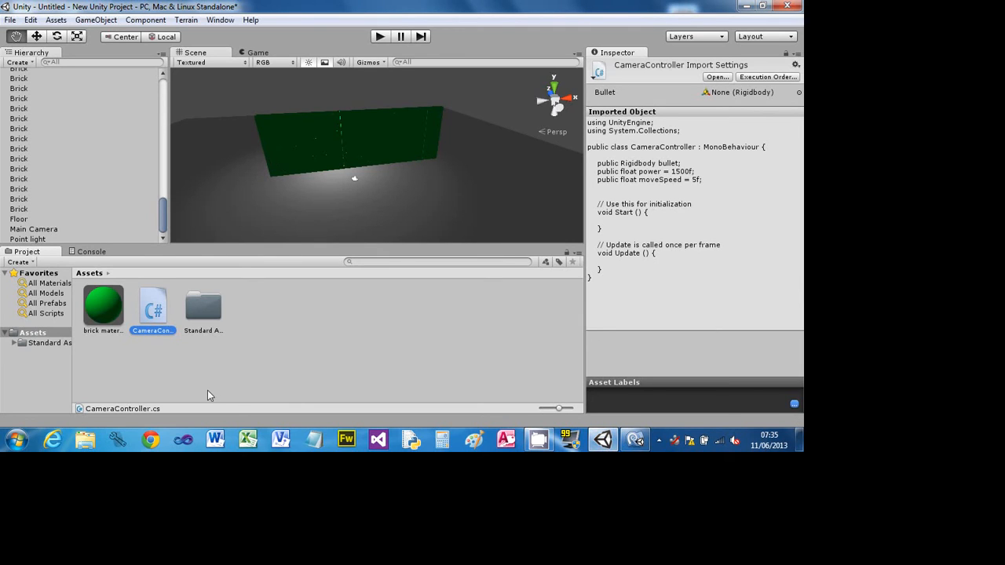
Attach the CameraController script to the Main Camera and bring its Bullet, Power and Move Speed properties into view.
mouse_move(160, 312)
left_mouse_down()
mouse_move(124, 280)
mouse_move(155, 313)
left_mouse_up()
mouse_move(162, 217)
left_mouse_down()
mouse_move(149, 103)
mouse_move(154, 227)
left_mouse_up()
left_click(50, 230)
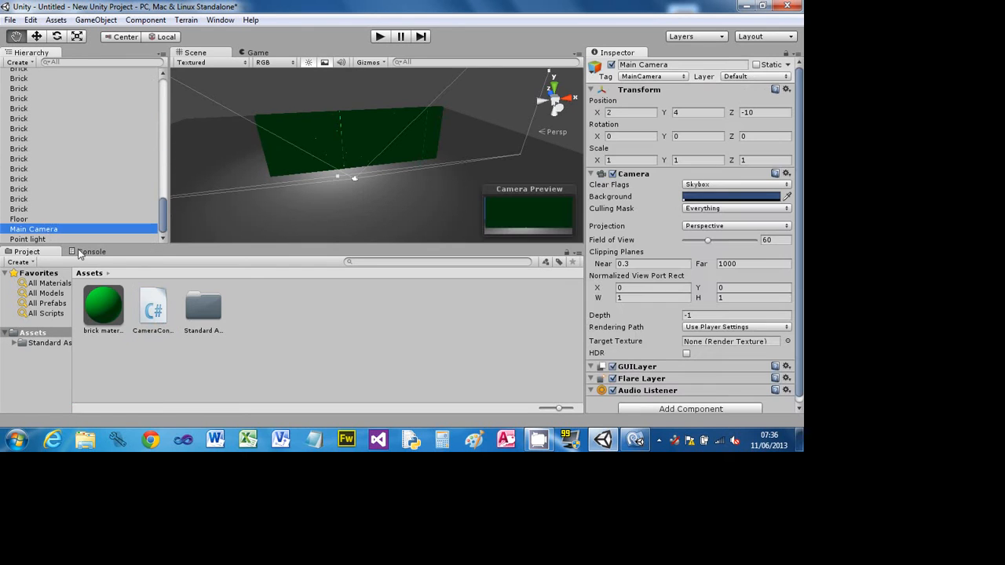
left_click_drag(155, 313, 47, 234)
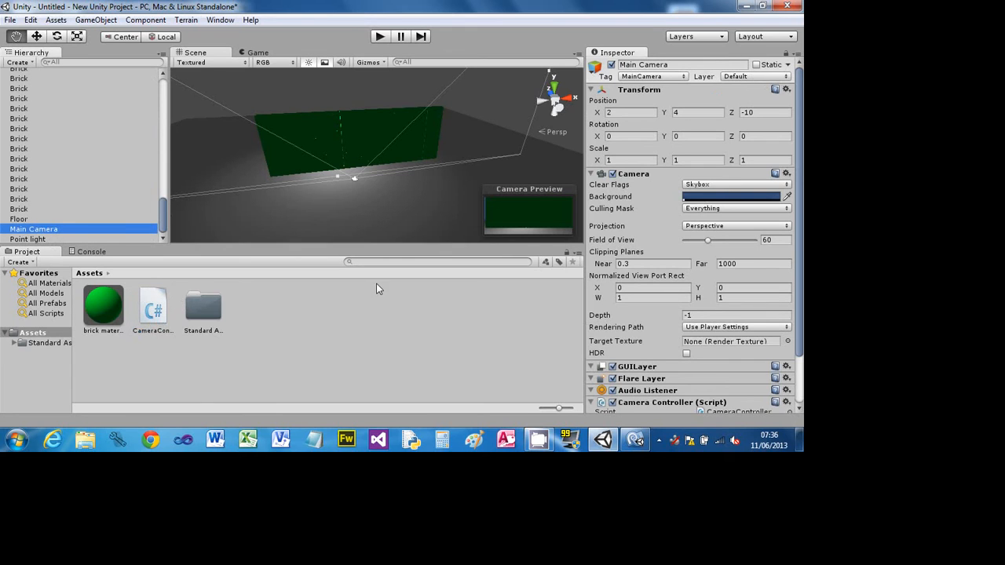
left_click_drag(799, 287, 802, 390)
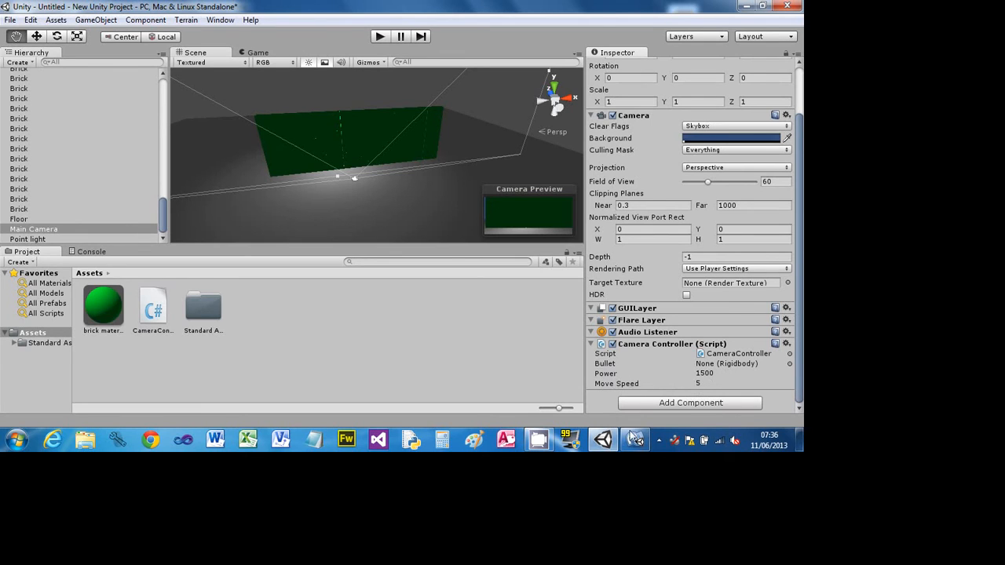
Switch to MonoDevelop and, inside Update() of CameraController.cs, begin the declaration float h = Input.GetAxis ("Horizontal").
mouse_move(635, 450)
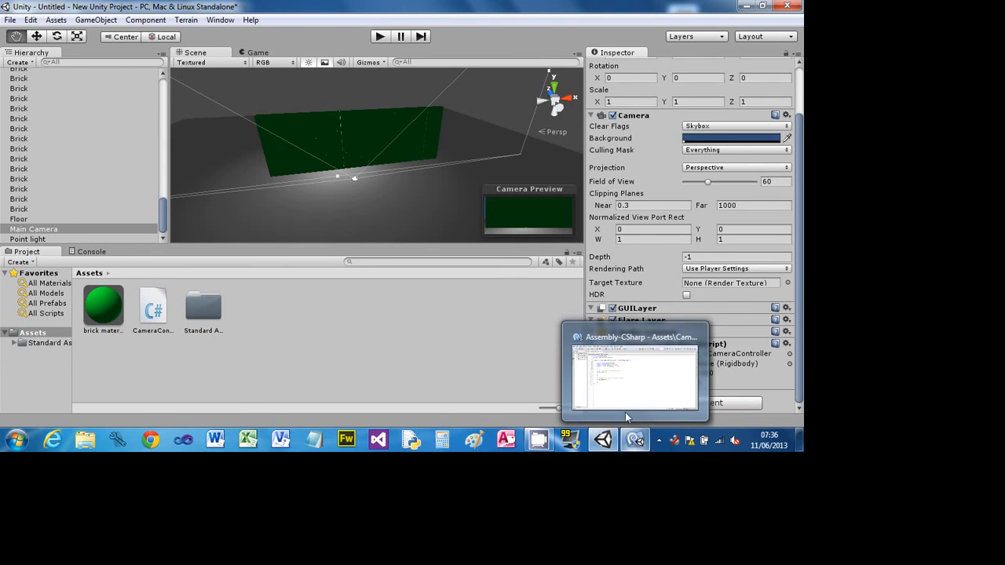
left_click(638, 442)
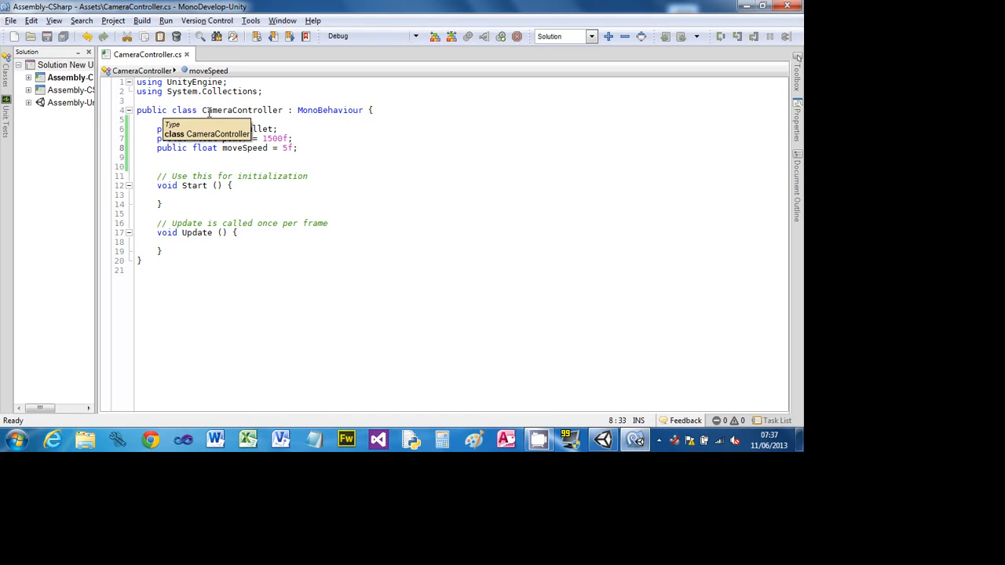
left_click(189, 241)
key("Return")
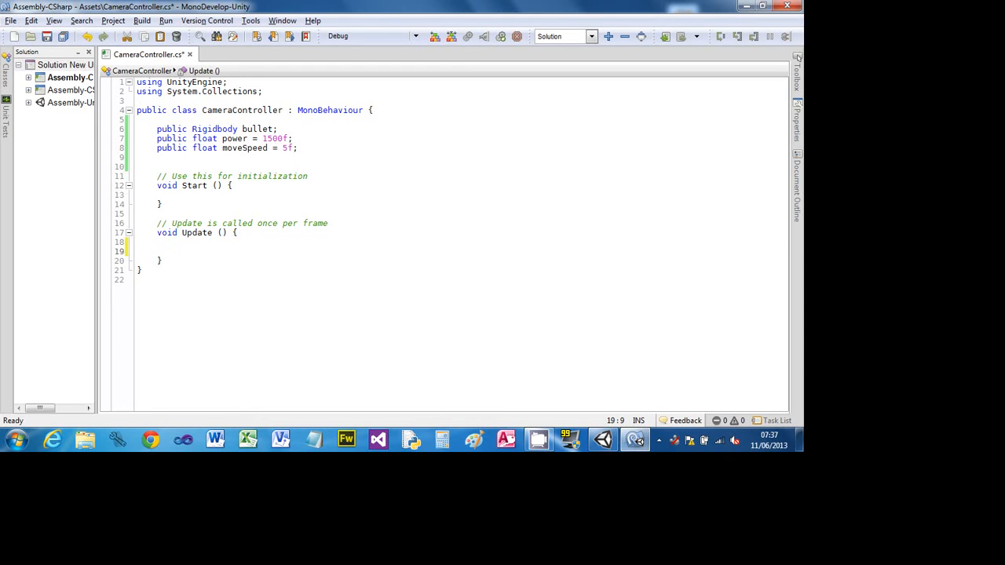
type("float")
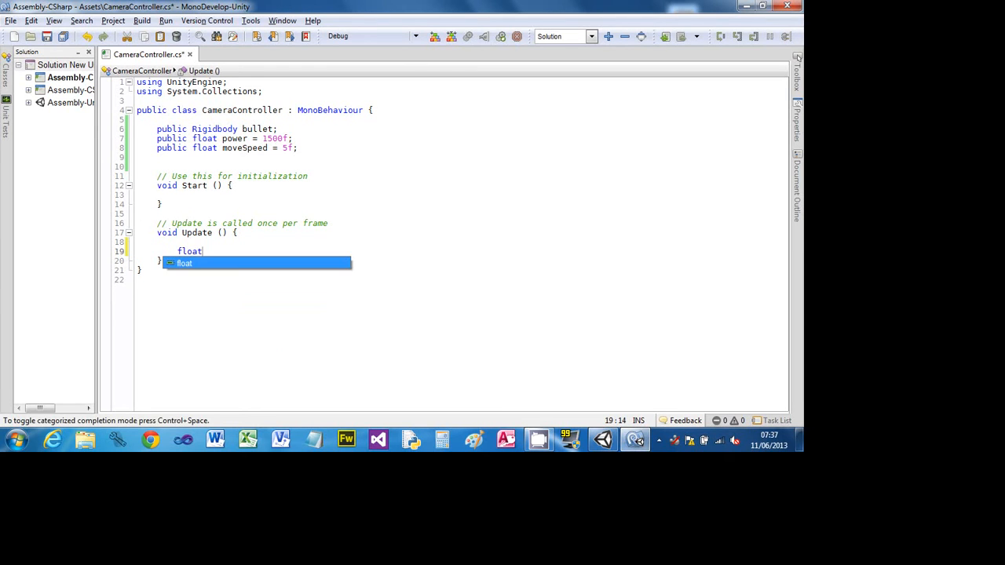
type(" h")
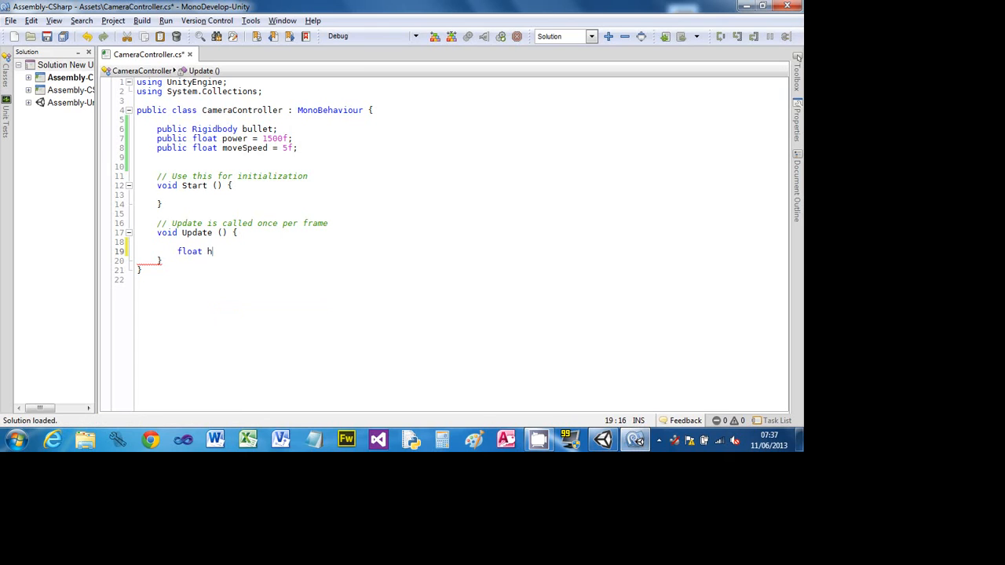
type(" = In")
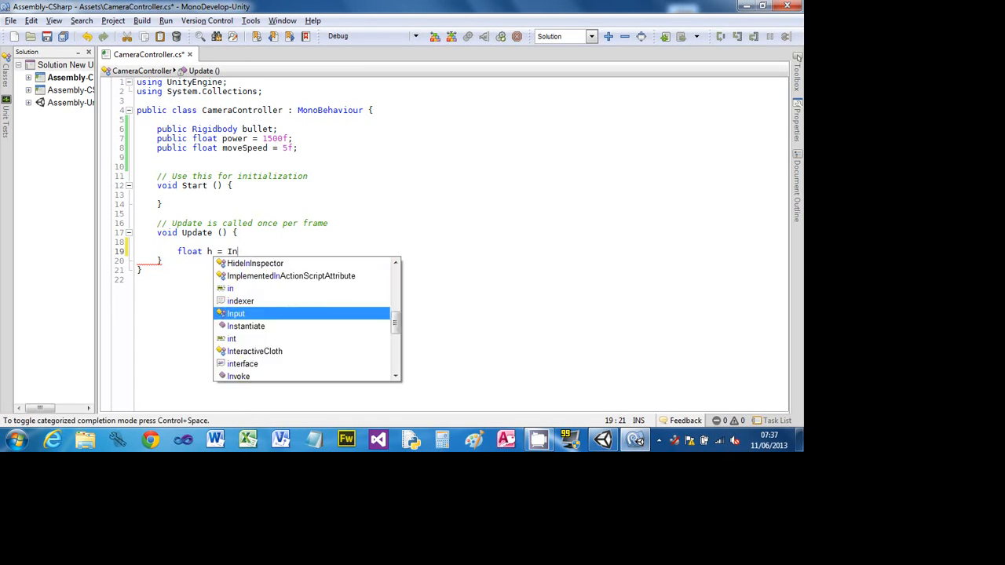
type("put.ge")
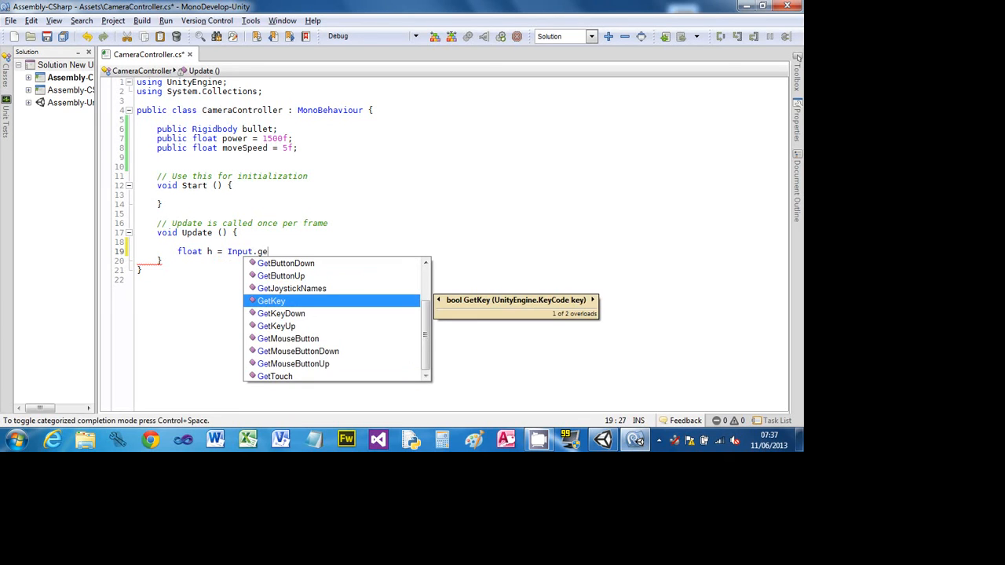
type("ta")
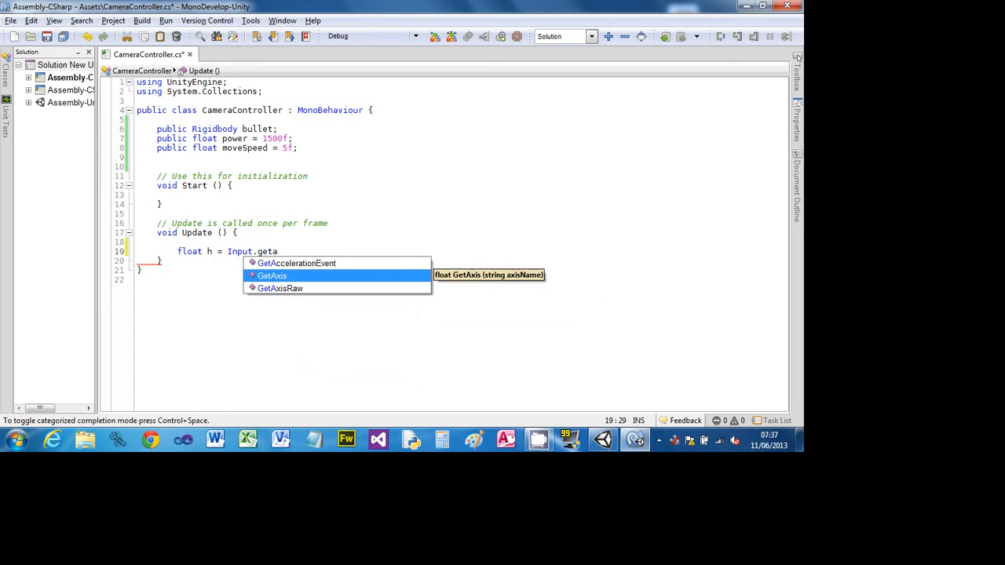
type("(")
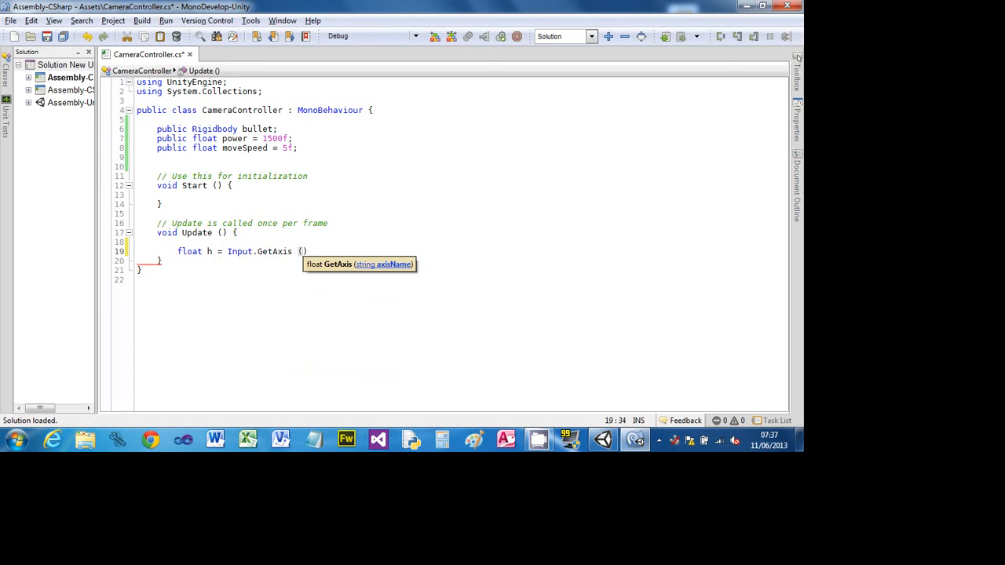
type("\"Horizontal\"")
key("Right")
key("Right")
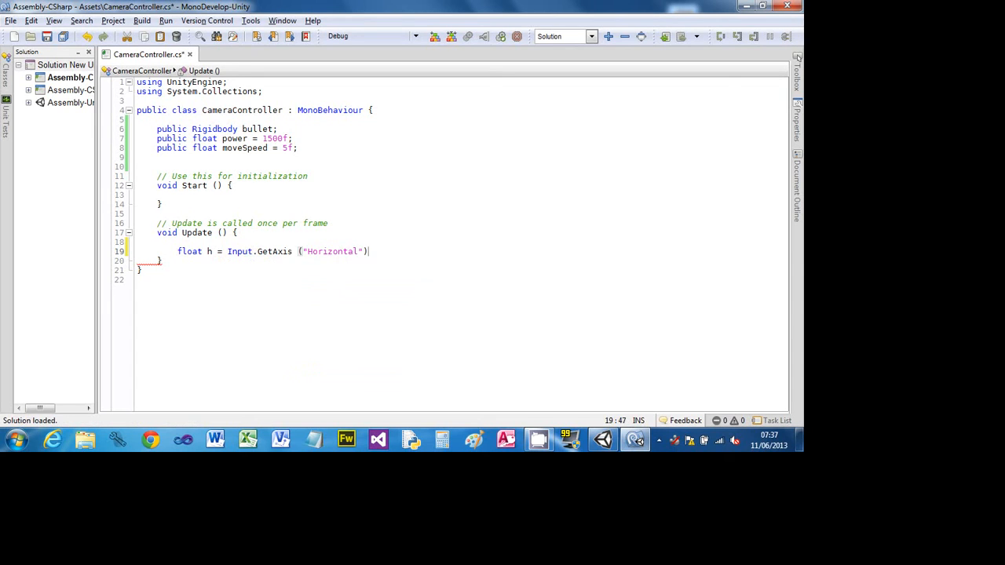
Complete the h declaration by multiplying the horizontal axis input by Time.deltaTime * moveSpeed and ending the statement.
key("Left")
type("*")
type("Timed")
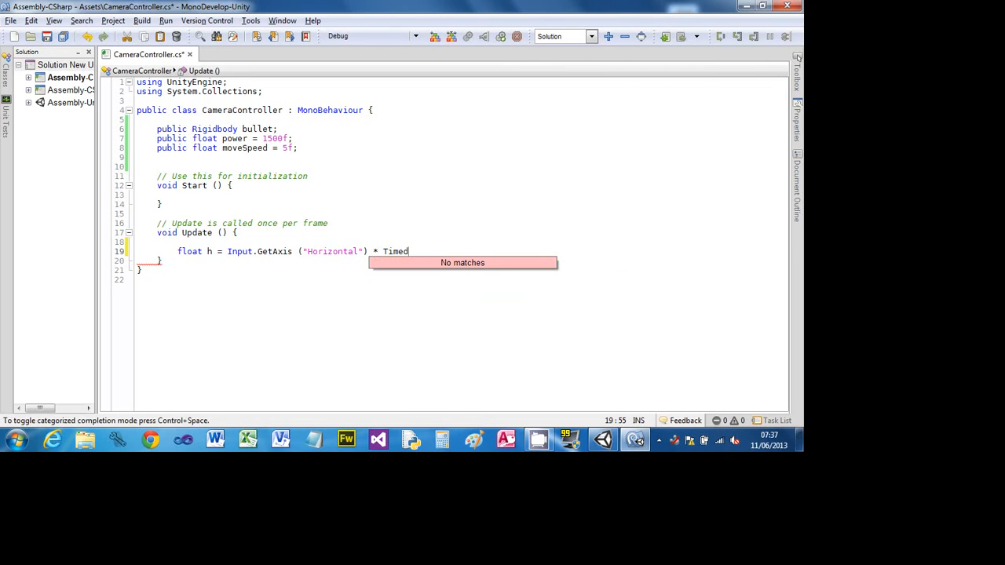
key("BackSpace")
type(".de")
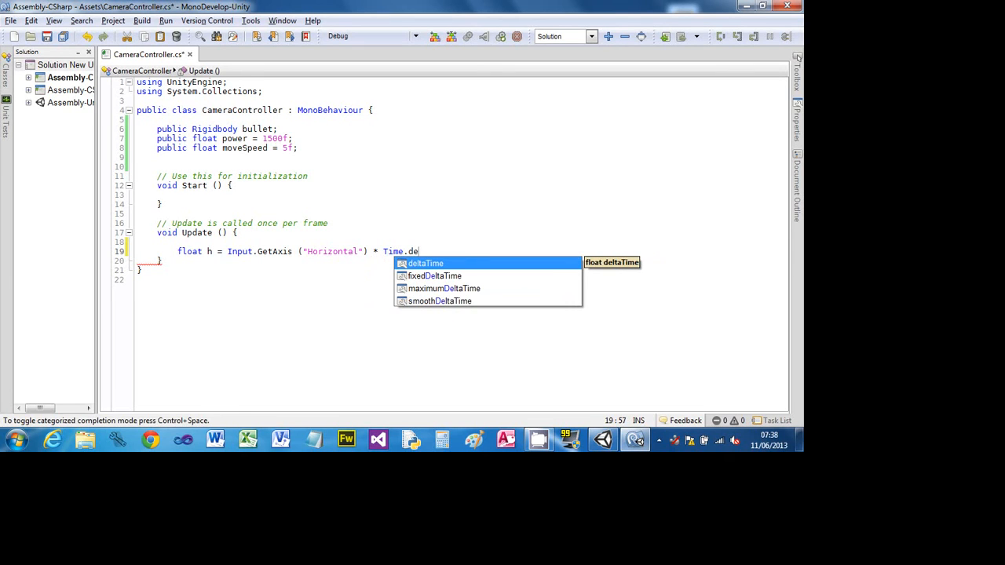
type("ltaTime ")
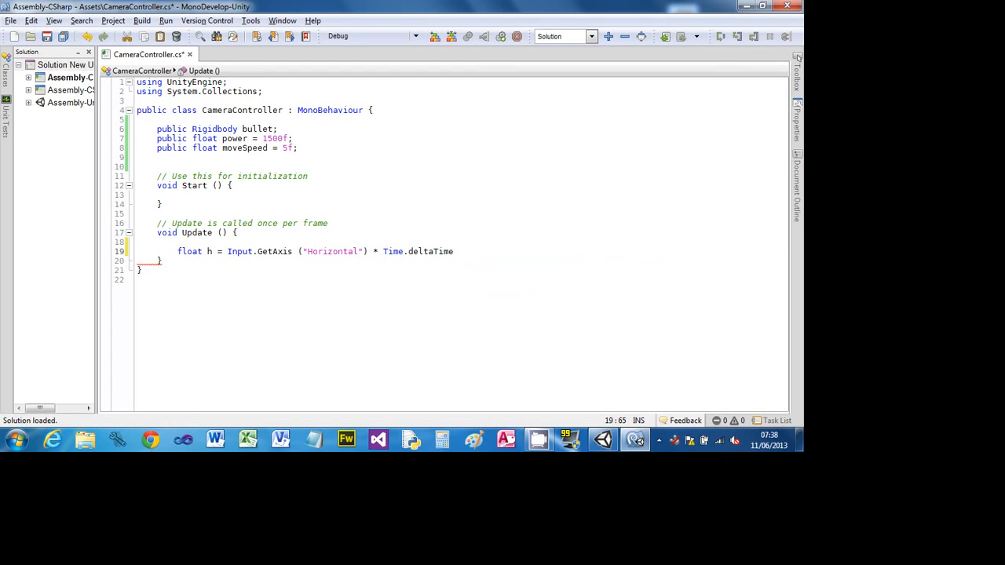
type("*")
type(" move")
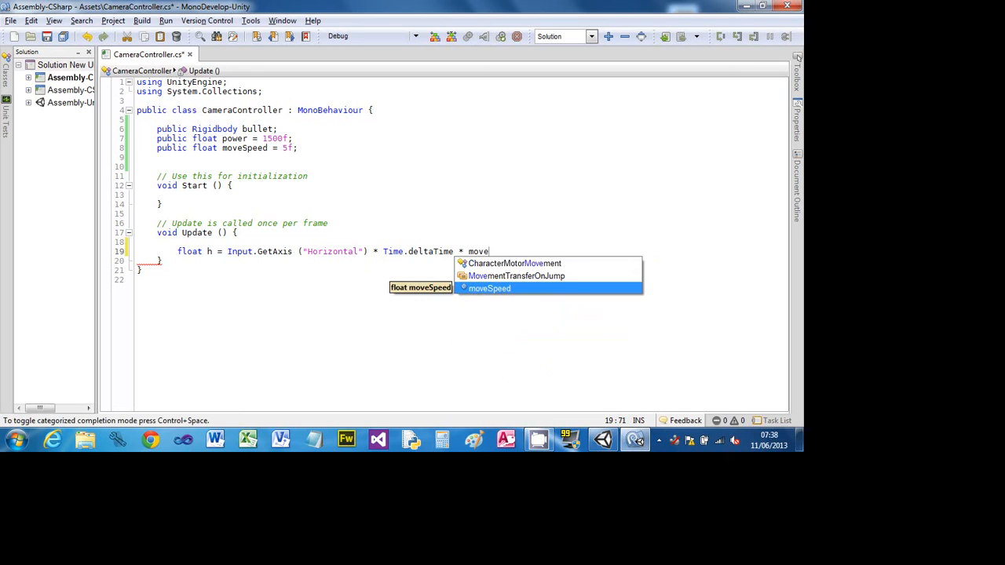
type("Speed;")
key("Return")
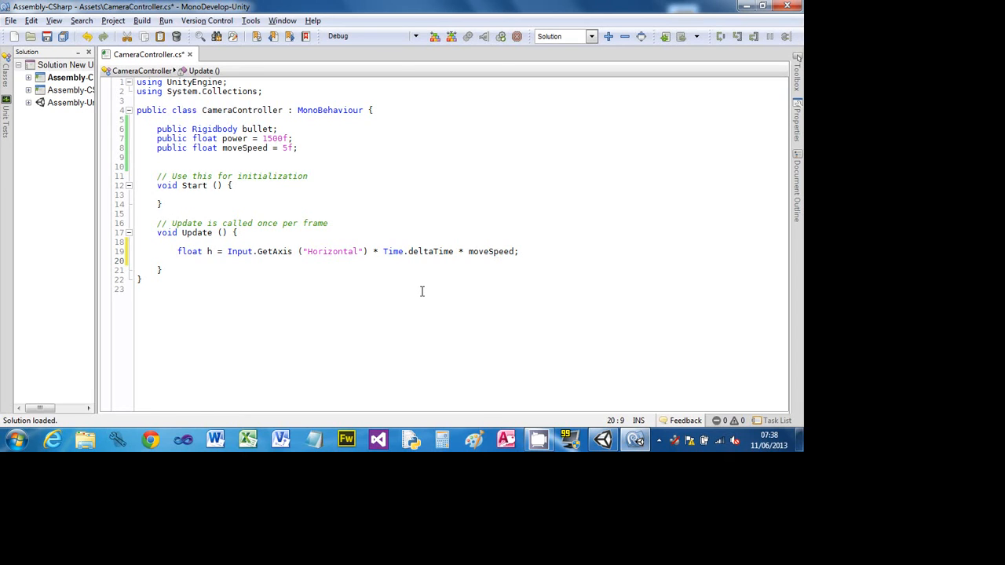
Below the h line in Update(), begin the declaration float v = Input.GetAxis("Vertical"), with a capital V in the axis name.
key("Return")
type("float v = ")
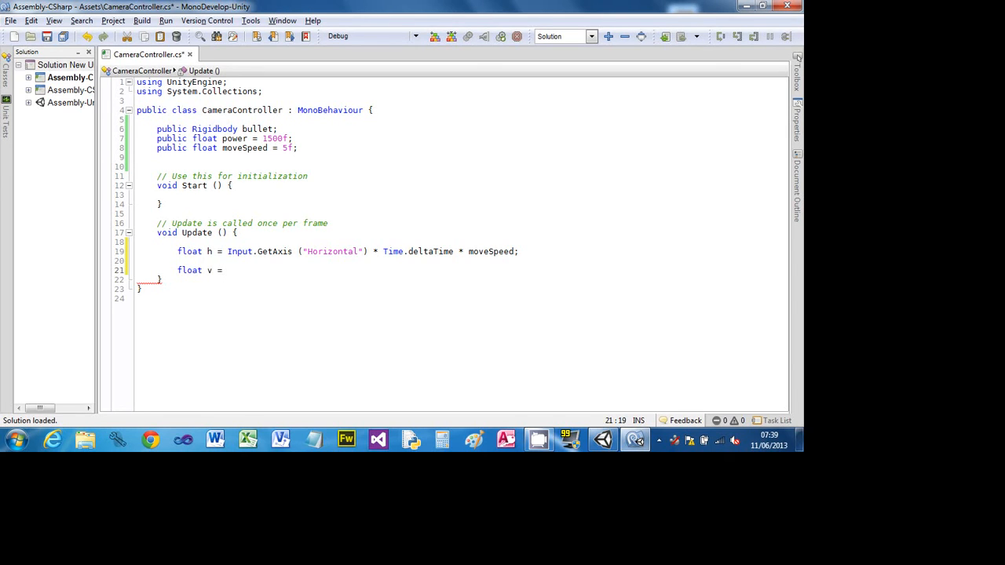
type("Input")
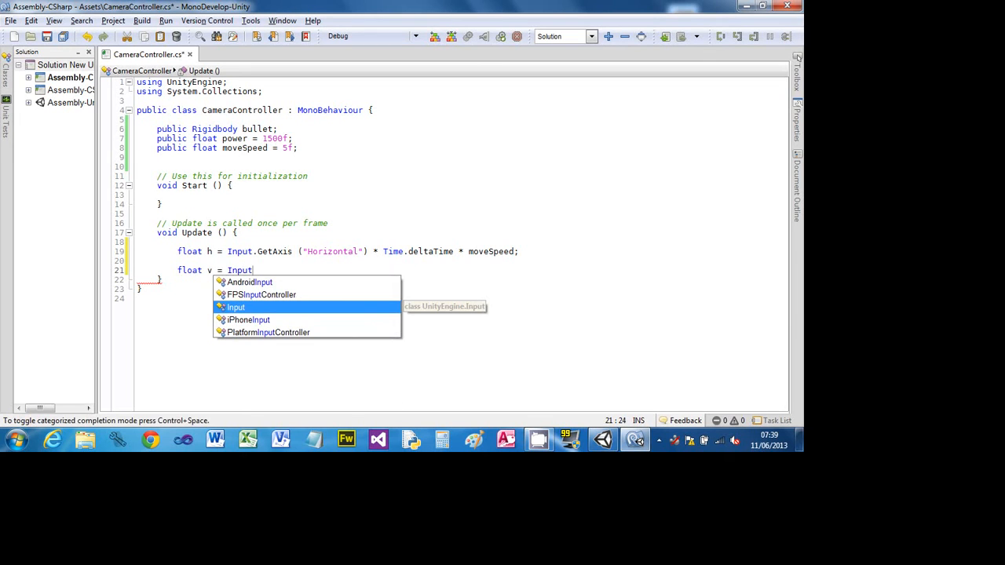
type(".ge")
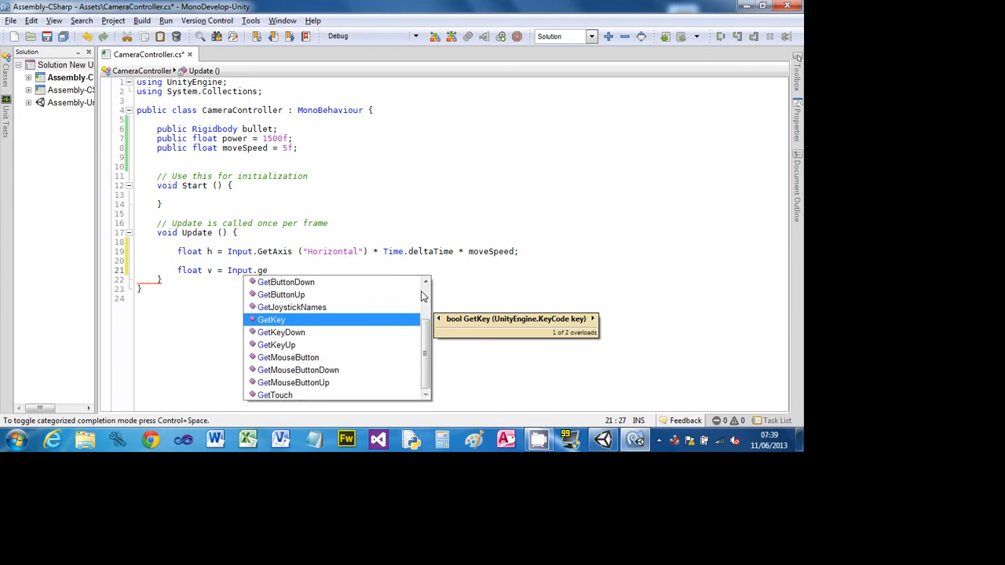
type("ta")
key("BackSpace")
type("a")
type("(")
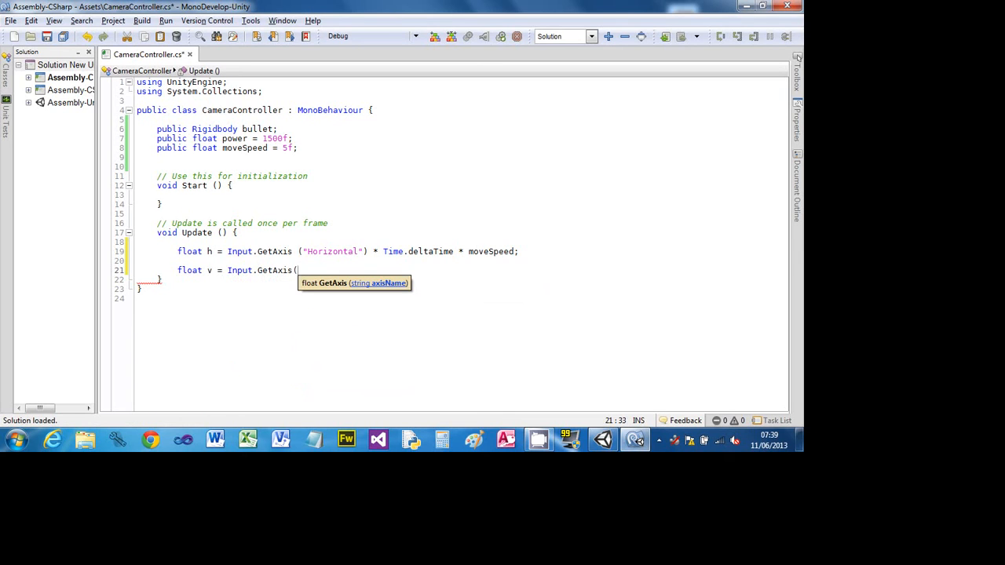
type("\"vertical\")")
key("Left")
key("Left")
key("Left")
key("Left")
key("Left")
key("BackSpace")
type("V")
key("End")
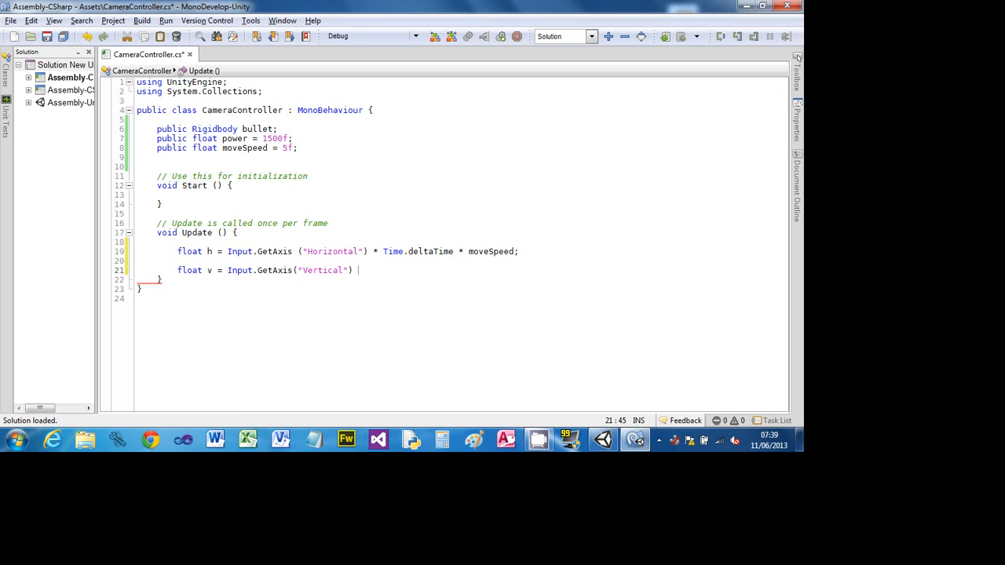
Complete the v declaration by multiplying the vertical axis input by Time.deltaTime * moveSpeed and ending the statement.
type("* Time")
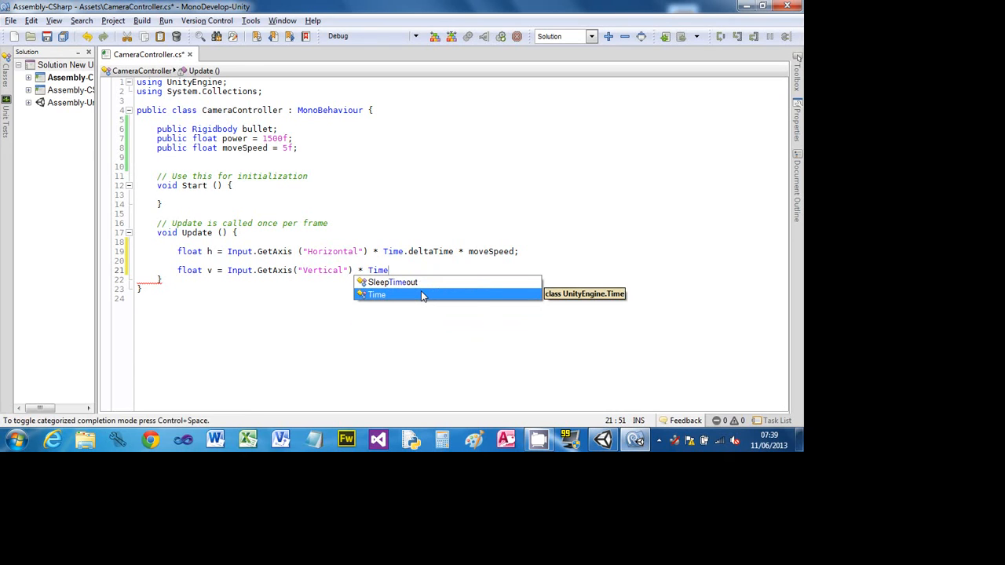
type(".d")
key("Return")
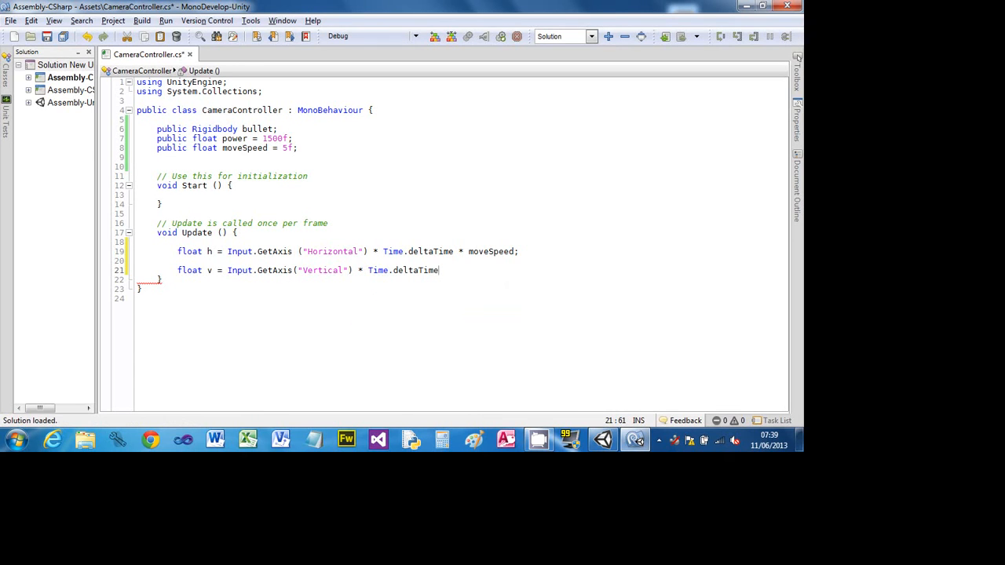
type("* move")
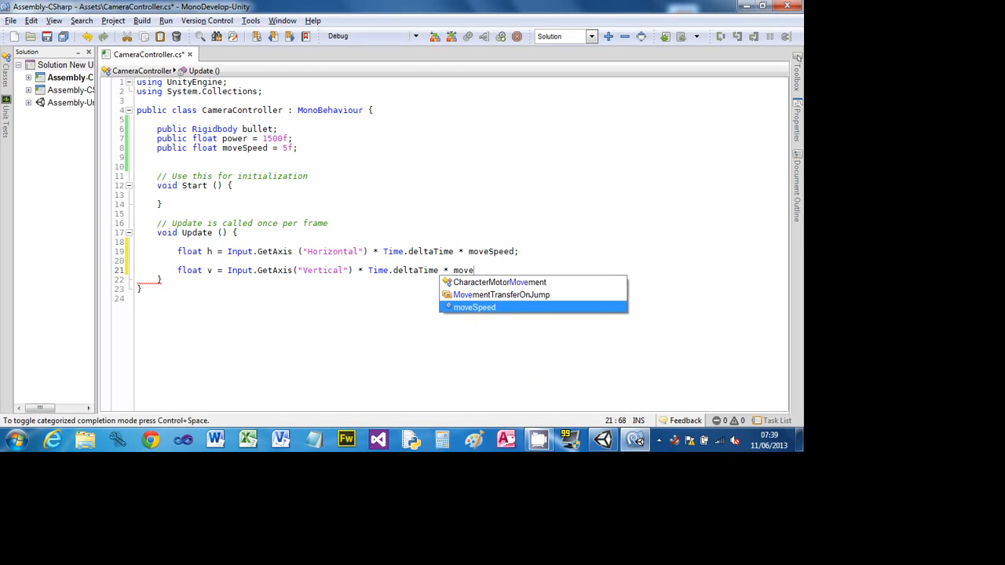
key("Return")
type(";")
Add the statement transform.Translate(h, v, 0); below the v declaration in Update().
key("Return")
key("Return")
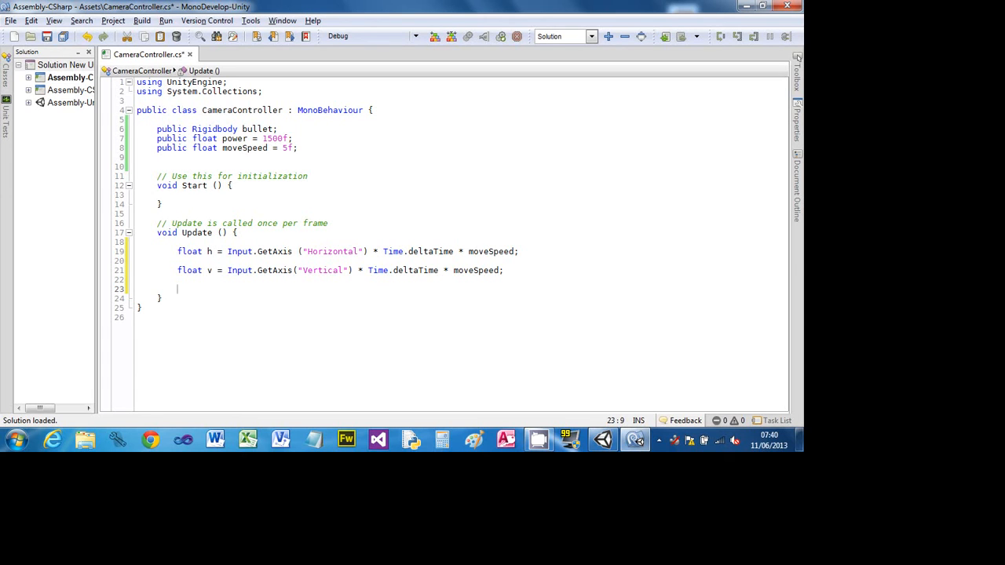
type("tra")
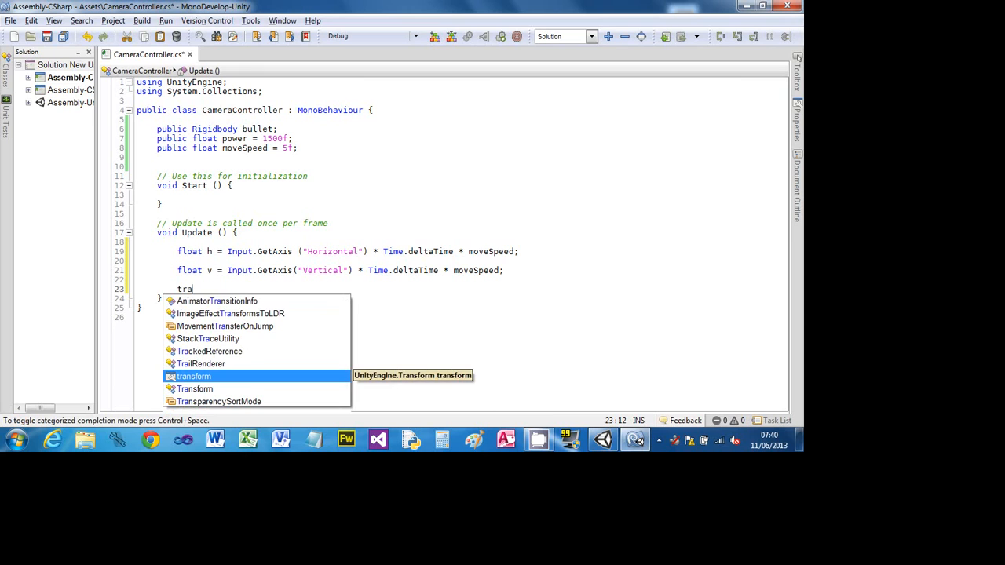
type("nsform.")
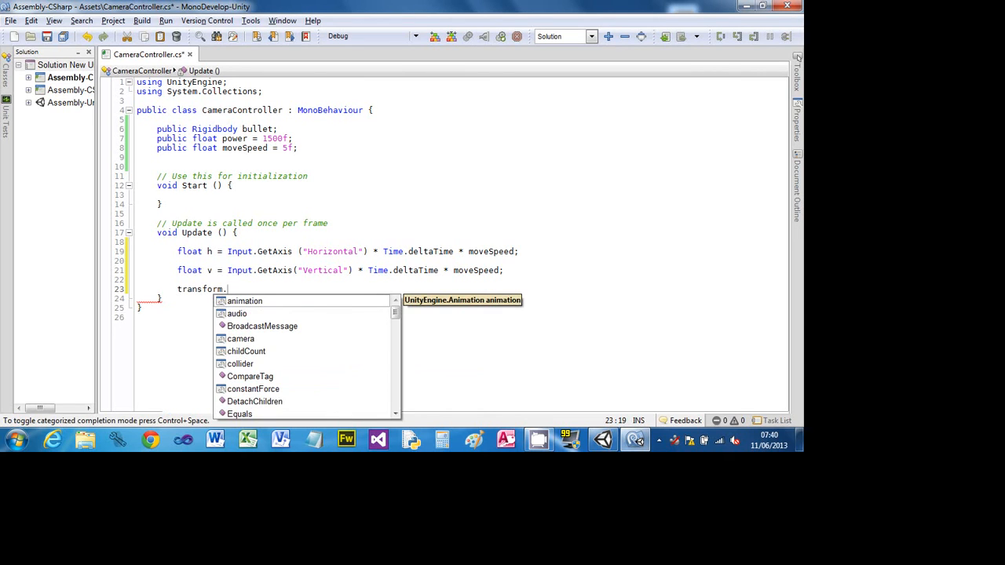
type("Tran")
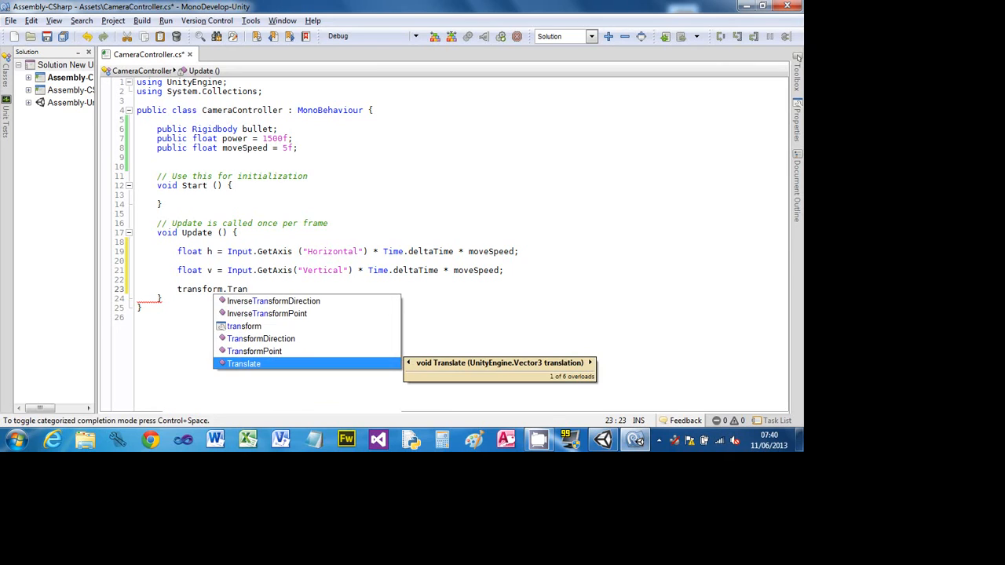
key("Return")
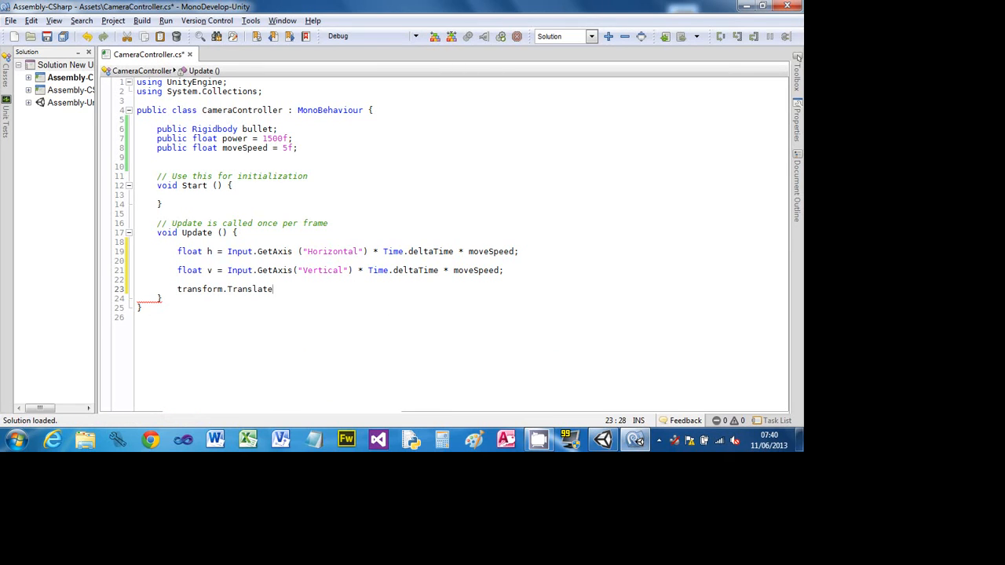
type("(")
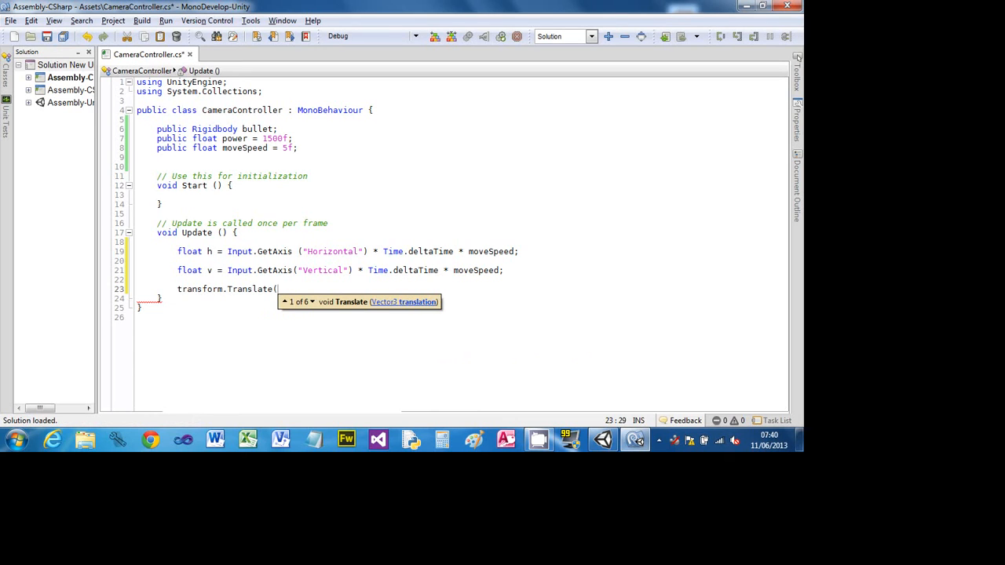
type("h")
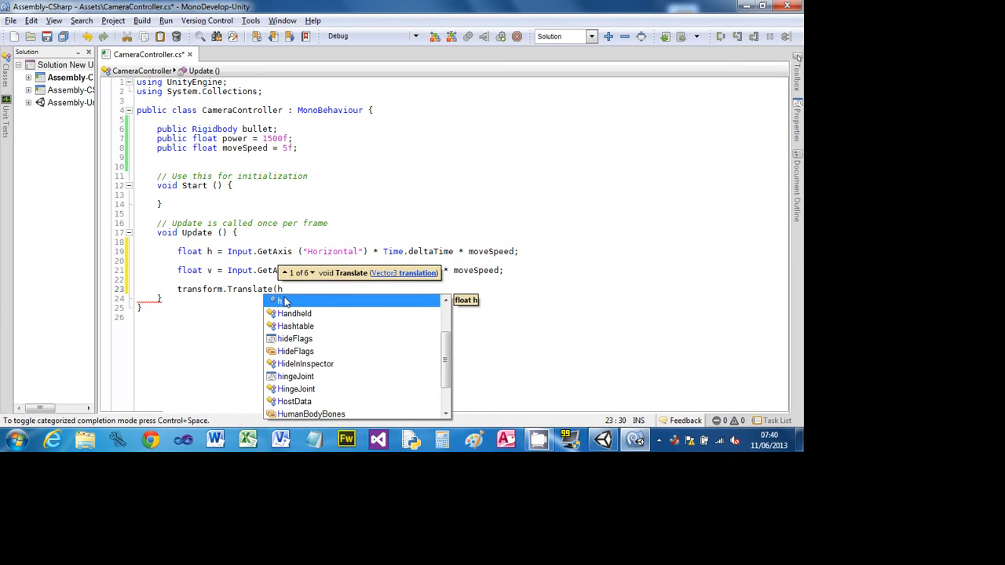
type(", ")
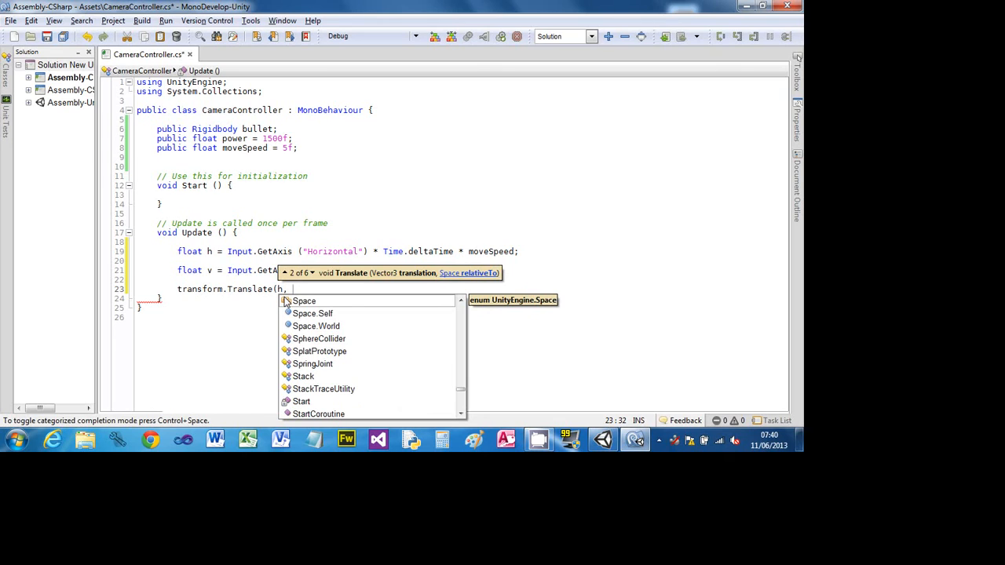
type("v,")
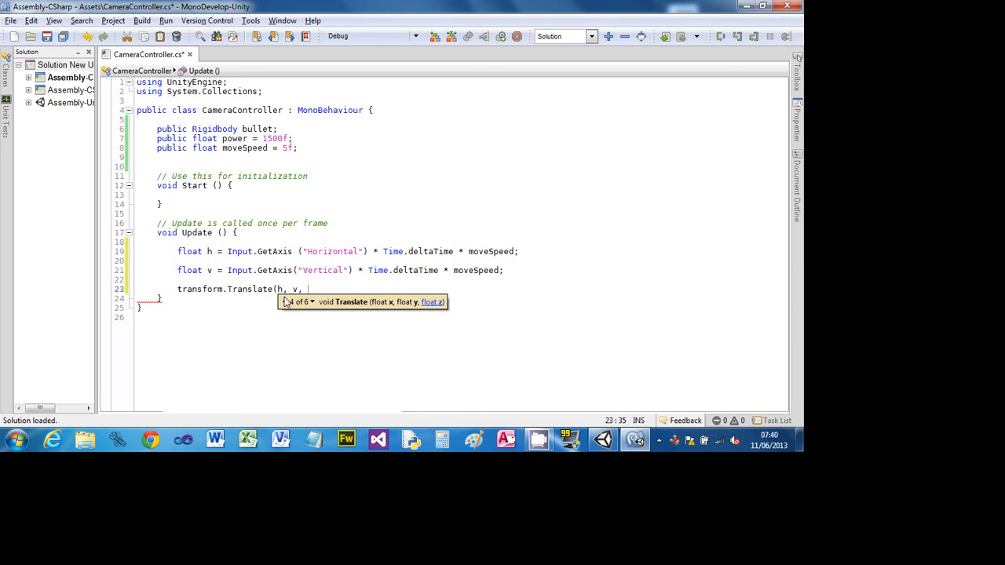
type("00")
key("BackSpace")
type(");")
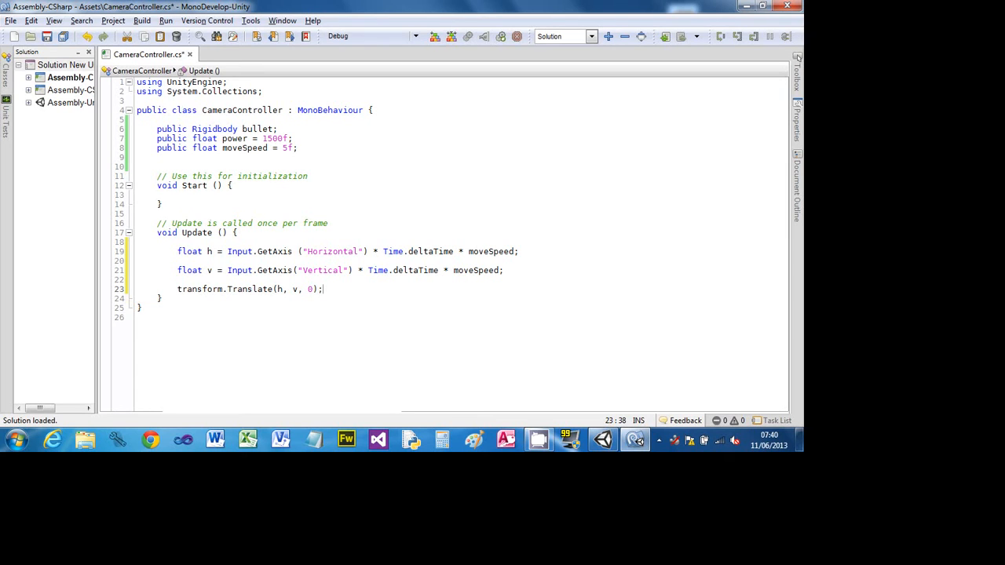
Save CameraController.cs with its new movement code and return to the Unity editor.
left_click(46, 36)
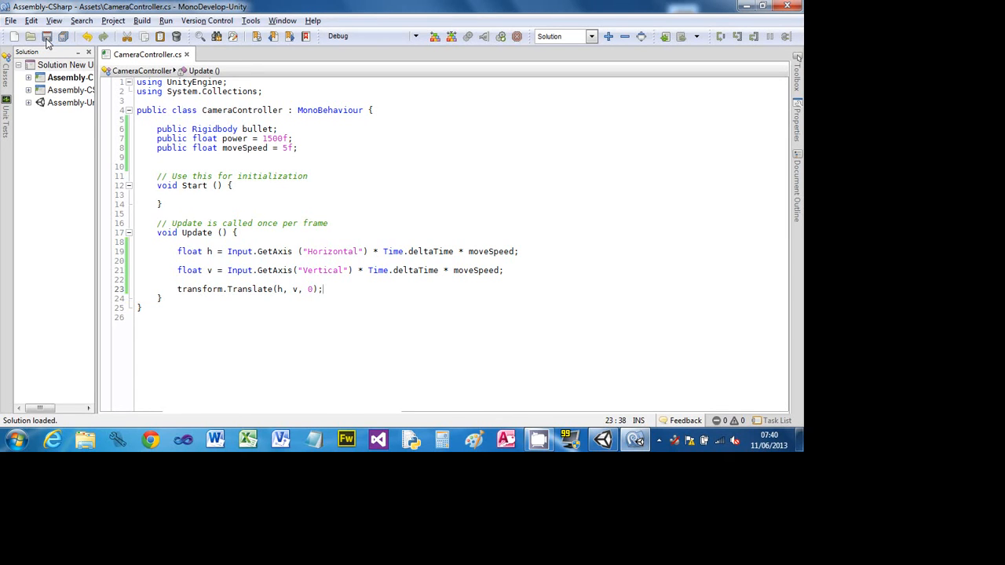
left_click(603, 440)
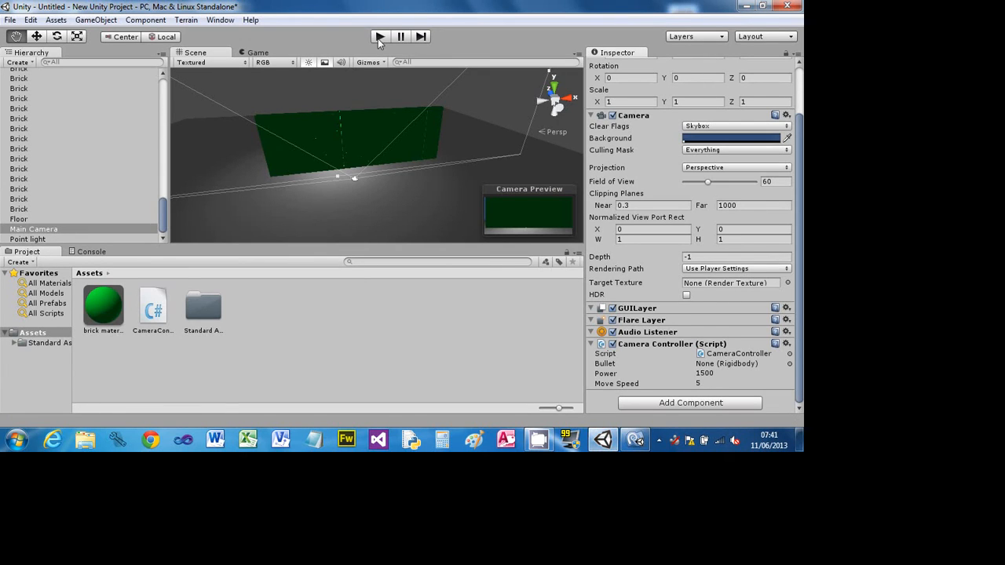
Run the scene and test moving the camera horizontally and vertically in front of the wall, and stop play mode.
left_click(378, 37)
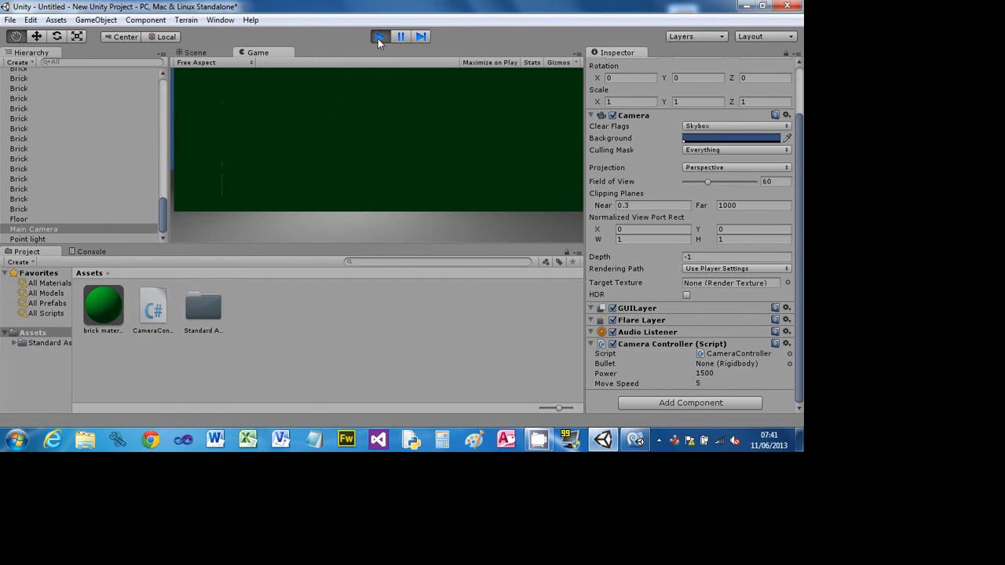
key("Left")
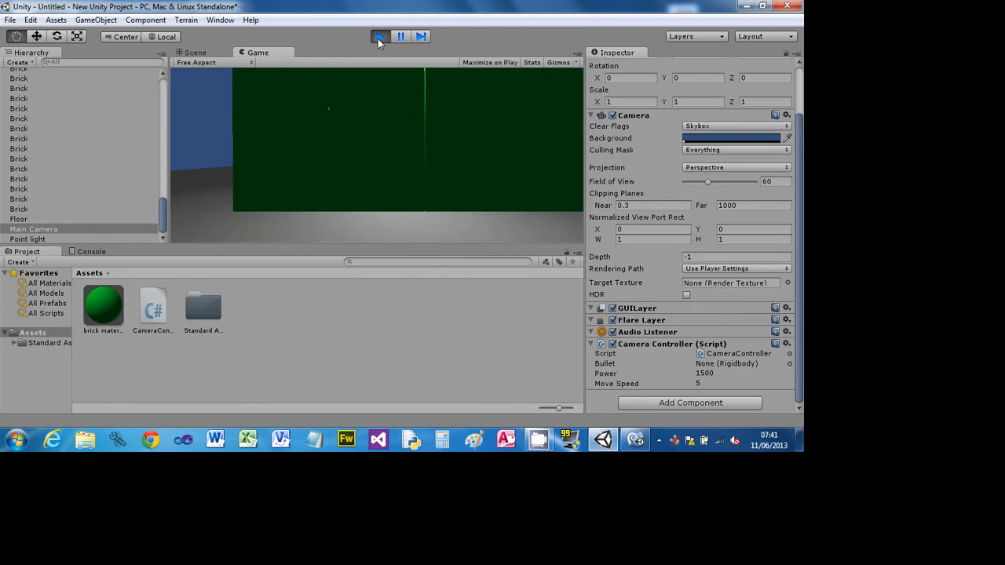
key("Right")
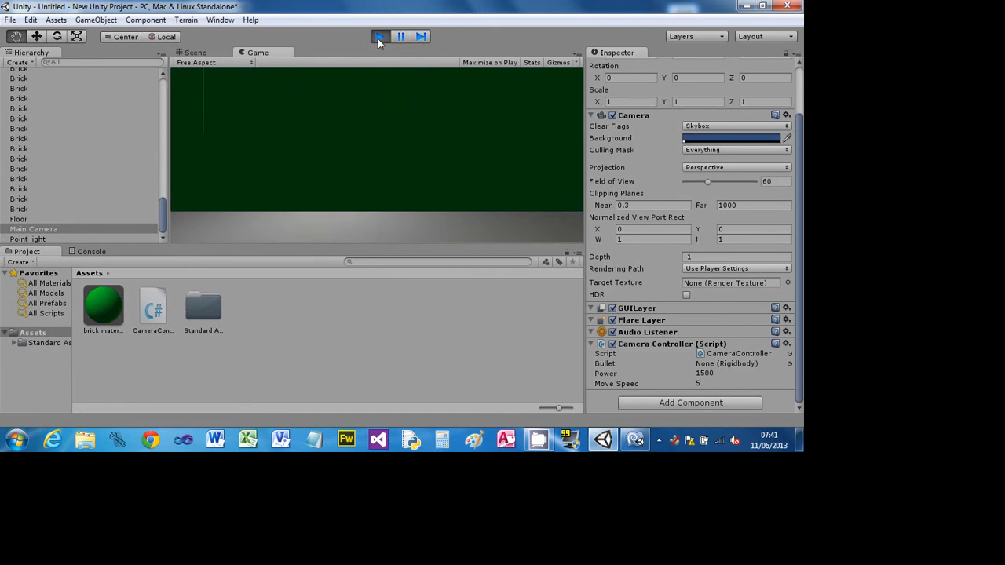
key("Up")
key("Down")
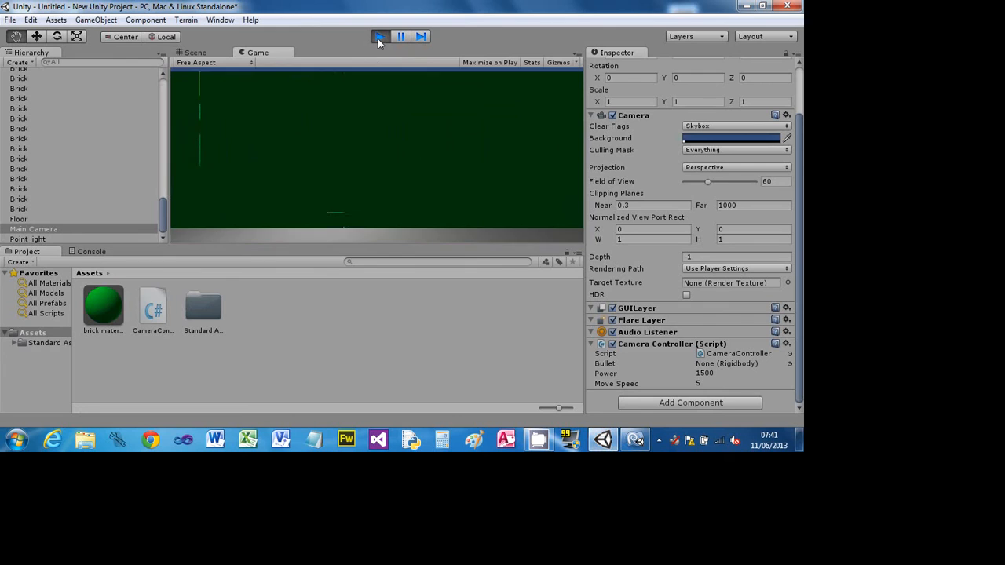
key("Up")
key("Down")
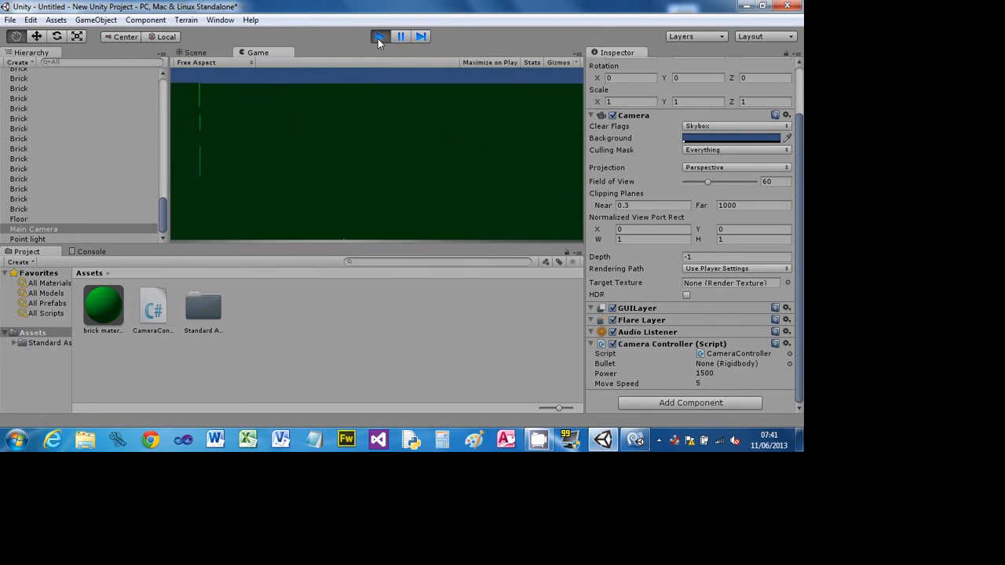
key("Up")
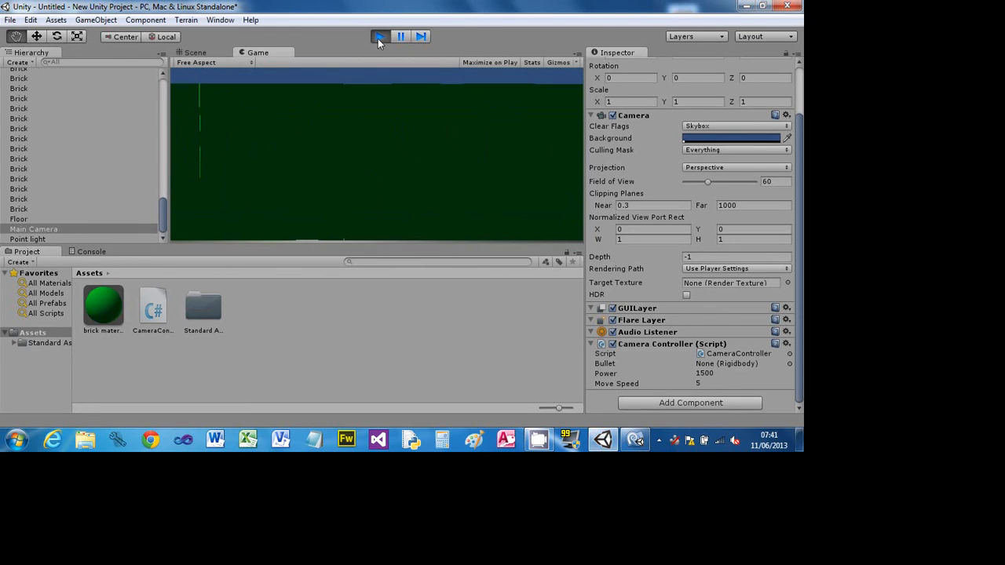
left_click(378, 37)
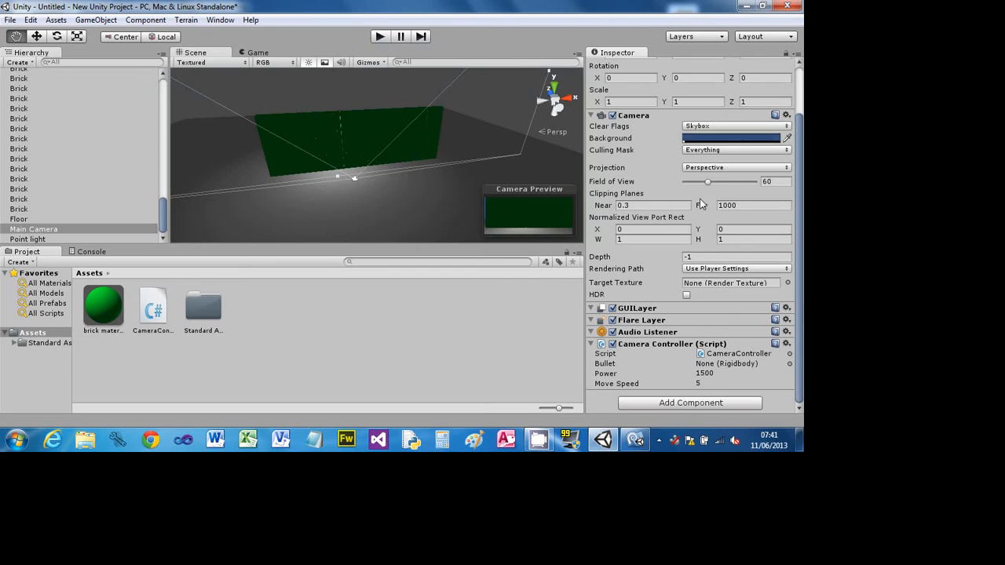
Set the Main Camera's Z position to -20.
left_click(33, 228)
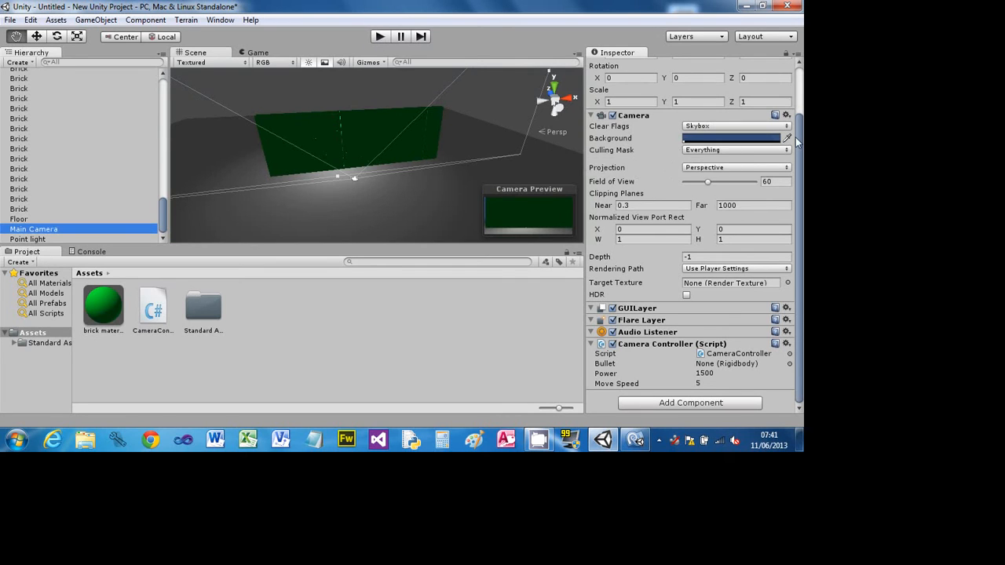
left_click_drag(797, 138, 798, 82)
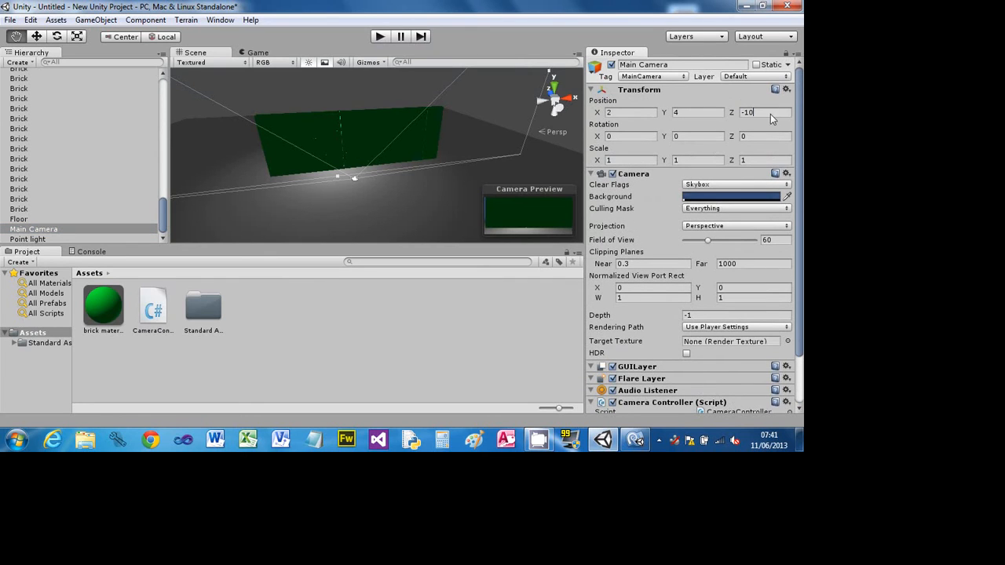
type("-20")
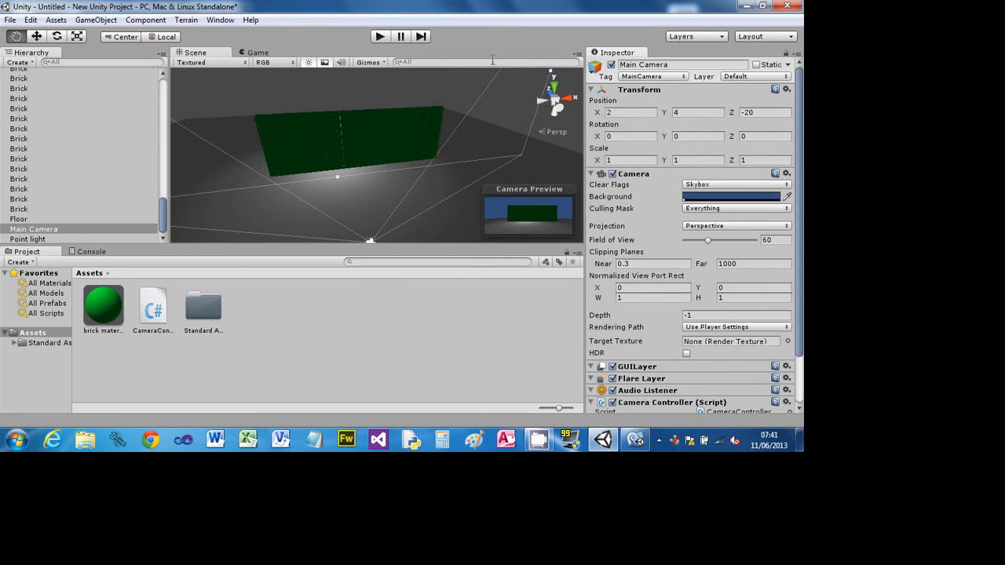
Play the scene again from the more distant camera, test movement in all four directions, and exit play mode.
left_click(377, 37)
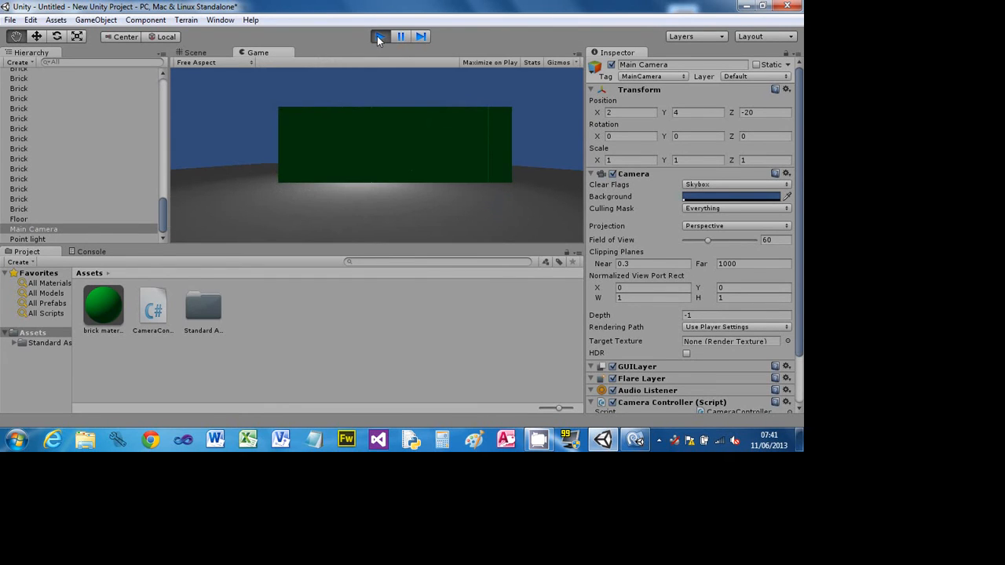
key("Left")
key("Right")
key("Right")
key("Up")
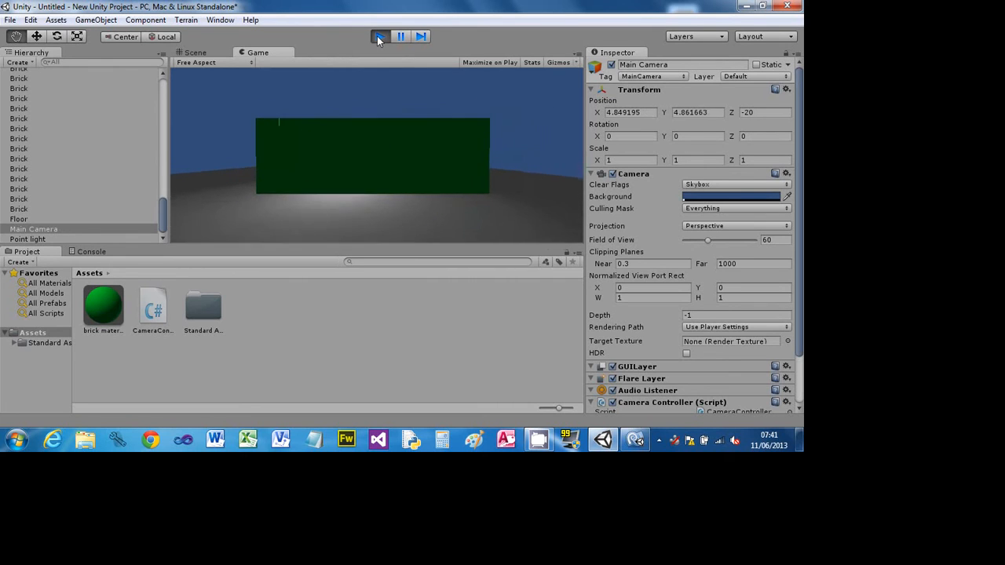
key("Down")
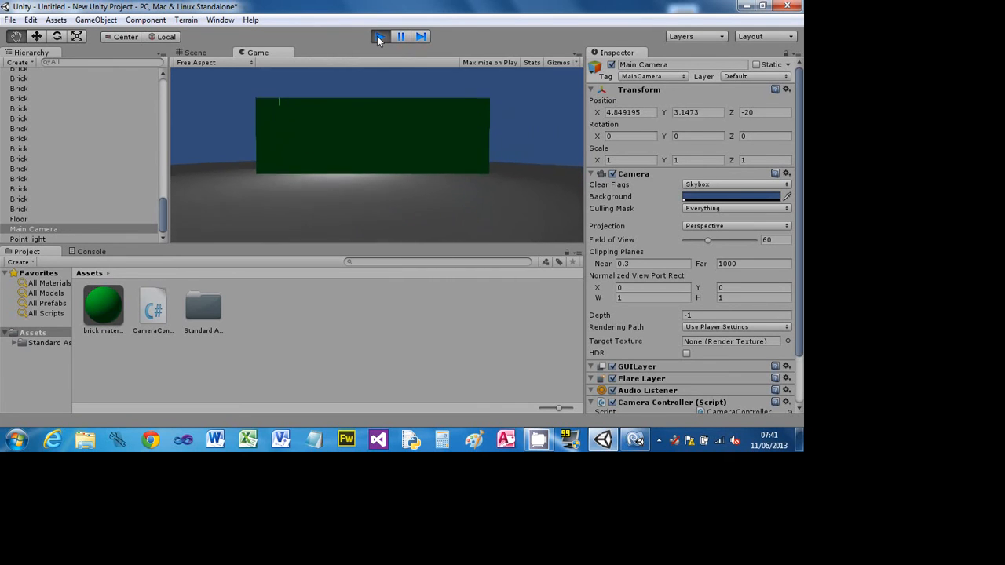
left_click(377, 37)
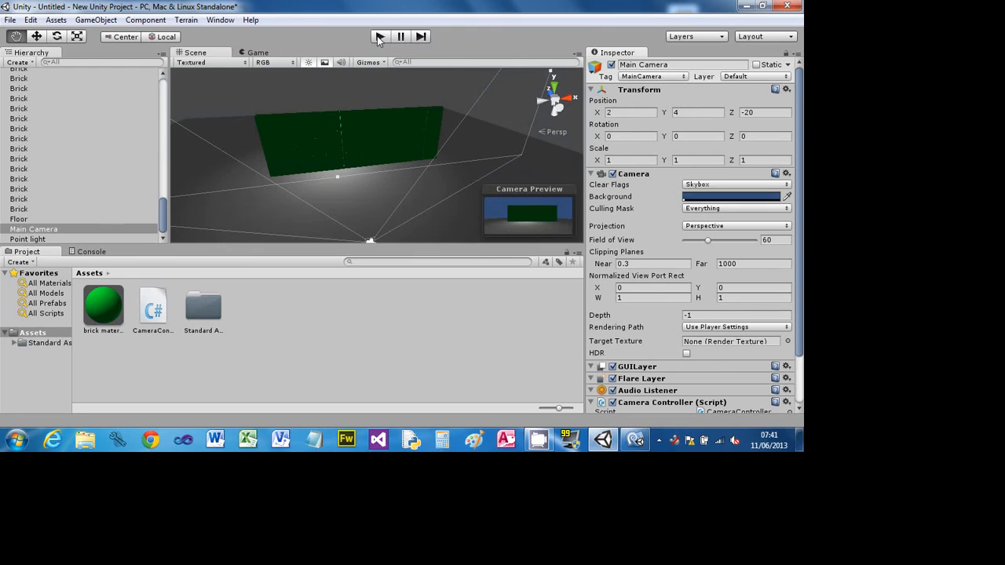
Create a sphere in the scene and rename it Bullet.
left_click(160, 230)
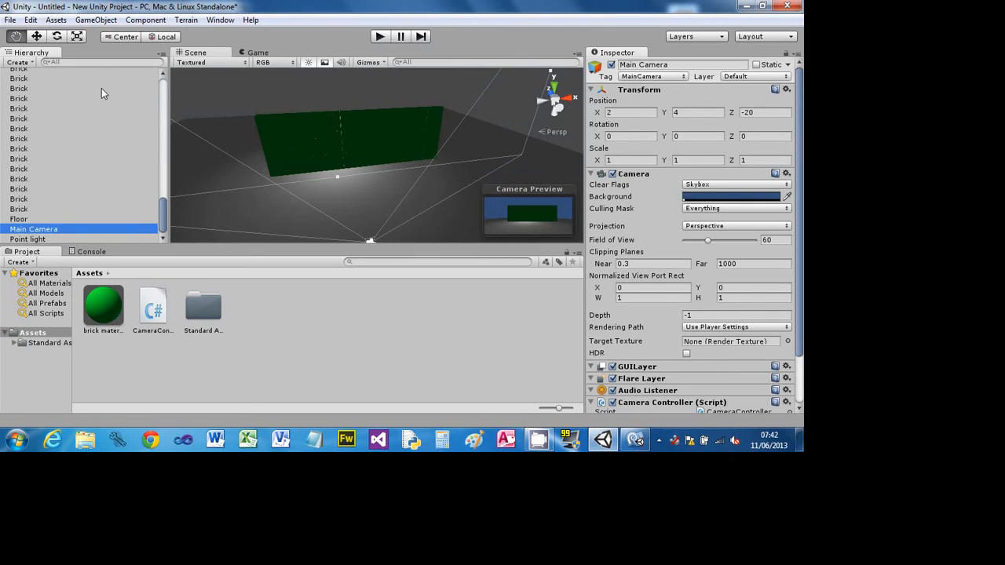
left_click(24, 63)
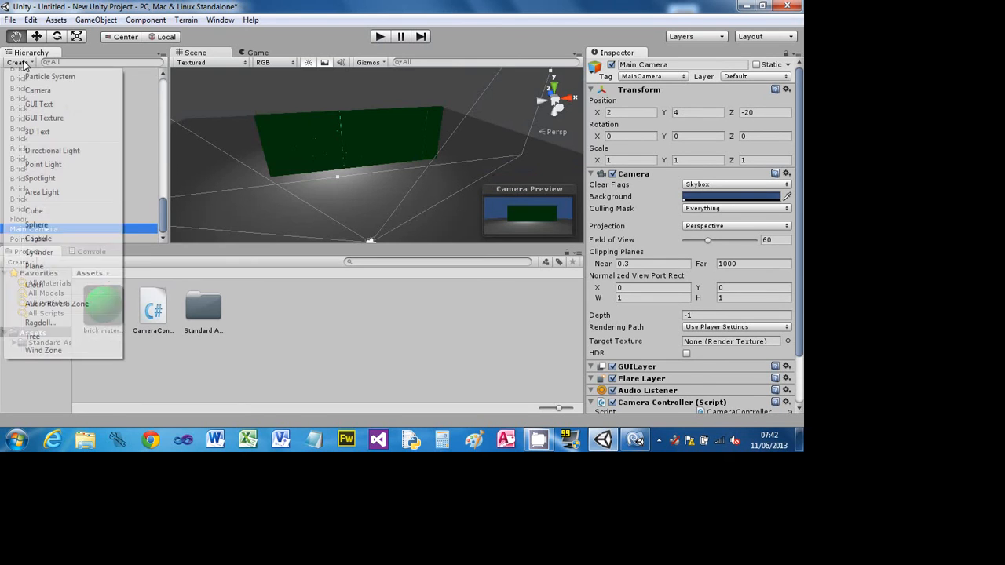
left_click(43, 226)
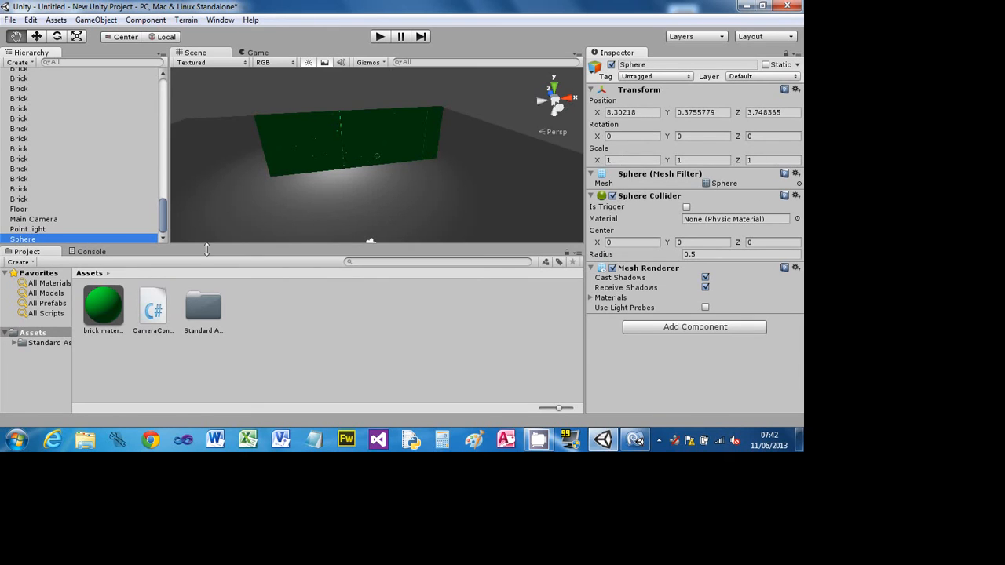
key("F2")
type("Bullet")
key("Return")
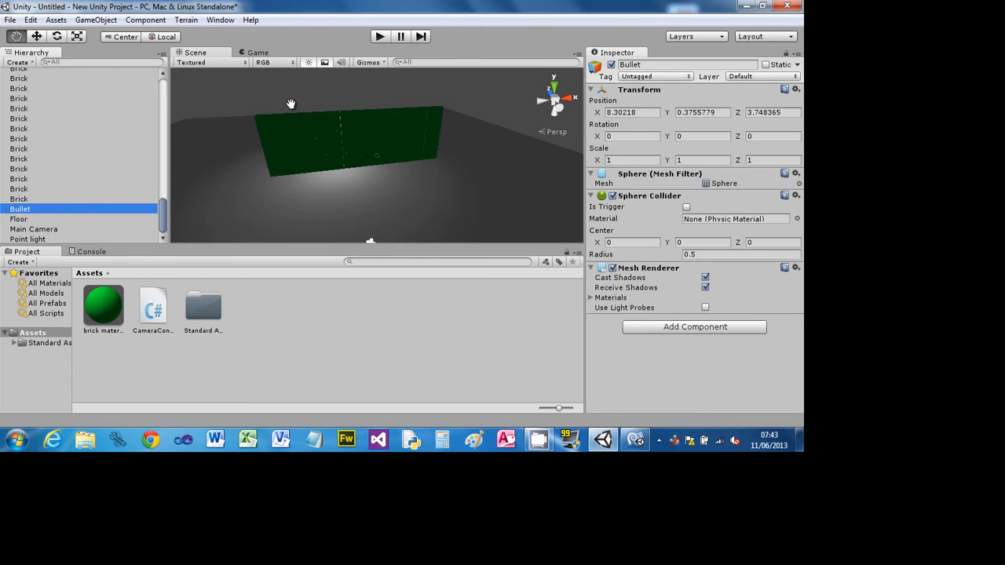
Move the Bullet sphere along the Z axis out in front of the brick wall, to a Z position of about -2.73.
scroll(359, 197, "up", 5)
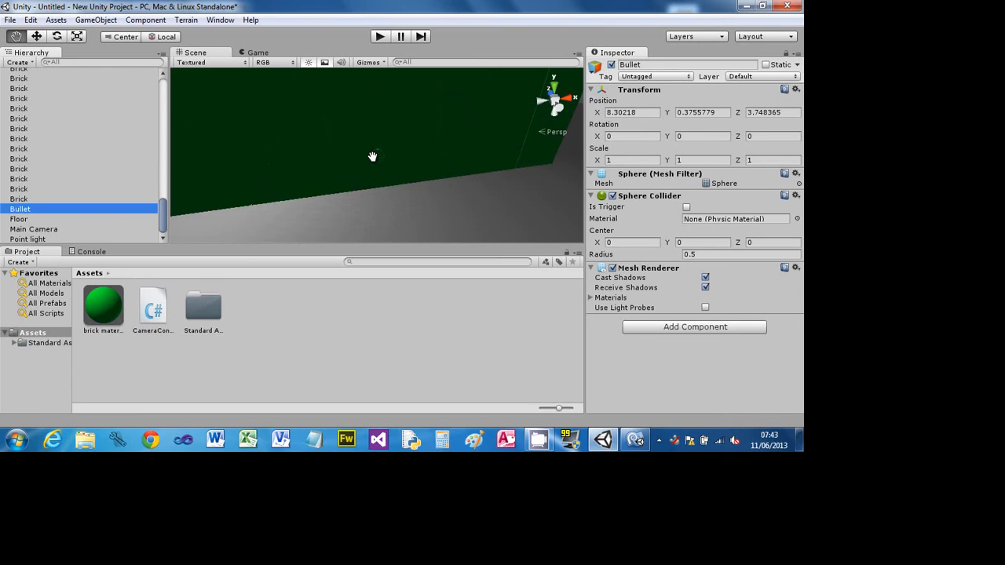
left_click(27, 200)
left_click(30, 209)
left_click(380, 157)
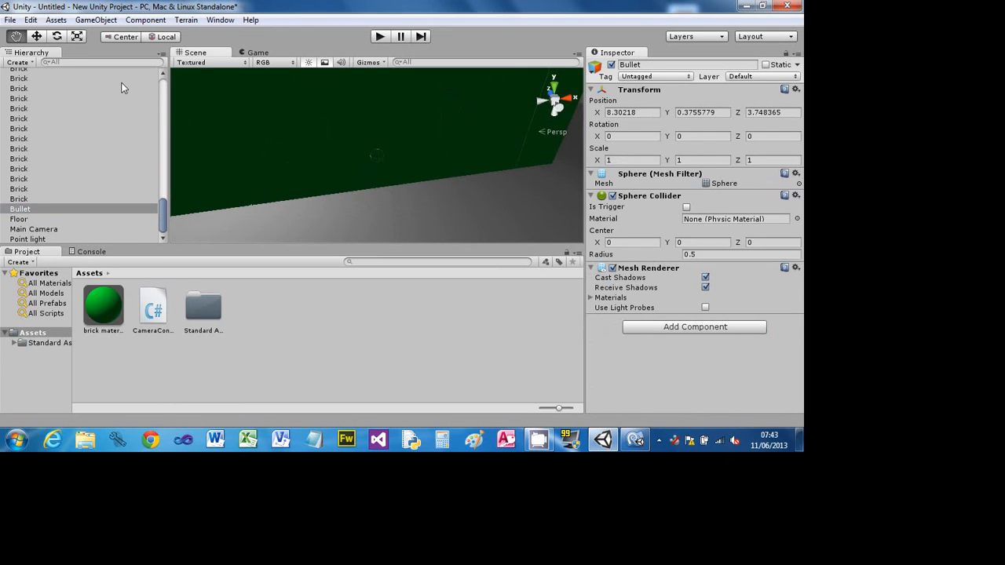
left_click(36, 37)
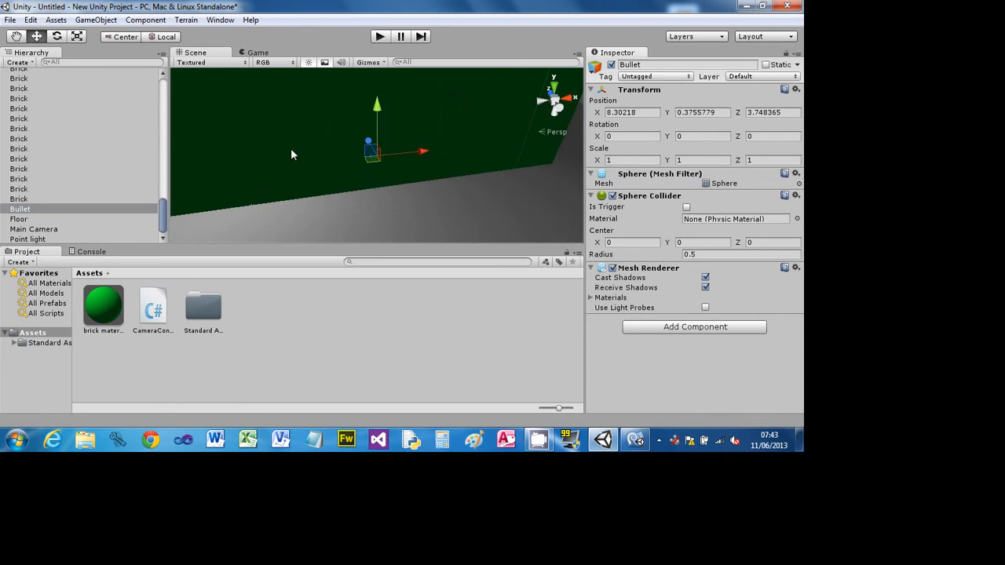
left_click(92, 207)
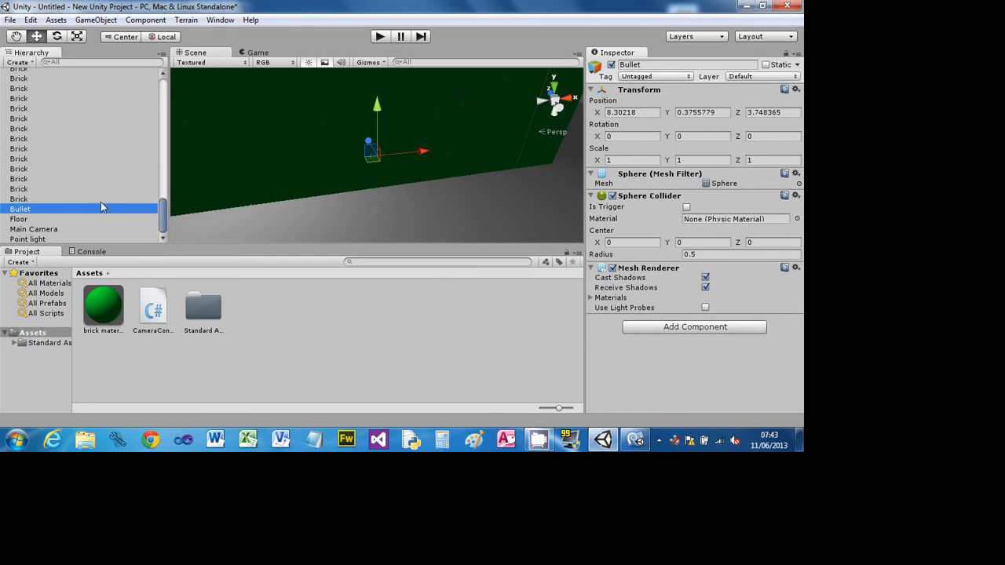
left_click_drag(373, 145, 402, 203)
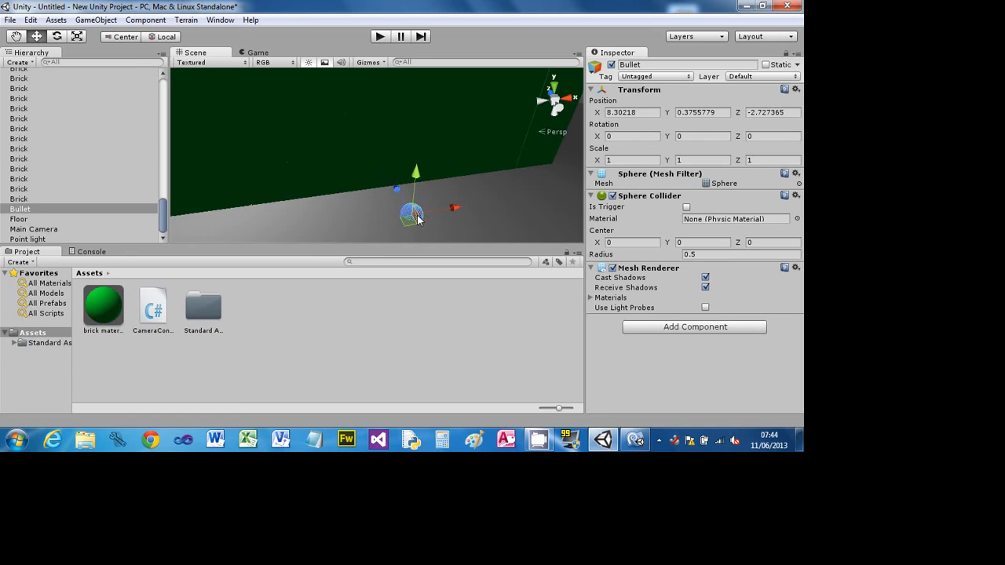
key("f")
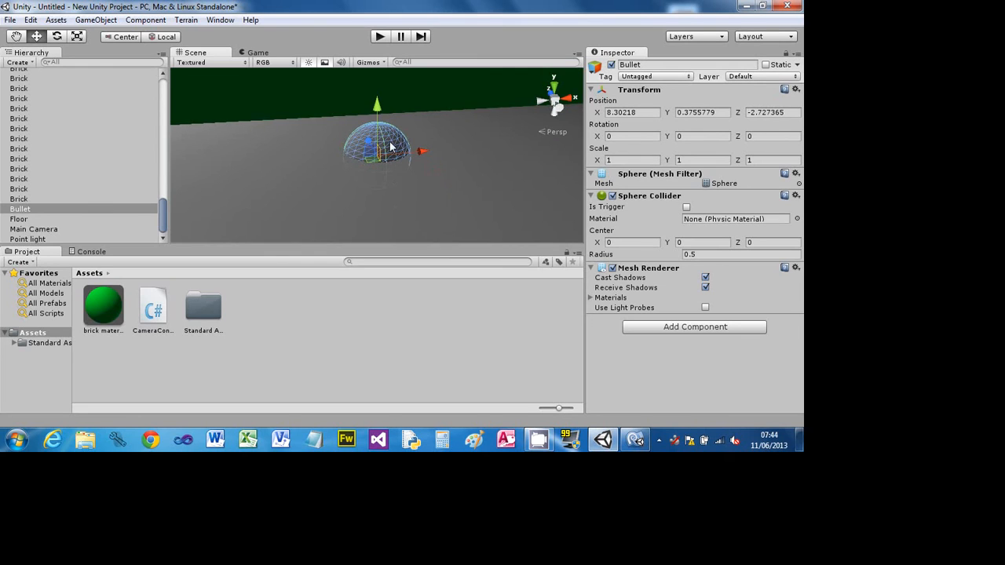
Create a new material in Assets named bulletmaterial.
left_click(22, 263)
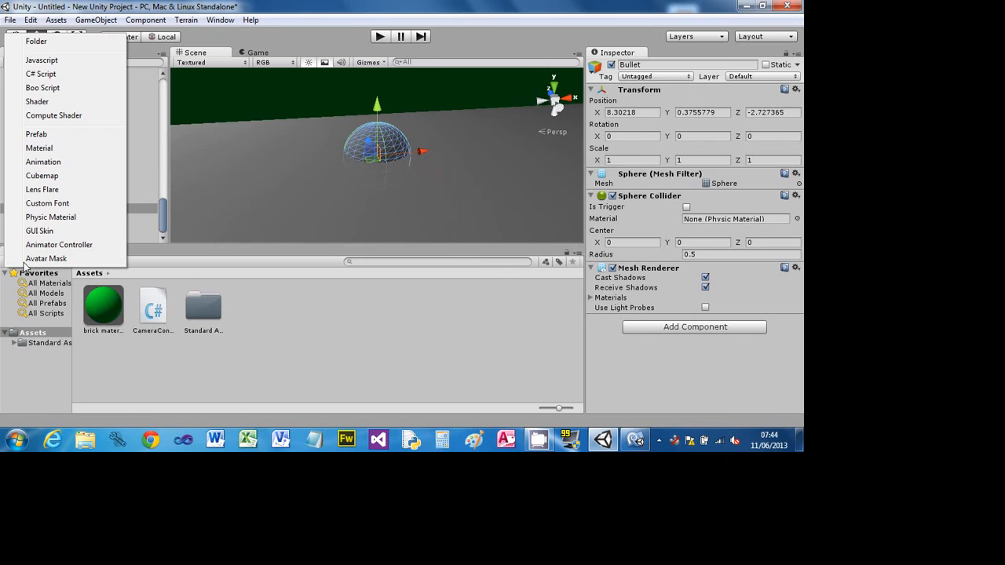
left_click(63, 149)
type("bulletmaterial")
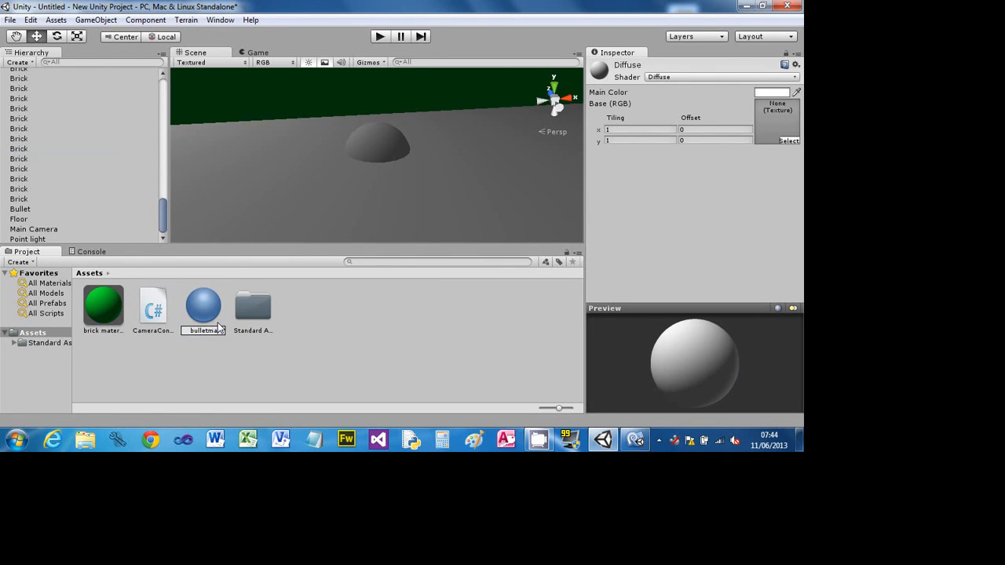
key("Return")
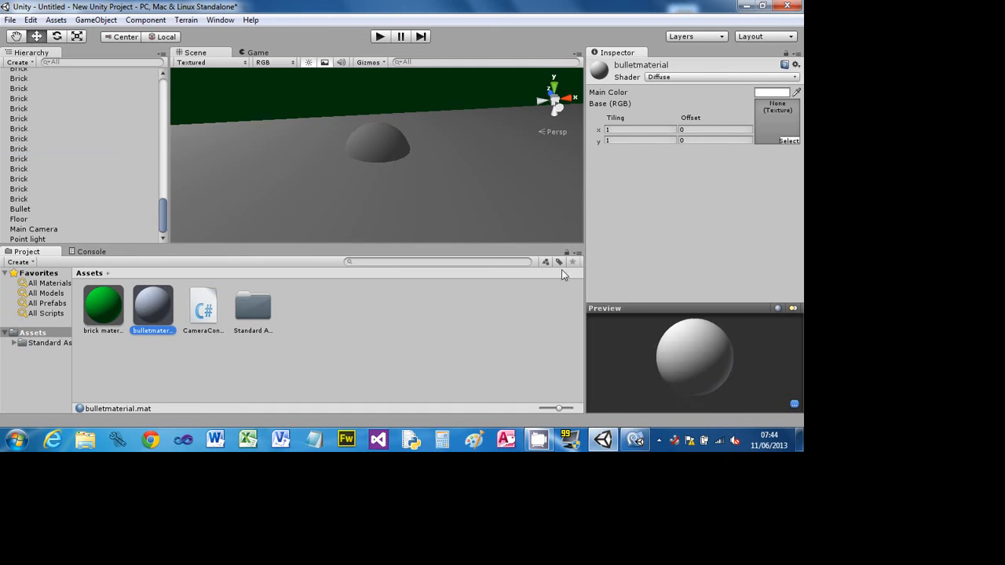
Set bulletmaterial's main color to bright red, RGB 251, 11, 36.
left_click(776, 93)
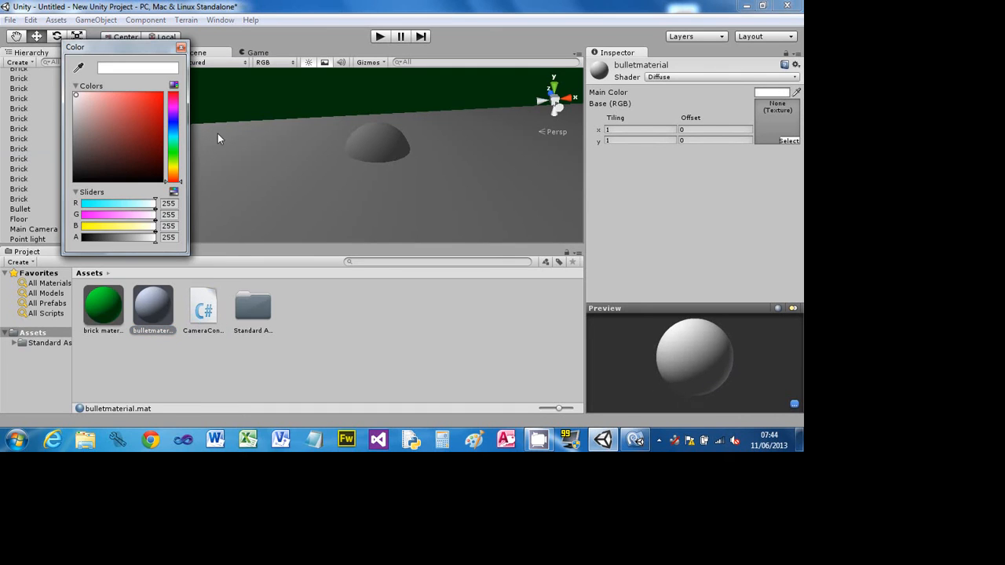
left_click(174, 164)
left_click(150, 109)
mouse_move(174, 138)
left_mouse_down()
mouse_move(174, 155)
mouse_move(174, 132)
mouse_move(173, 141)
left_mouse_up()
left_click(154, 99)
left_click(173, 95)
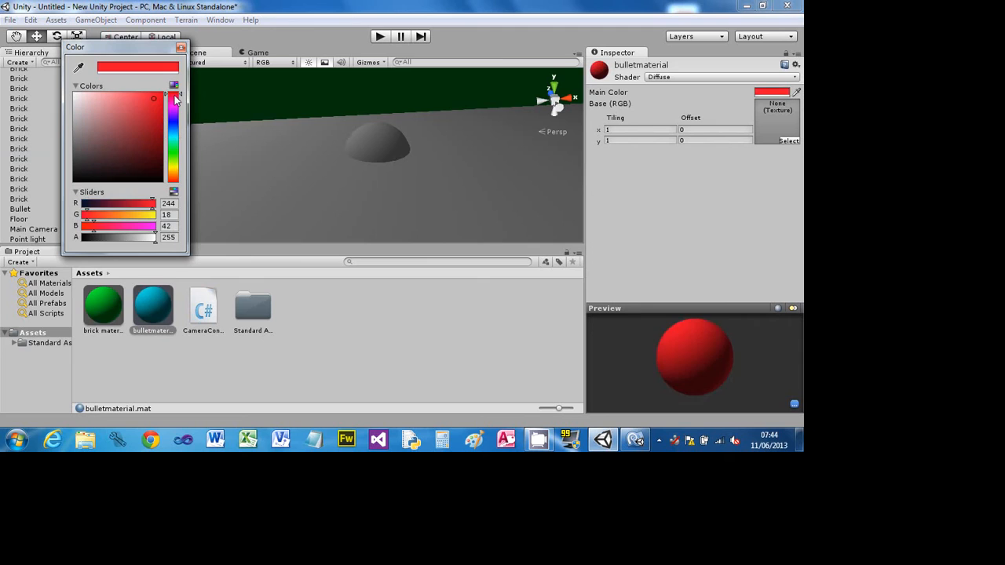
left_click(156, 96)
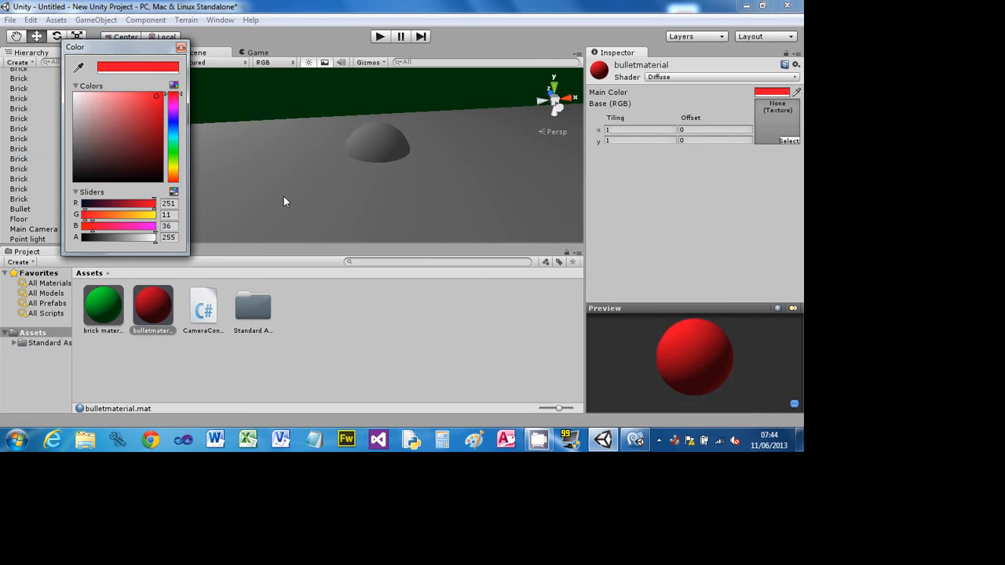
left_click(181, 47)
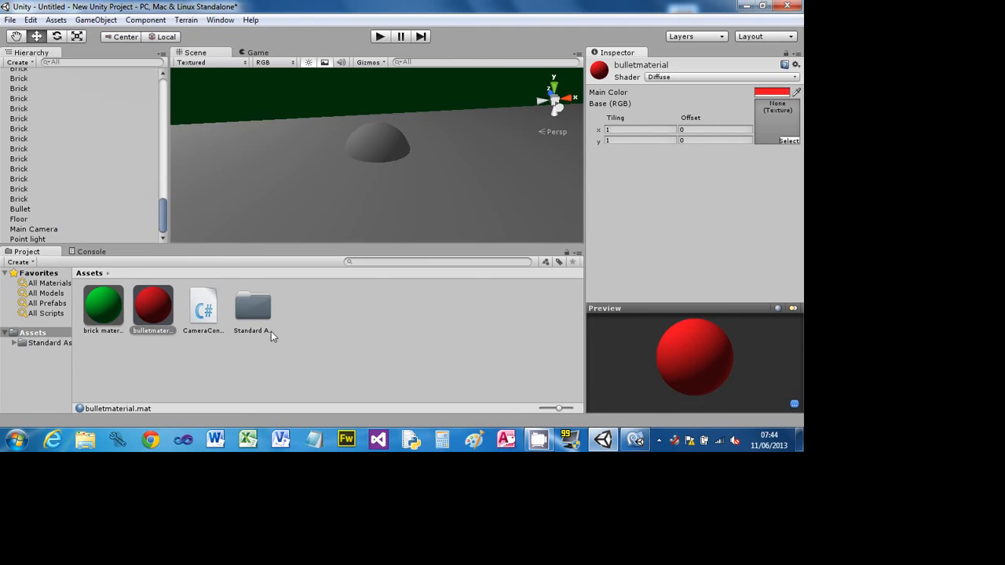
Apply bulletmaterial to the Bullet sphere and raise the sphere above the floor to a Y position of about 0.84.
left_click_drag(154, 313, 29, 210)
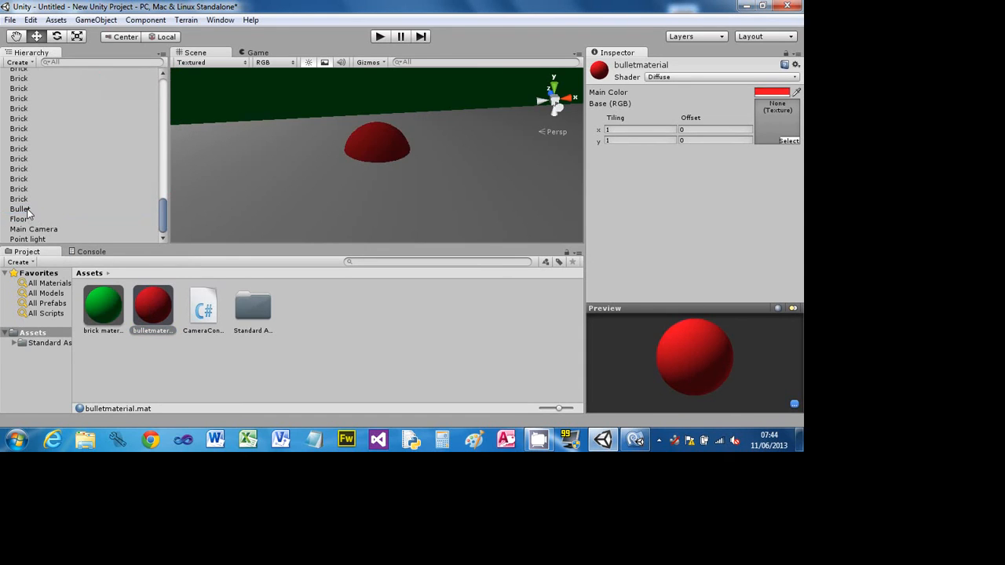
left_click(383, 154)
left_click_drag(380, 112, 377, 84)
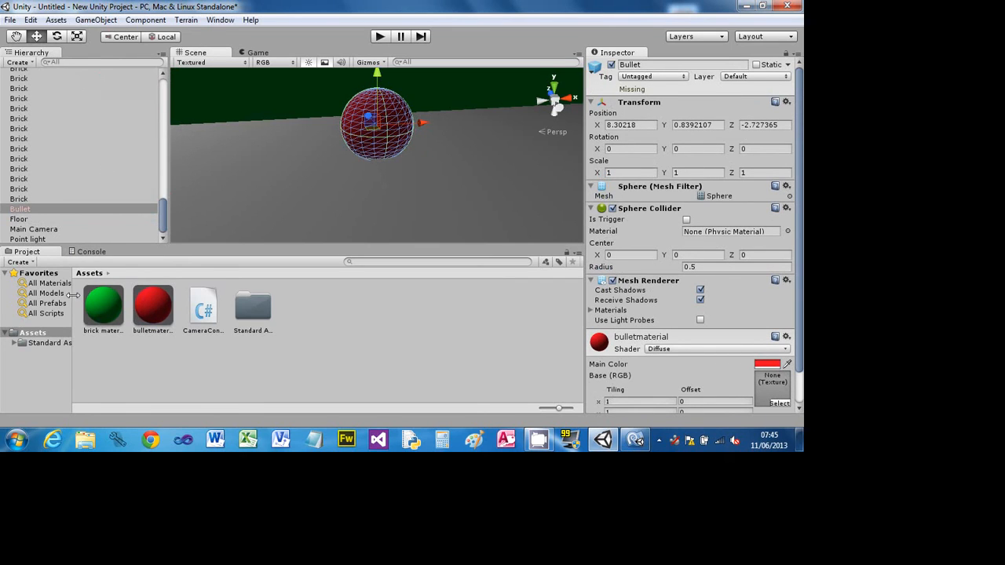
Create a new folder named Prefabs in Assets.
left_click(29, 265)
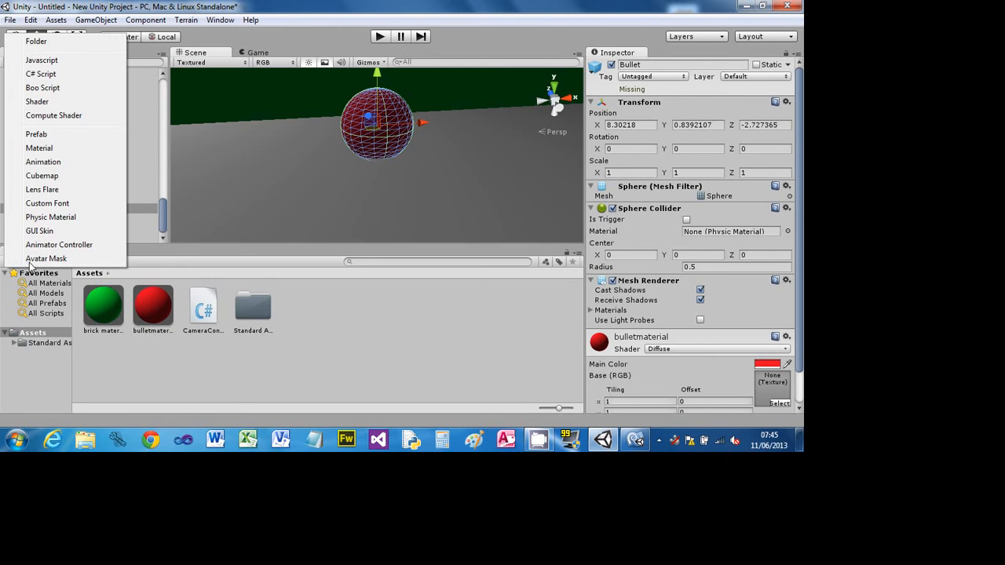
left_click(33, 40)
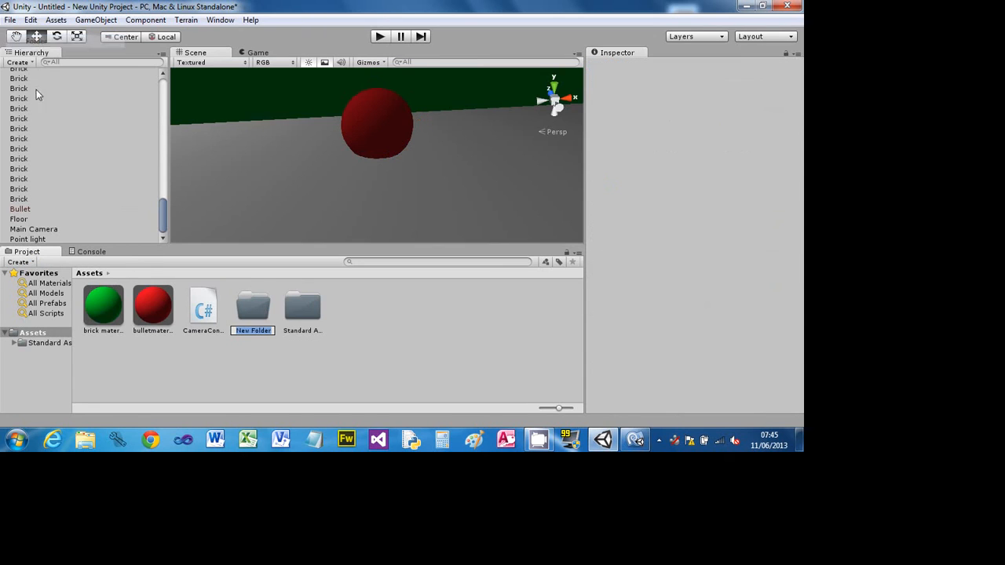
type("P")
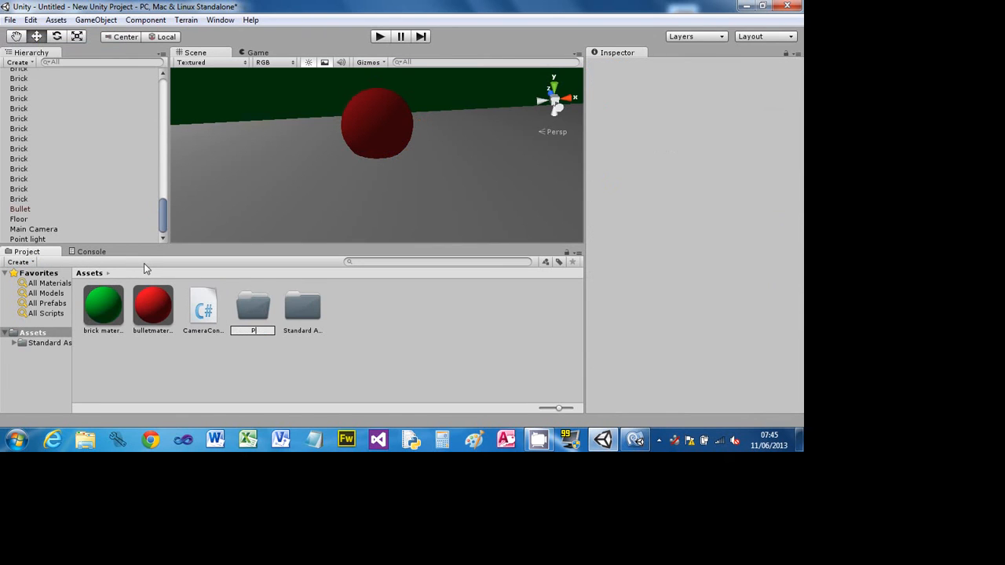
type("refabs")
key("Return")
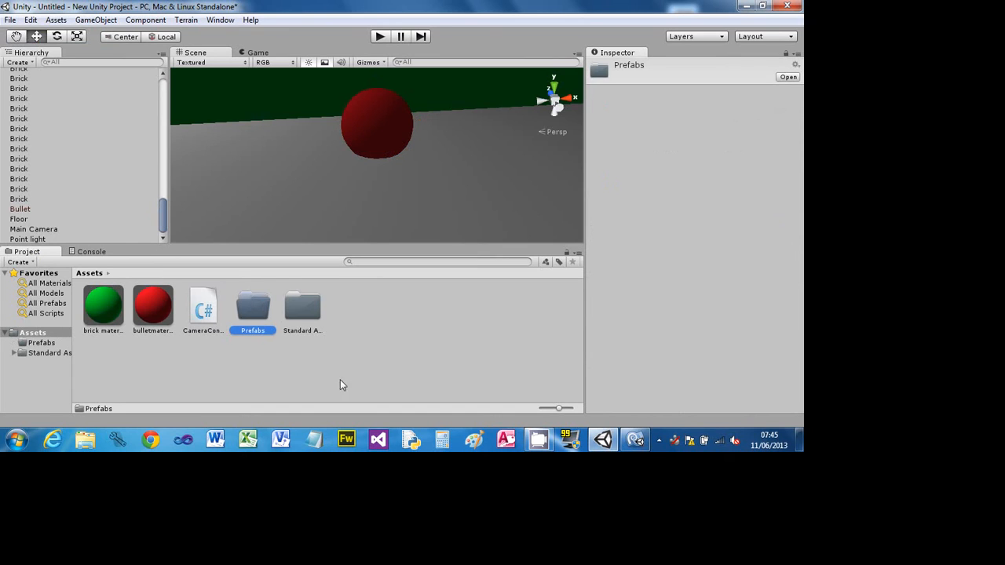
Turn the Bullet sphere into a prefab inside the Prefabs folder and delete the original Bullet from the scene.
double_click(253, 311)
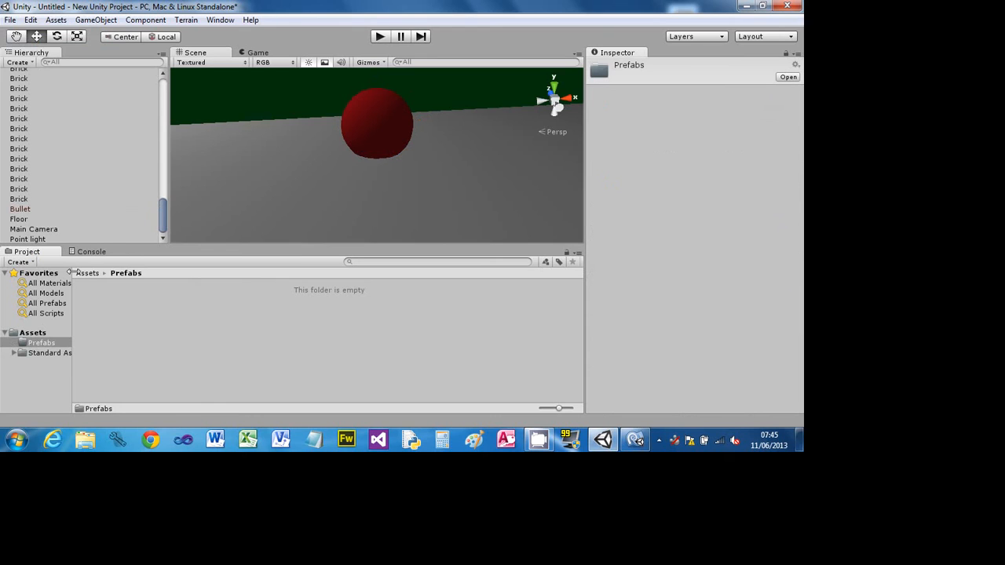
left_click(25, 208)
left_click_drag(25, 210, 124, 310)
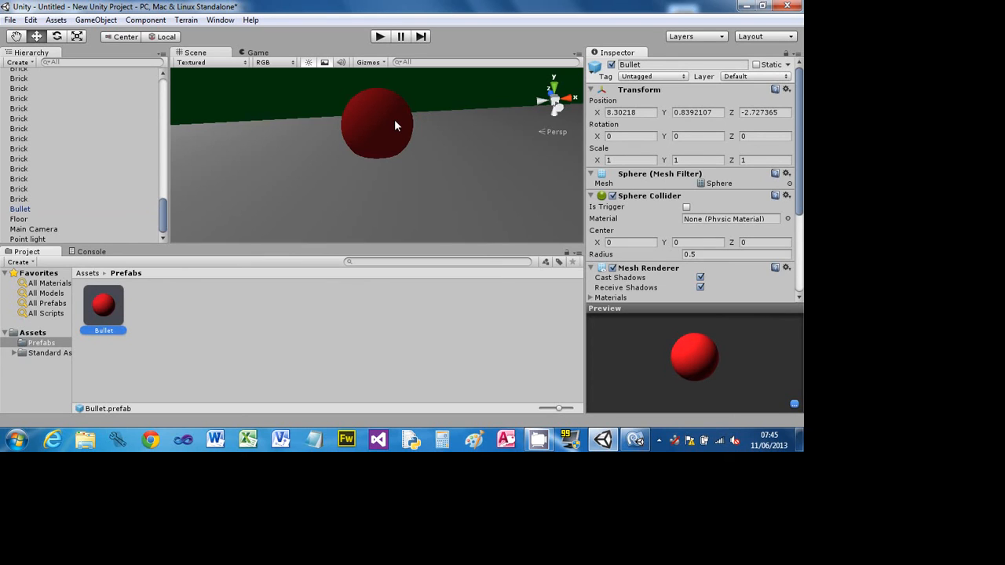
left_click(26, 212)
key("Delete")
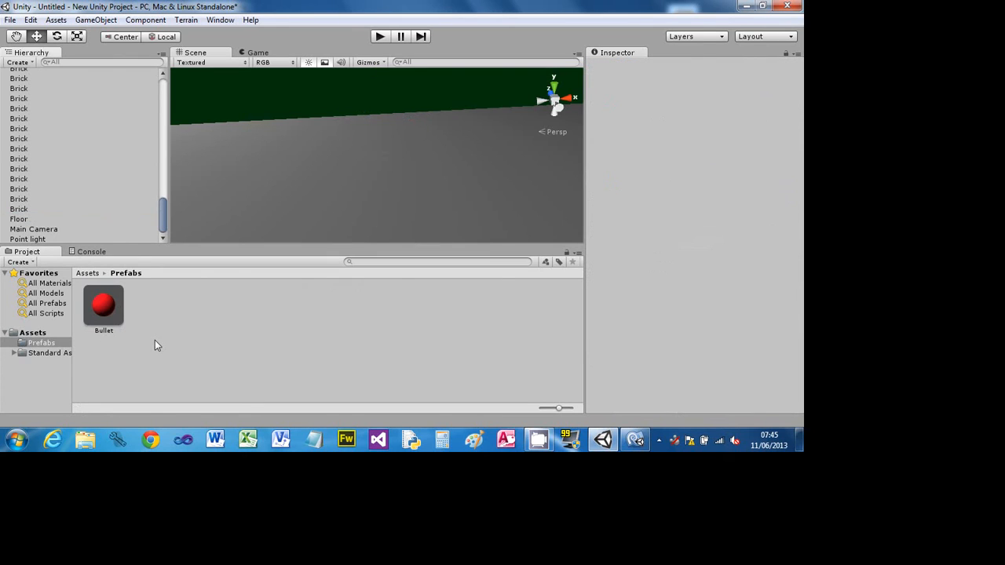
Add a Rigidbody physics component to the Bullet prefab in the Prefabs folder.
left_click(88, 273)
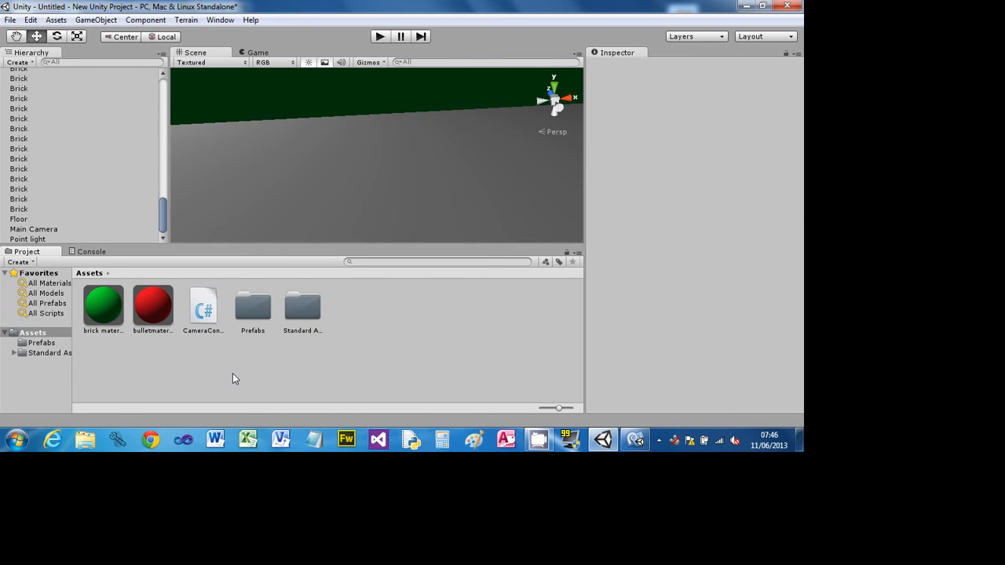
left_click(104, 306)
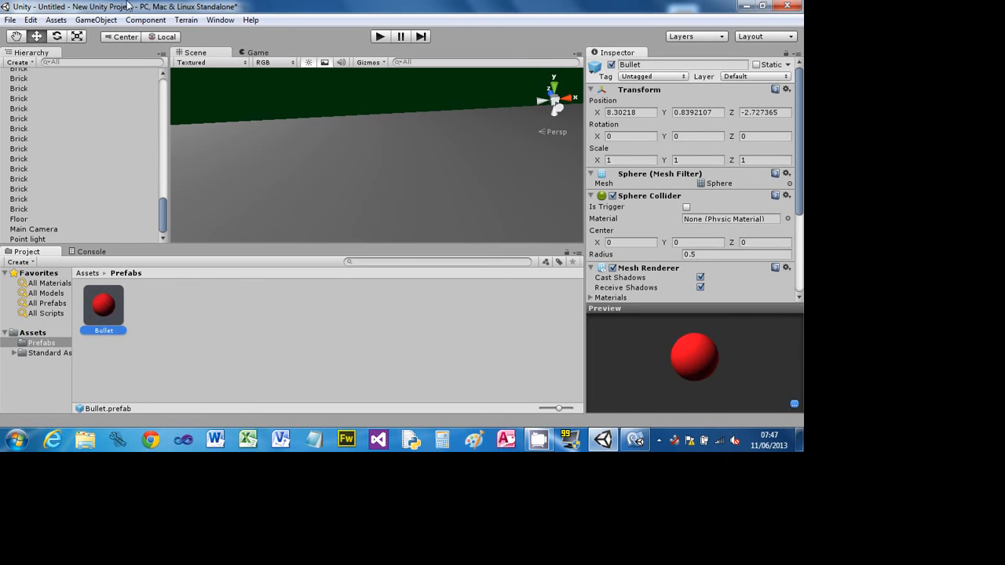
left_click(154, 21)
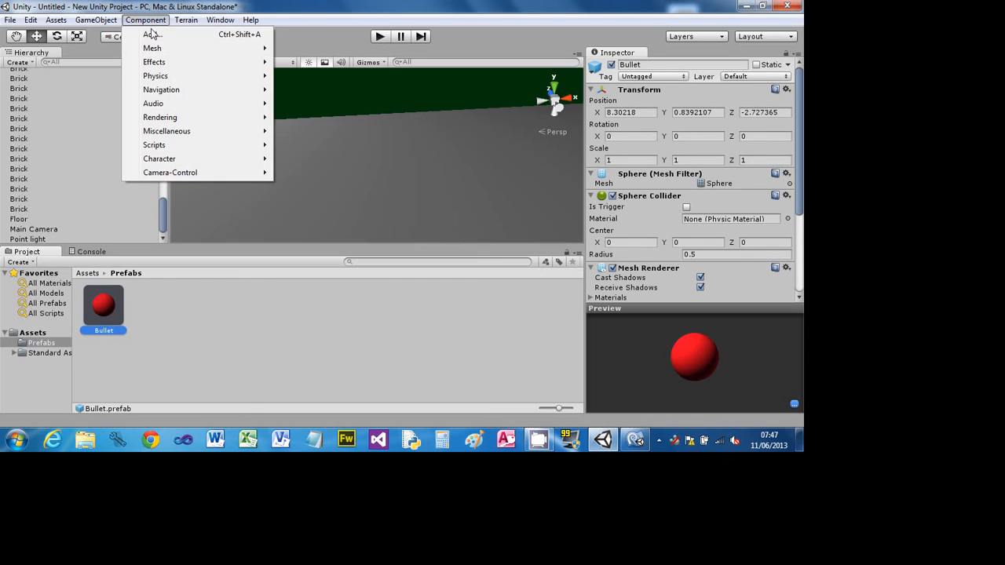
mouse_move(153, 79)
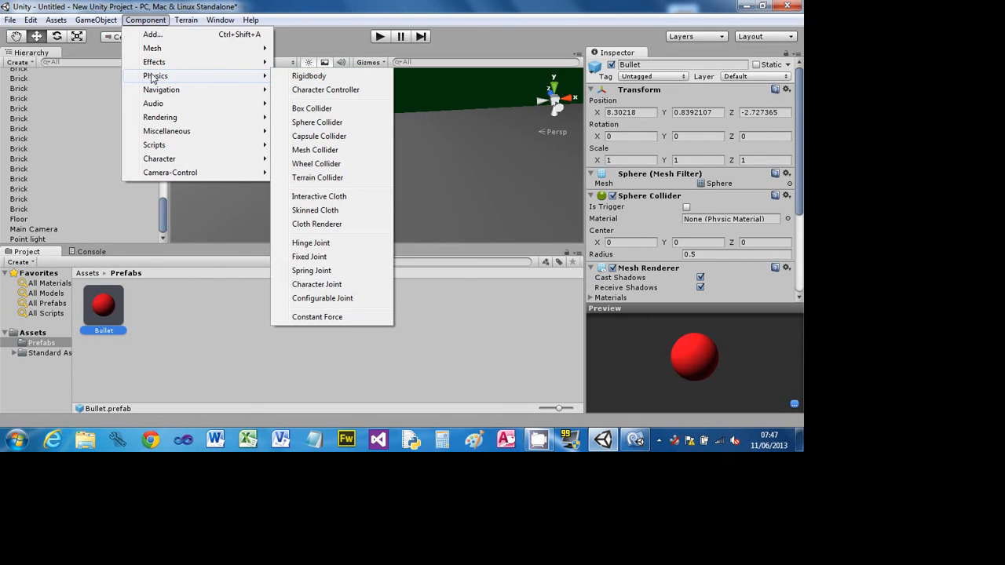
left_click(313, 79)
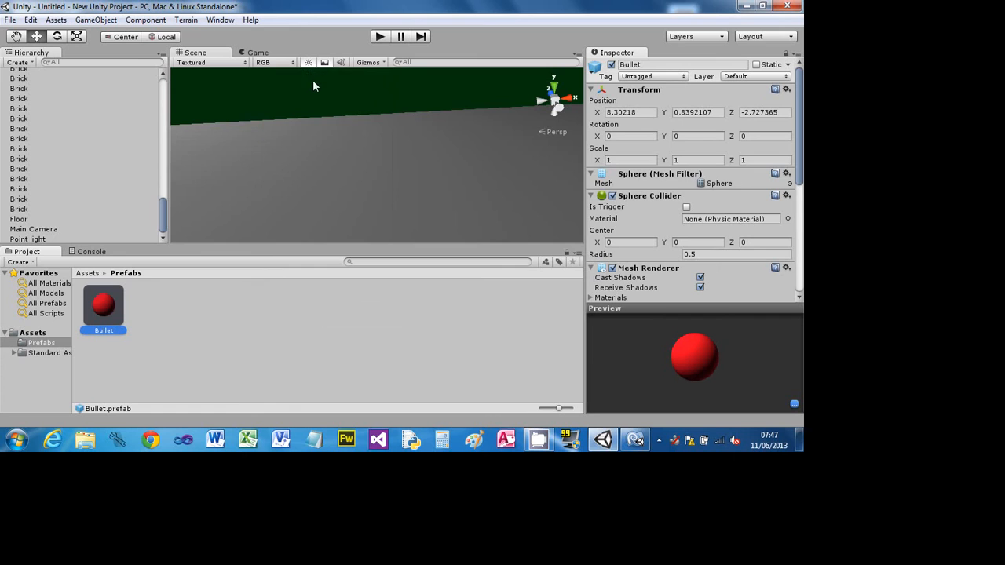
Examine the Bullet prefab's Rigidbody settings and the Main Camera's Camera Controller script fields.
left_click(123, 374)
left_click(111, 308)
left_click_drag(800, 177, 804, 270)
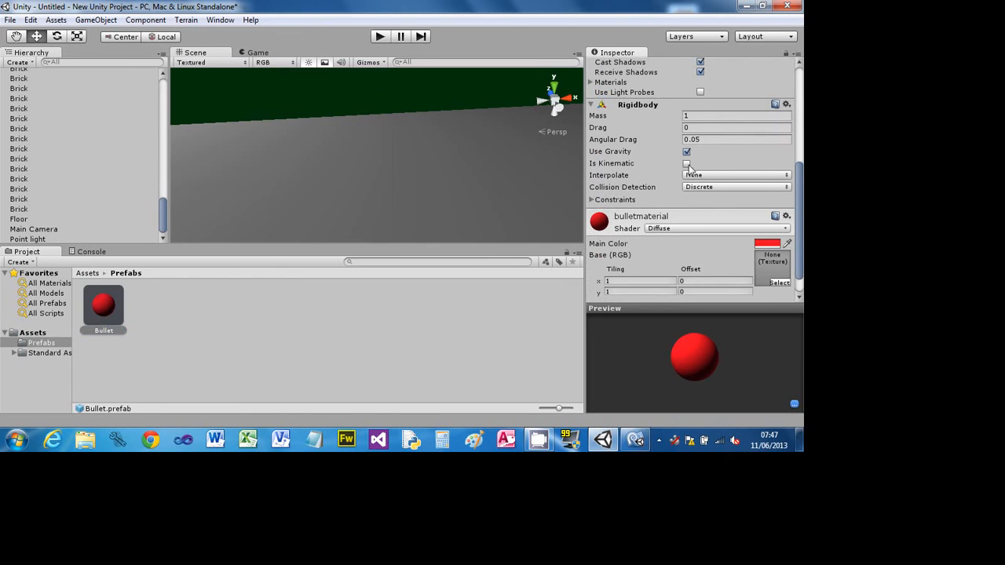
left_click(104, 306)
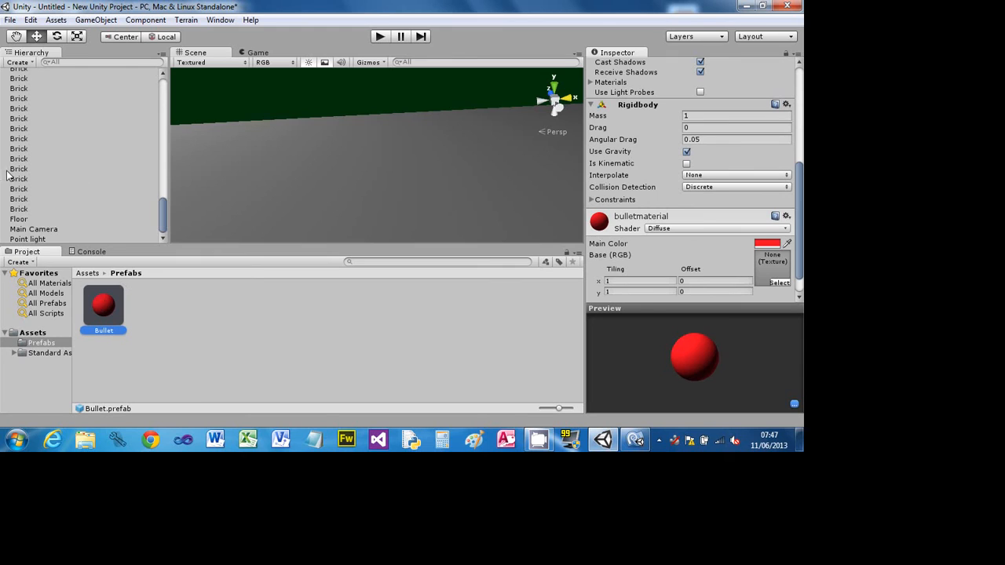
left_click(25, 229)
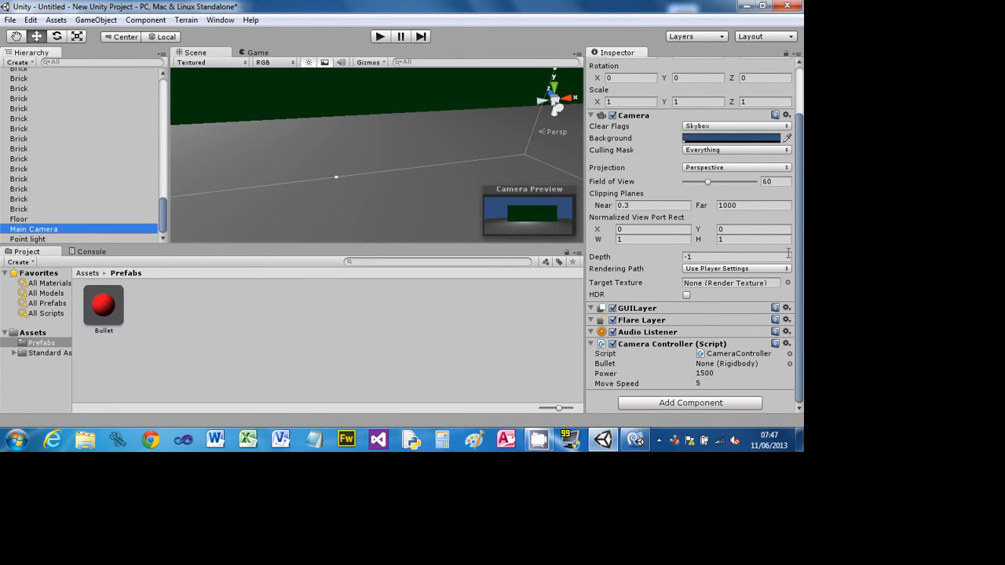
left_click(31, 239)
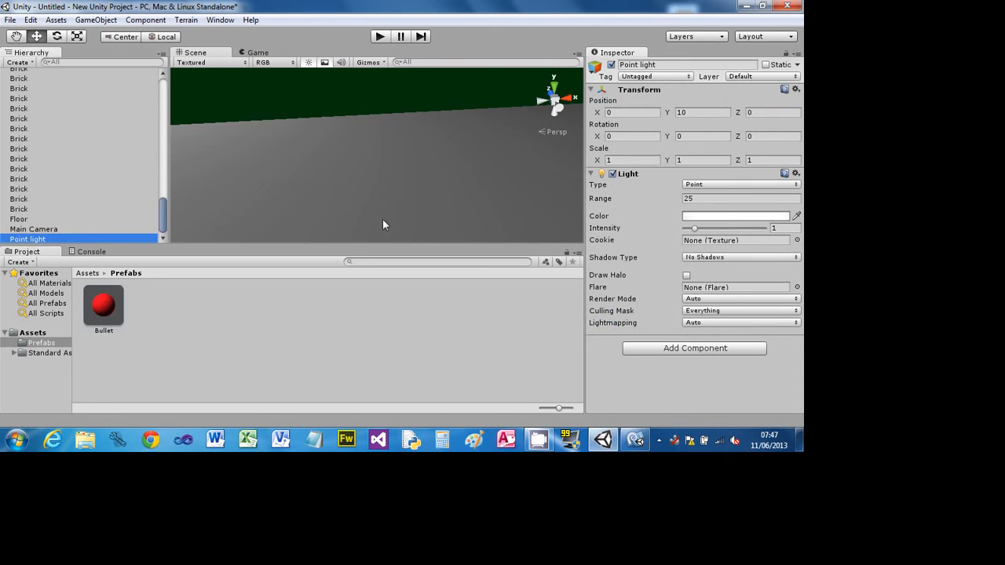
left_click(100, 302)
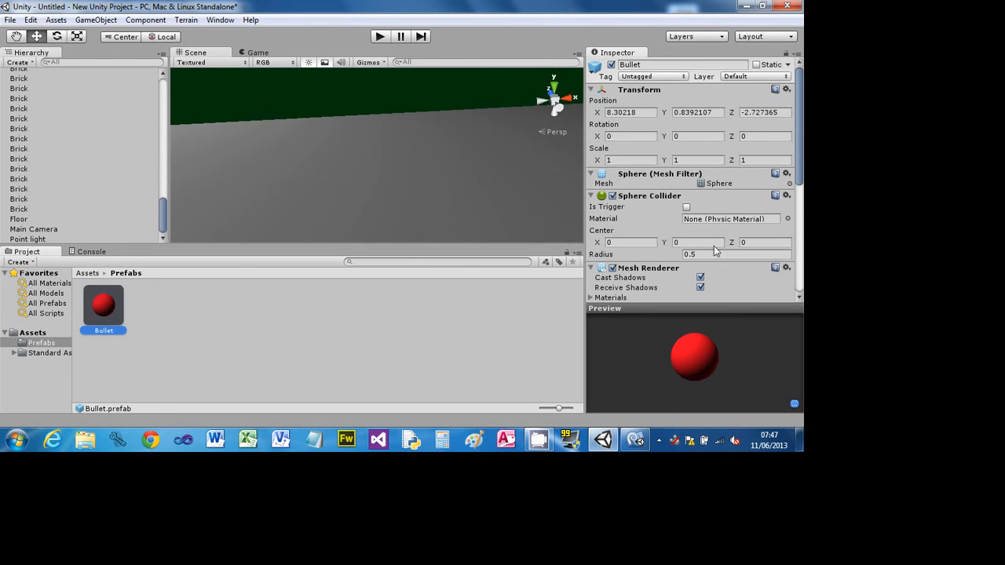
left_click_drag(800, 174, 725, 237)
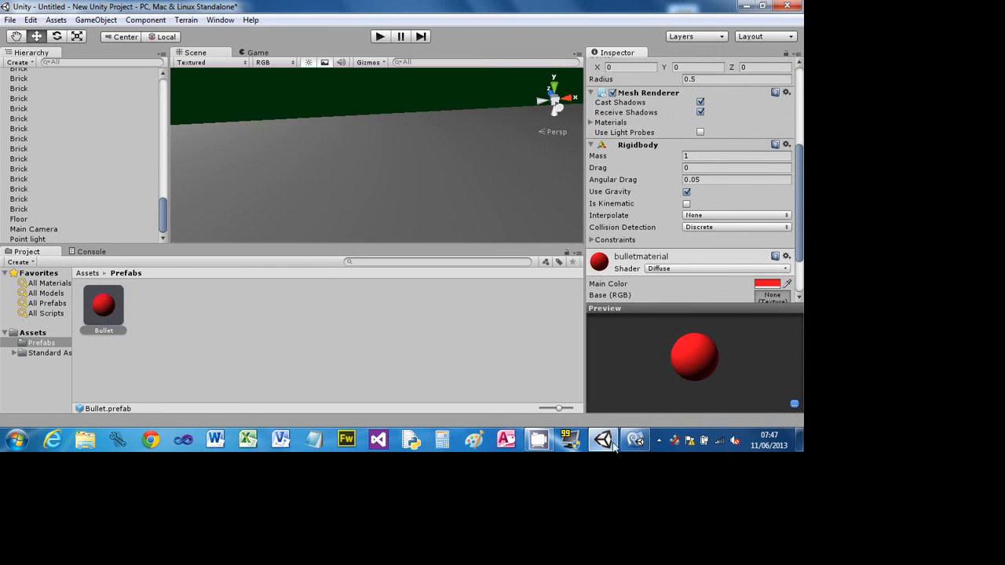
Switch to CameraController.cs in MonoDevelop and insert three new lines after the transform.Translate line in Update.
mouse_move(637, 441)
left_click(581, 389)
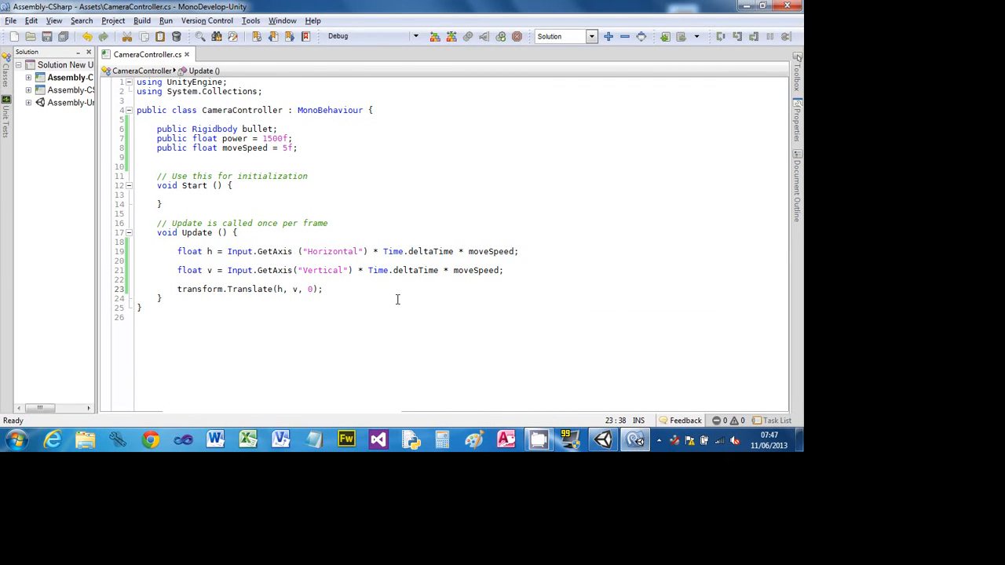
key("Return")
key("Return")
key("Return")
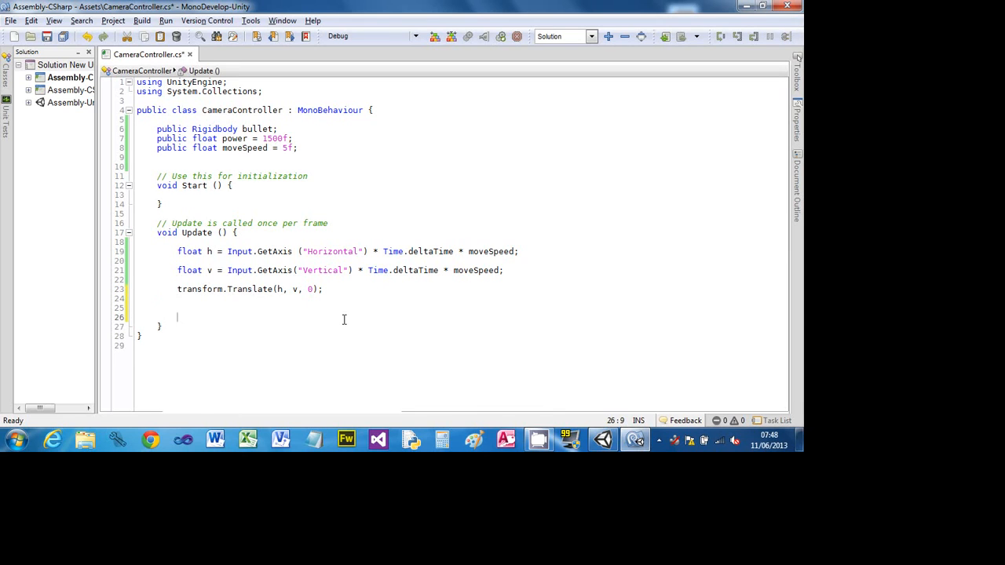
Write the condition if (Input.GetButtonUp ("Fire1")) below the transform.Translate line, followed by a new line.
type("if (")
type("Inpu")
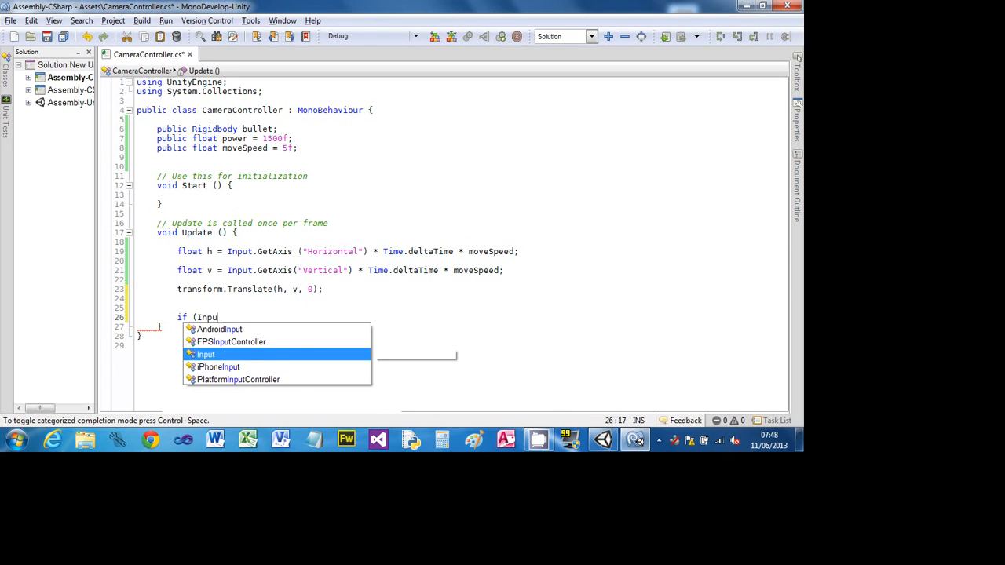
type("t.")
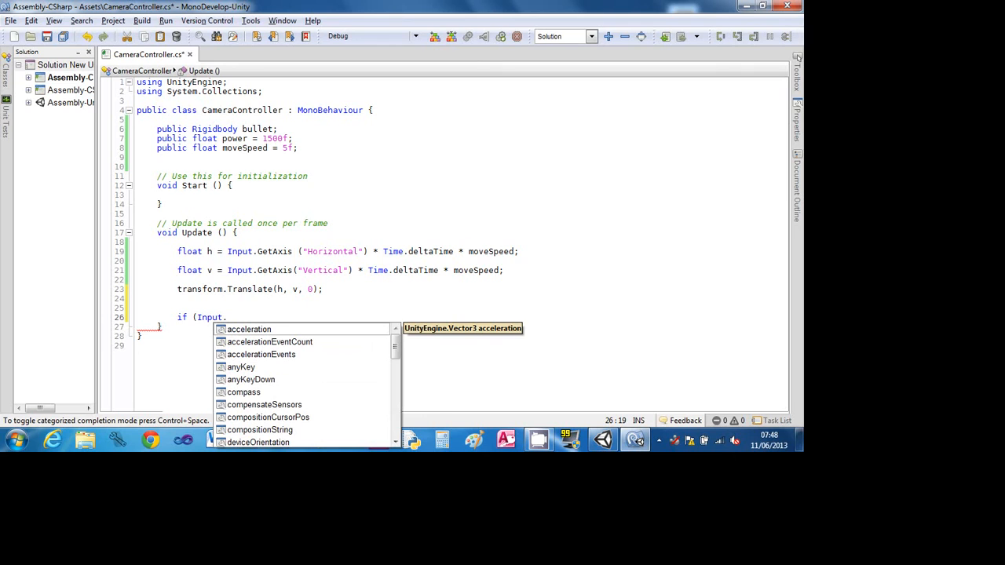
type("Get")
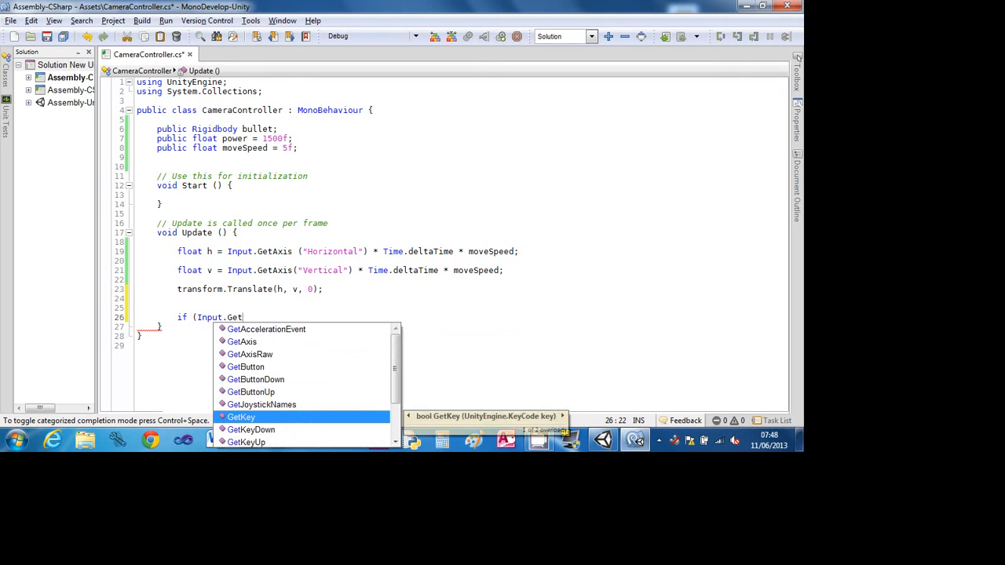
key("Up")
key("Up")
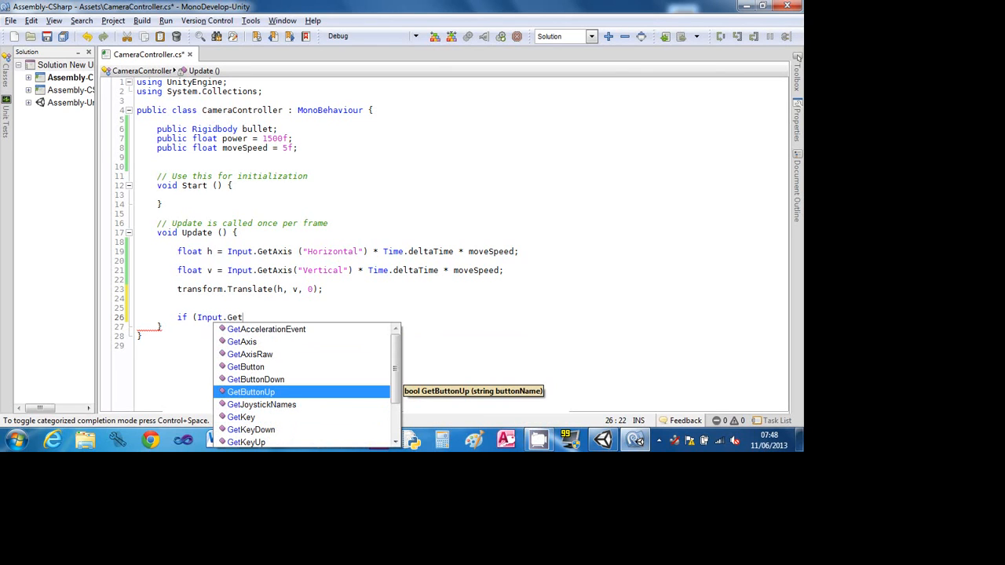
type("(")
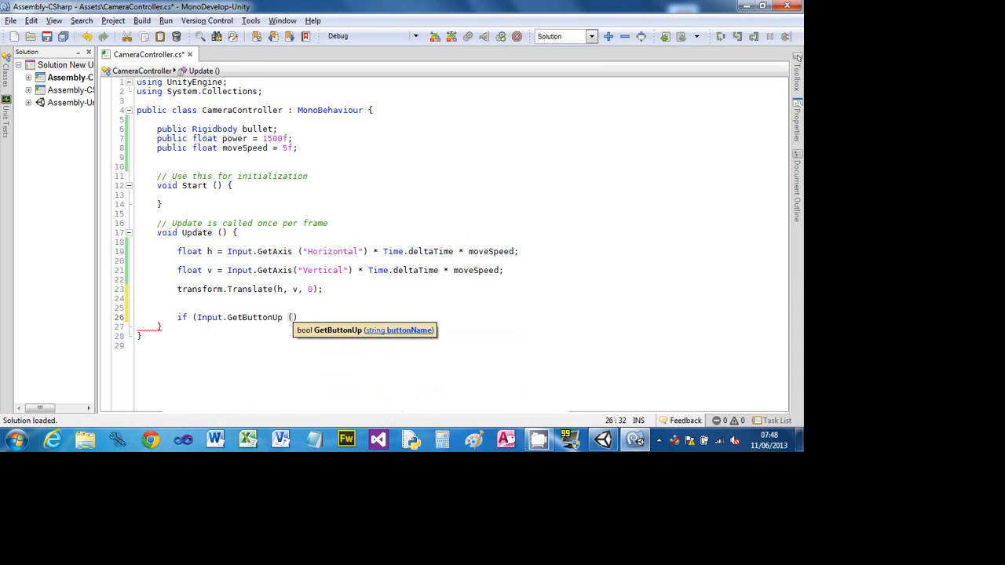
type("\"fire")
key("BackSpace")
key("BackSpace")
key("BackSpace")
key("BackSpace")
type("Fire1\")")
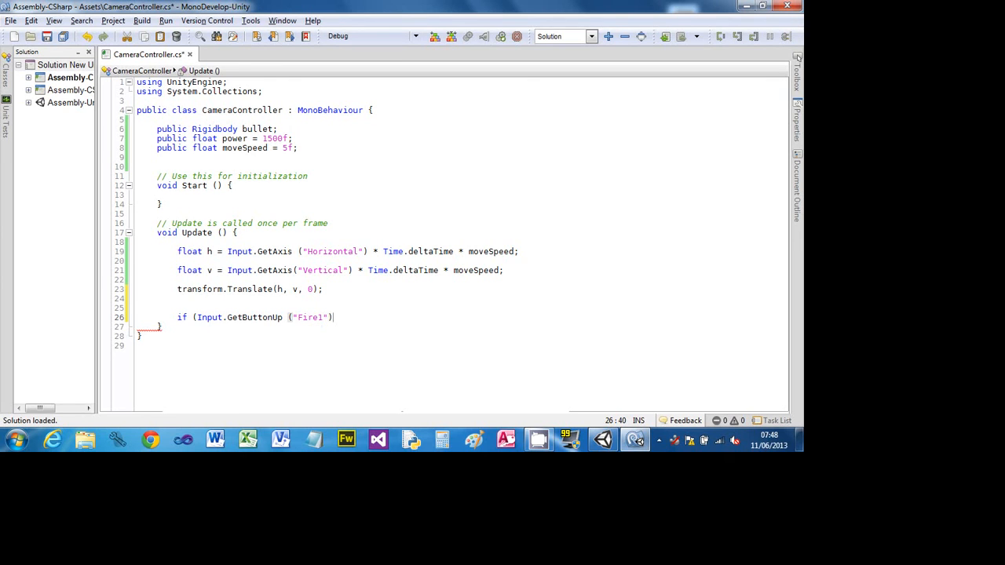
type(")")
key("Return")
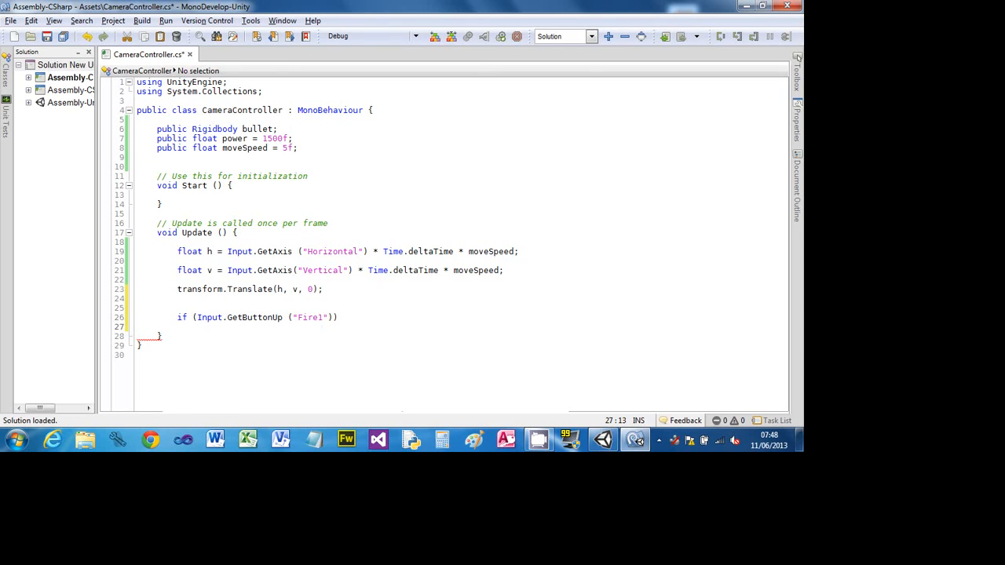
Add opening and closing braces under the Fire1 condition with an empty line between them.
type("{")
key("Return")
type("}")
key("Up")
key("Return")
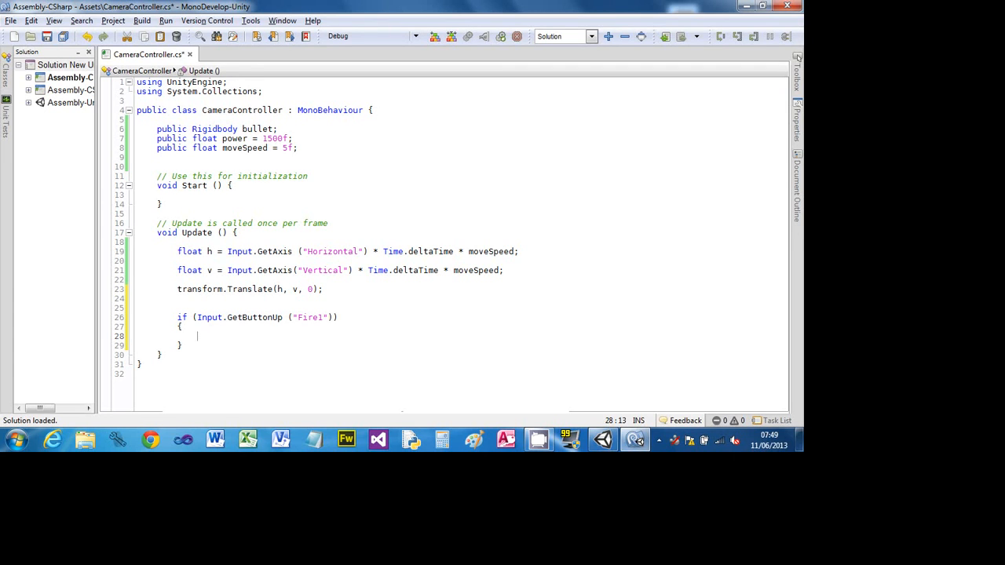
Inside the Fire1 block, begin a variable declaration reading Rigidbody instance =.
type("Rig")
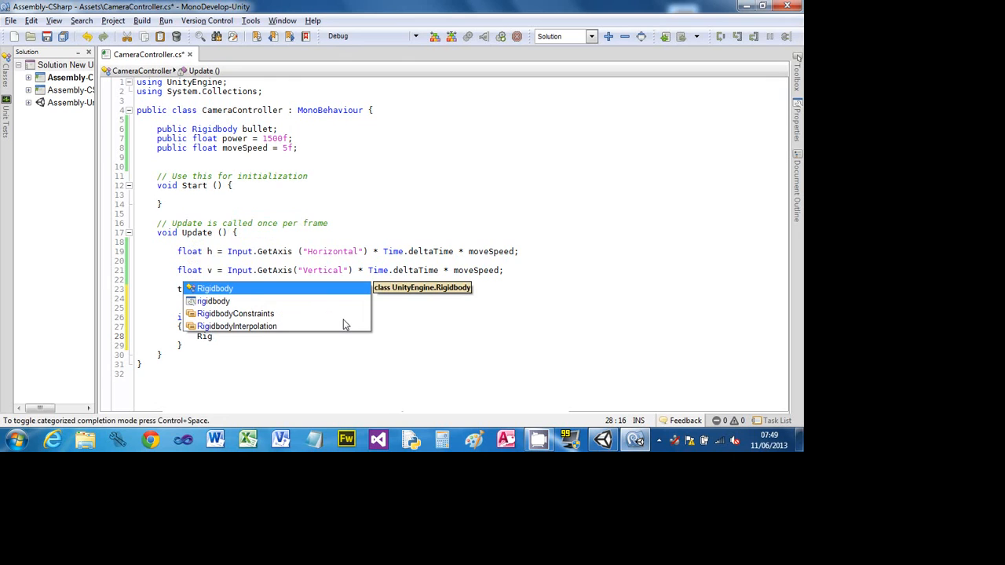
type("idbody instance =")
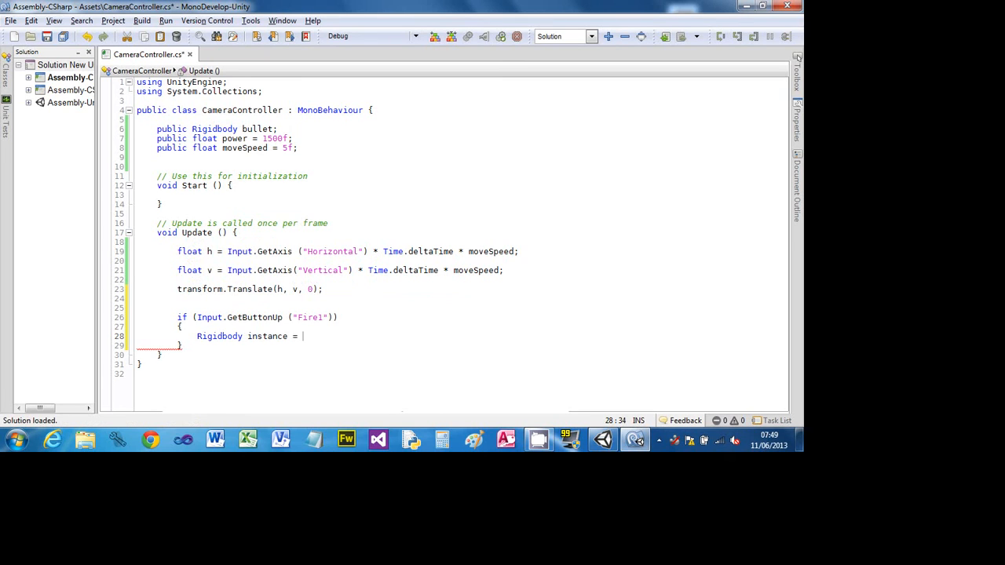
key("BackSpace")
key("BackSpace")
key("BackSpace")
key("BackSpace")
type("ce = Inst")
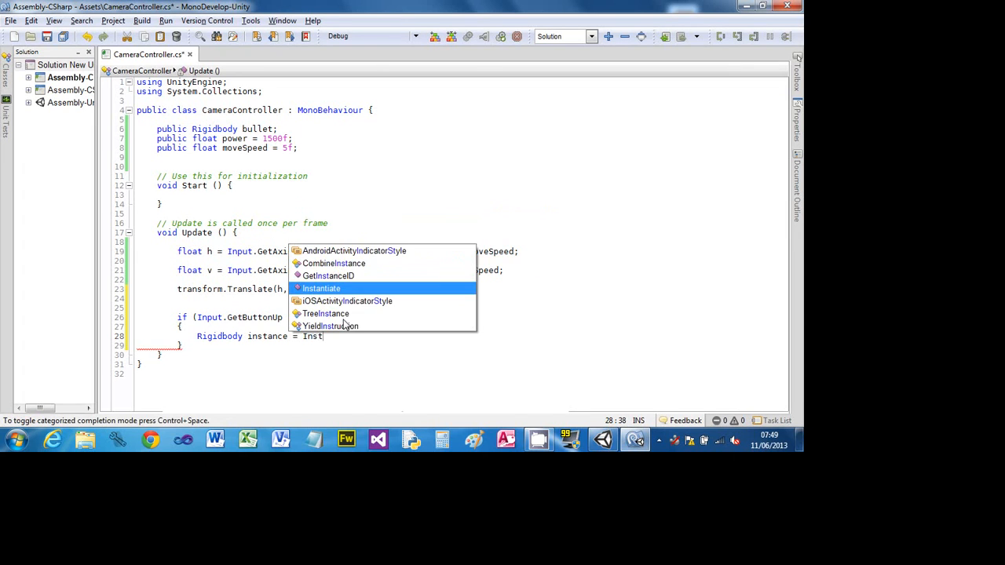
key("Return")
key("BackSpace")
key("BackSpace")
key("BackSpace")
key("BackSpace")
key("BackSpace")
key("BackSpace")
key("BackSpace")
key("BackSpace")
key("BackSpace")
key("BackSpace")
key("BackSpace")
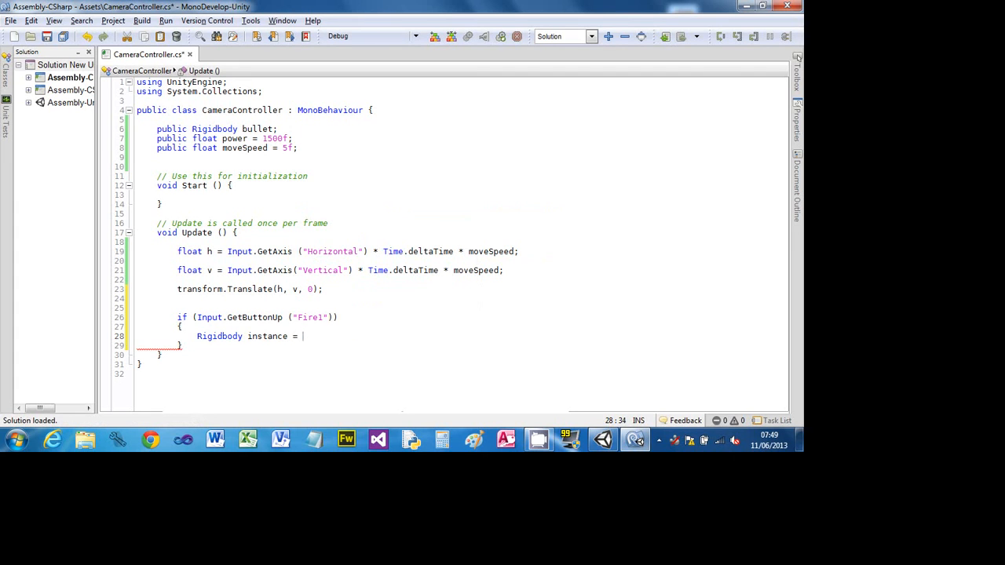
Continue the instance declaration with an Instantiate call that takes bullet as its first argument, followed by a comma.
type("Inst")
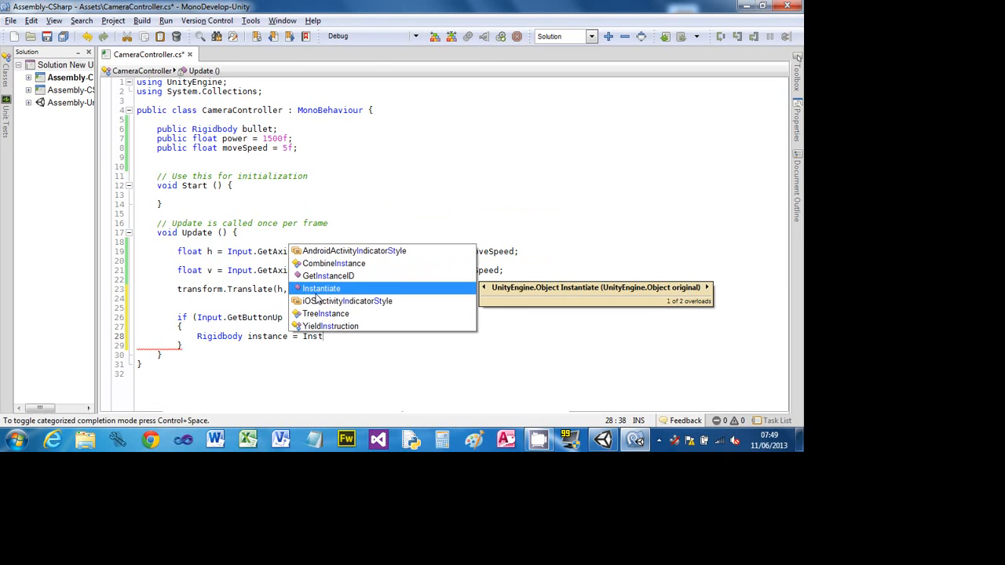
double_click(316, 294)
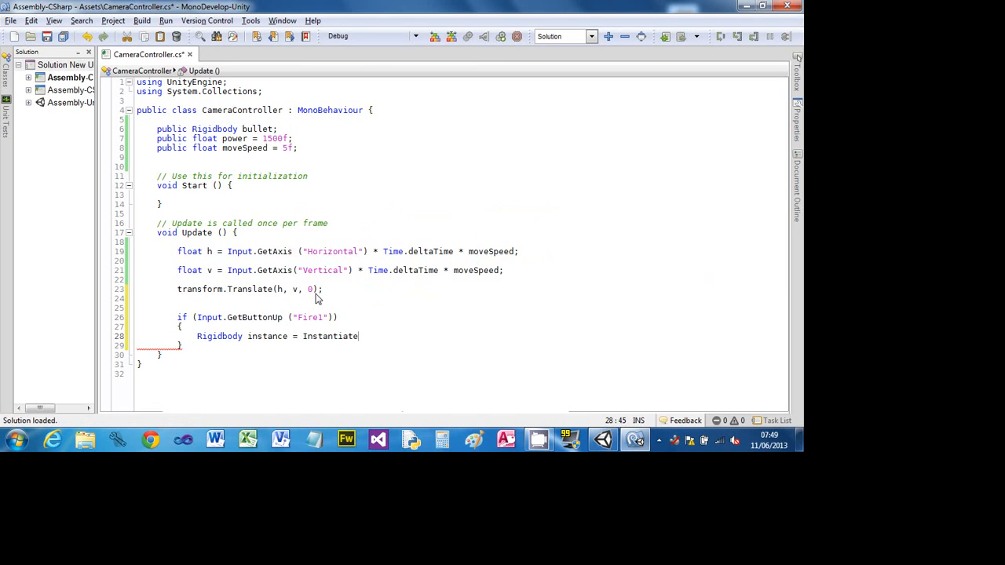
type("(")
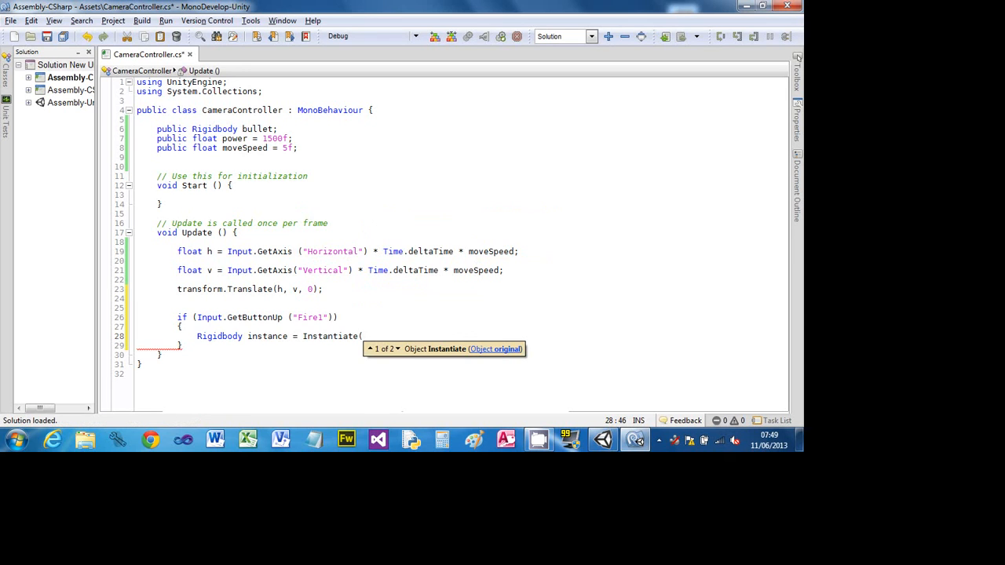
type("bu")
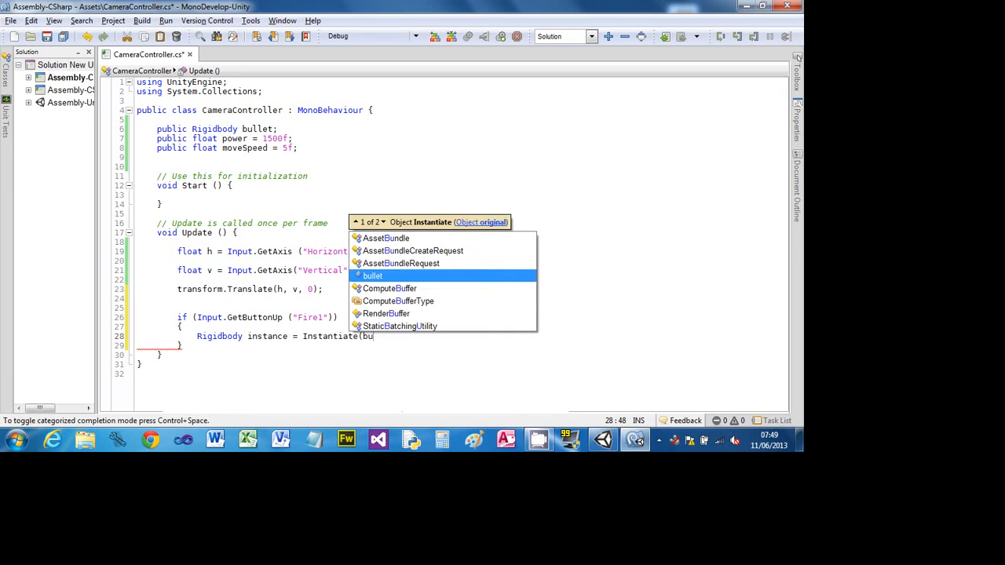
type("llet,")
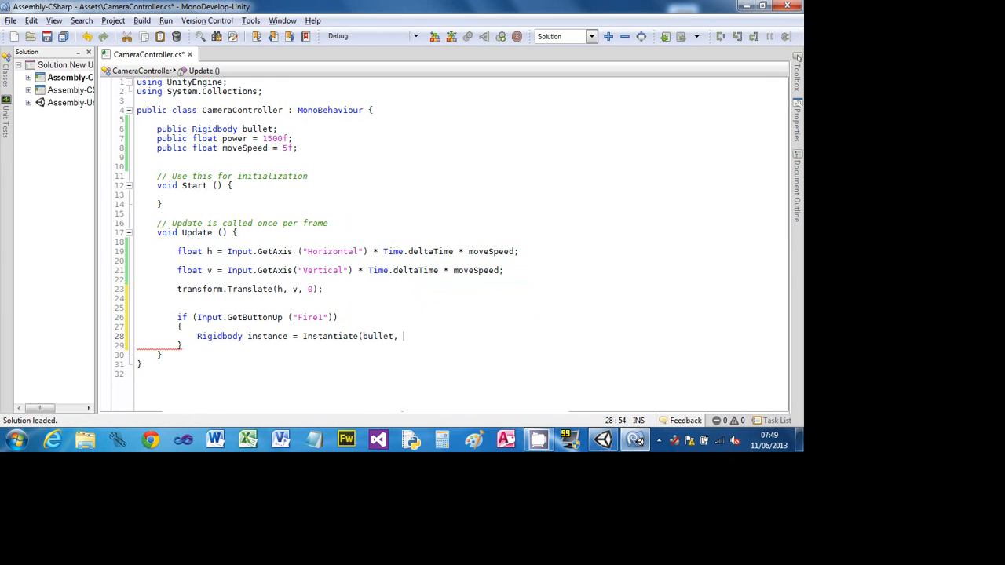
Add transform.position as the second argument of the Instantiate call.
type(" tran")
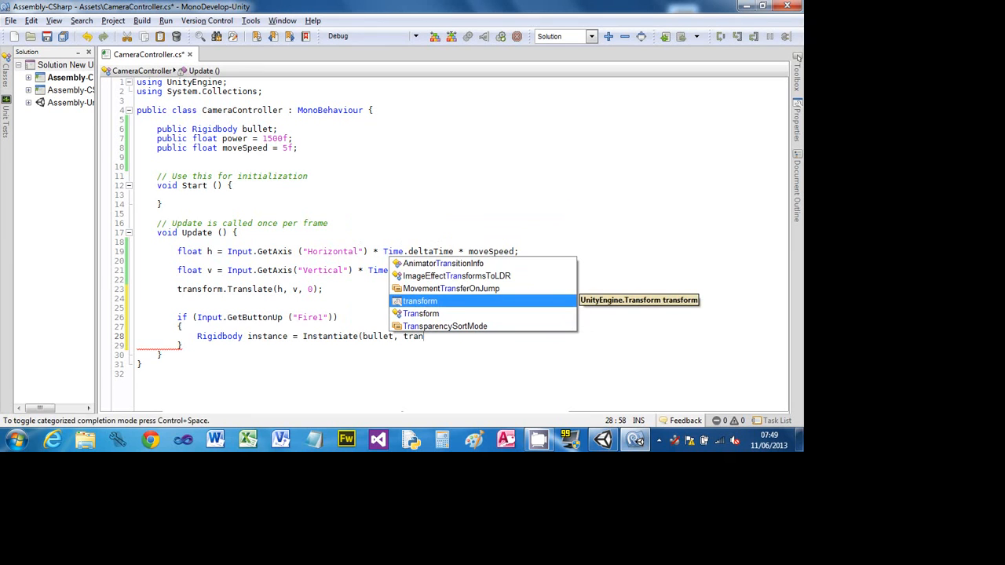
key("Return")
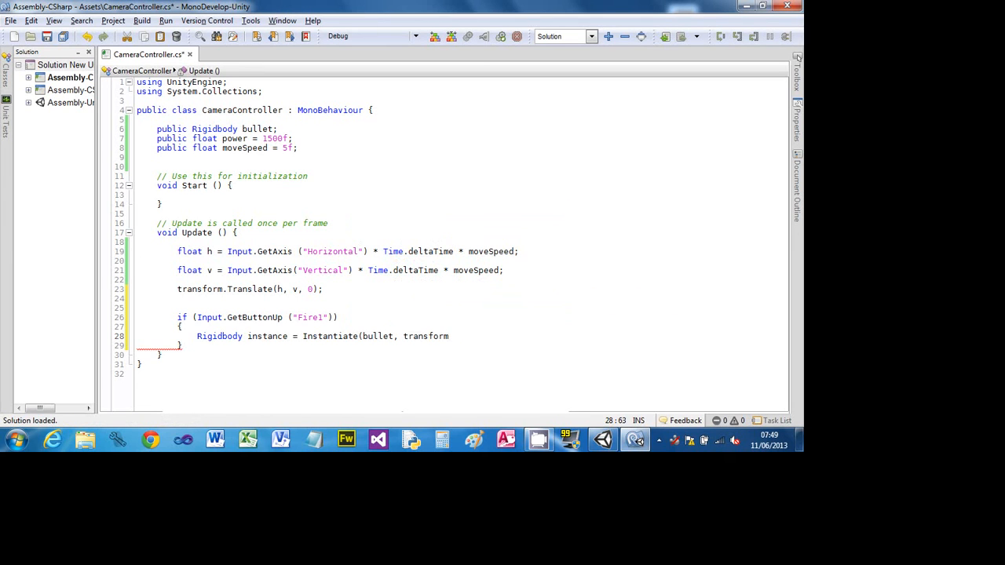
type(".p")
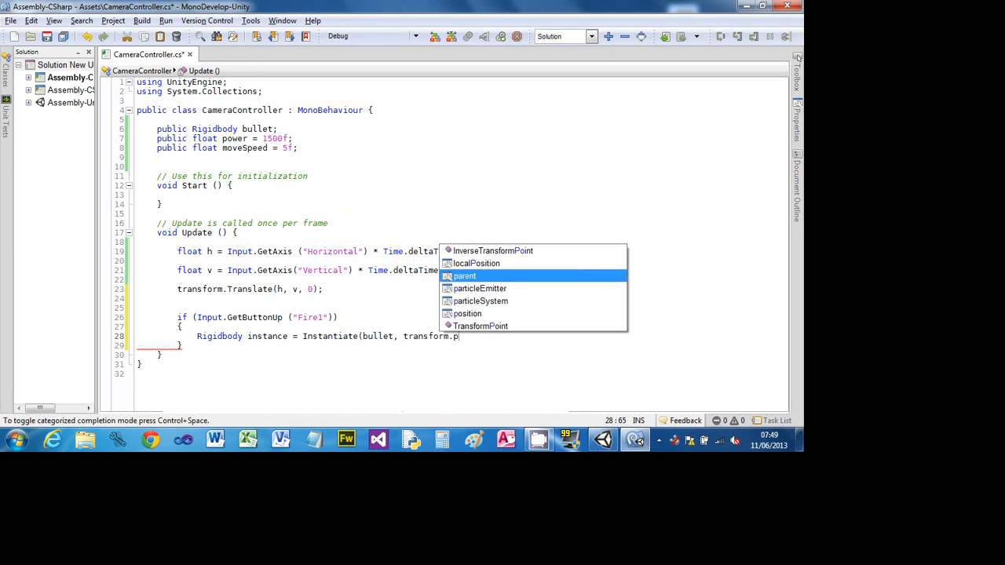
type("ostion")
key("BackSpace")
key("BackSpace")
key("BackSpace")
key("BackSpace")
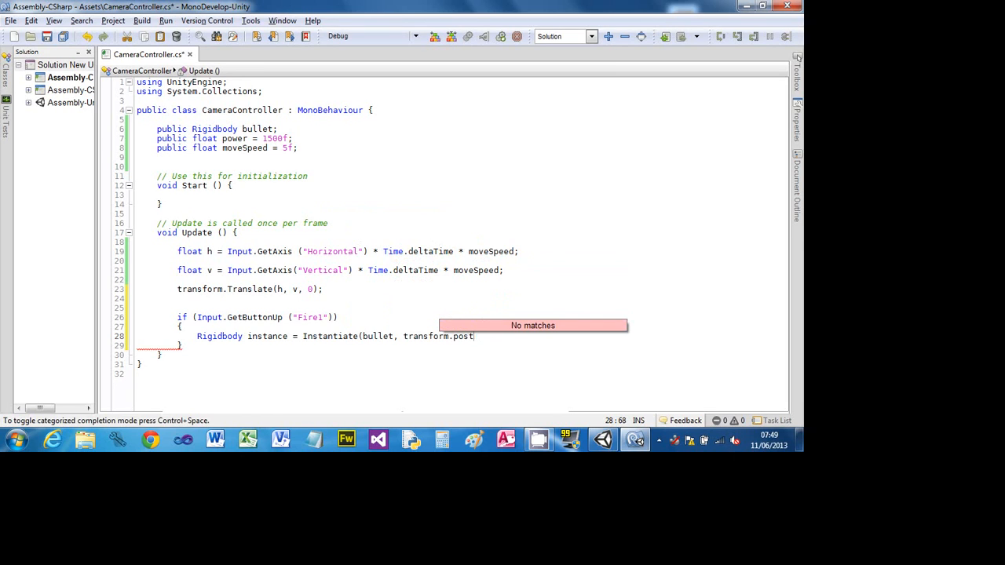
key("Return")
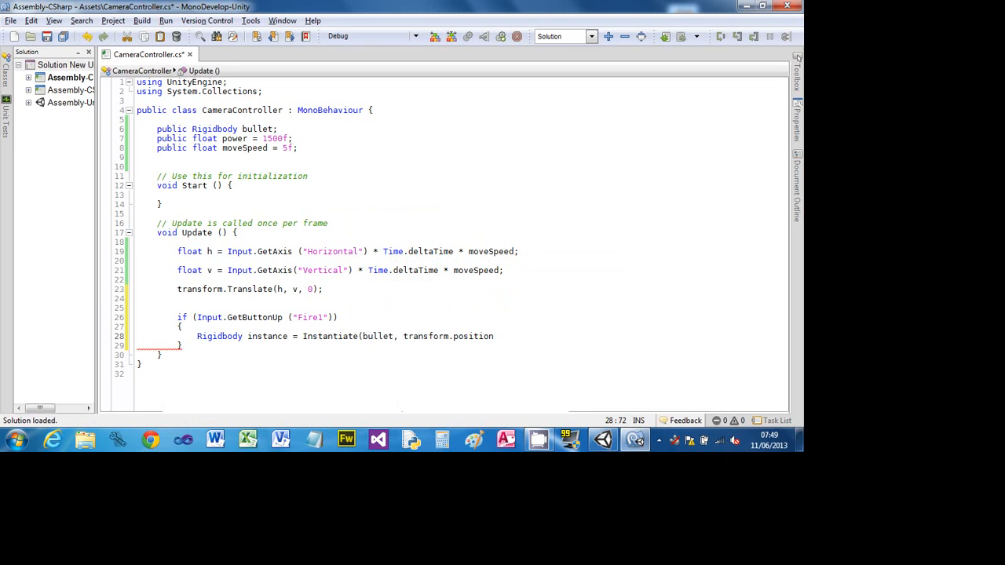
Add transform.rotation as the third Instantiate argument, finish the statement with ) as Rigidbody; and start a new line.
type(", tran")
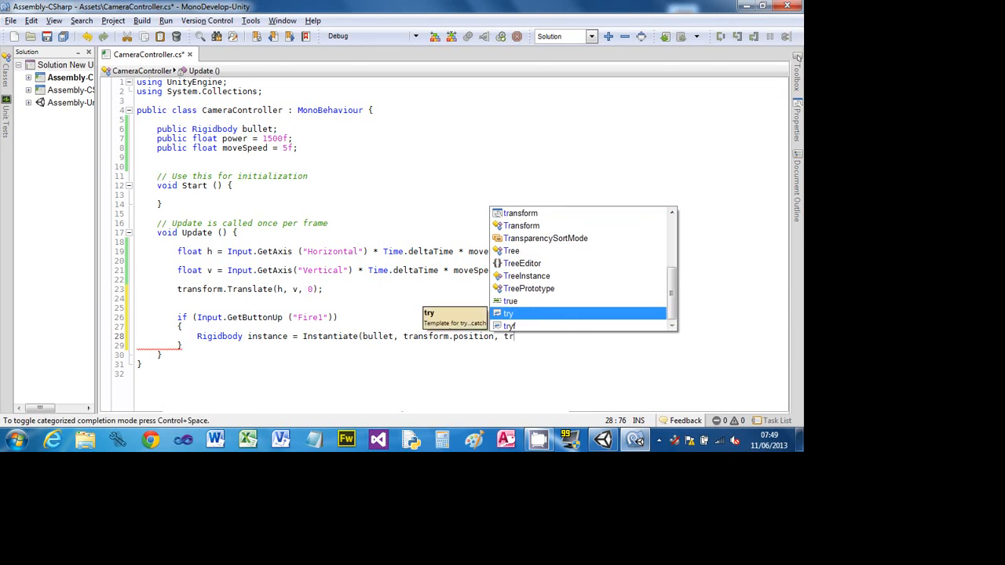
key("Return")
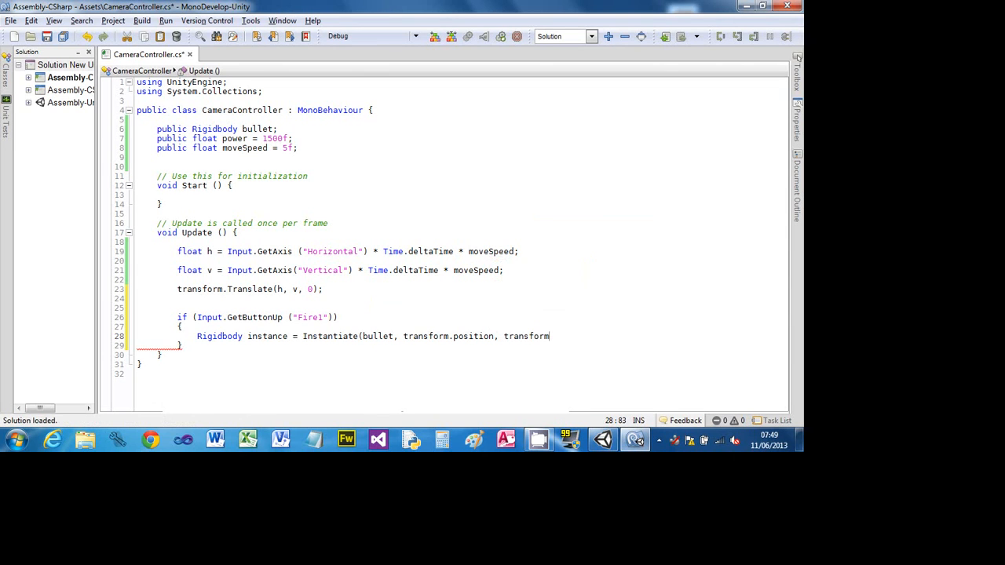
type(".rot")
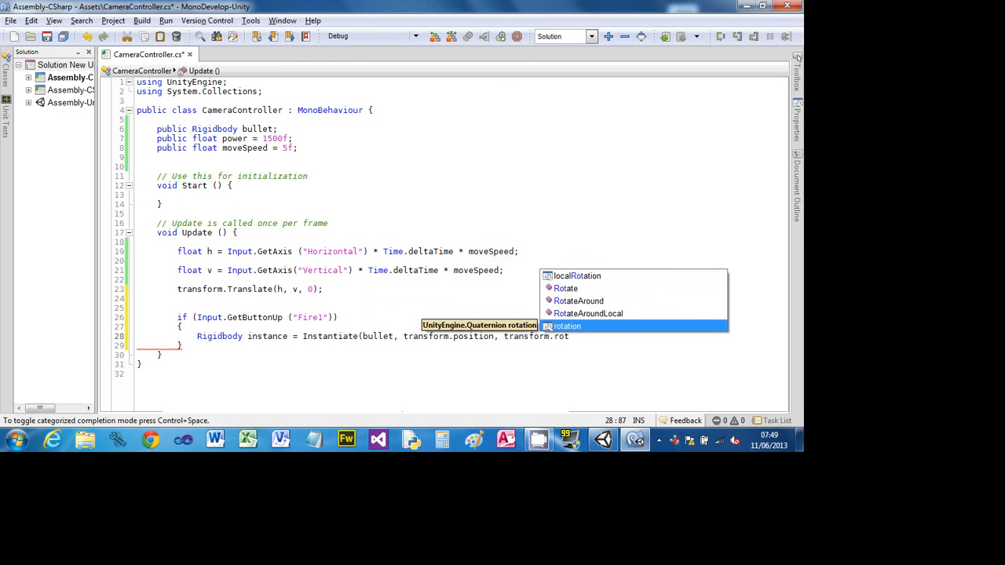
key("Return")
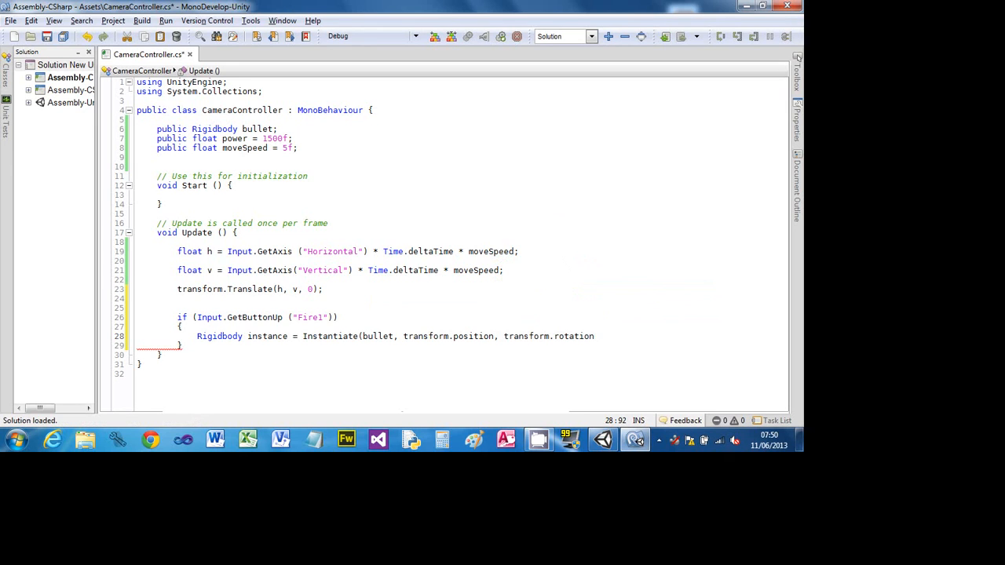
type(") as ")
type("Rigidbody")
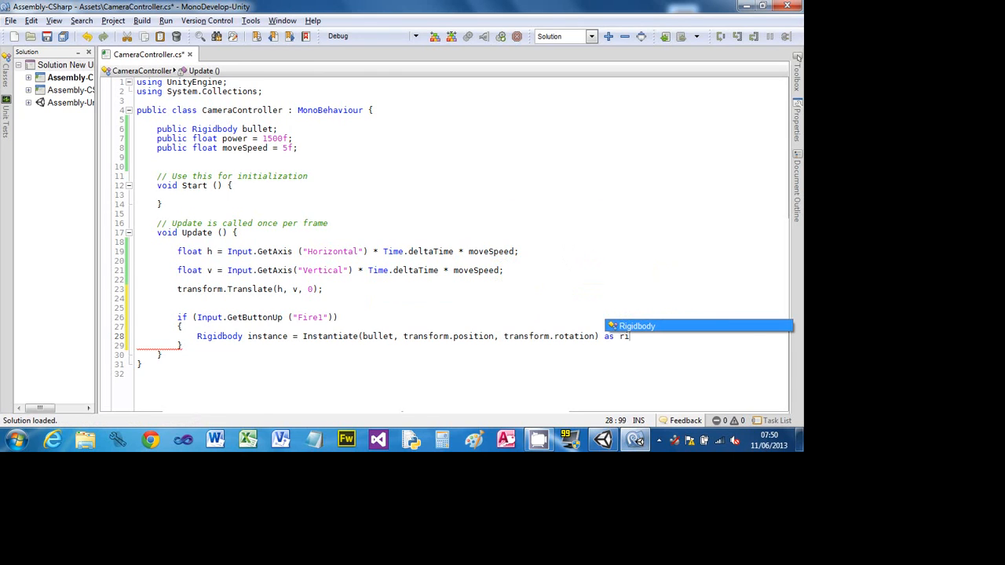
type(";")
key("Return")
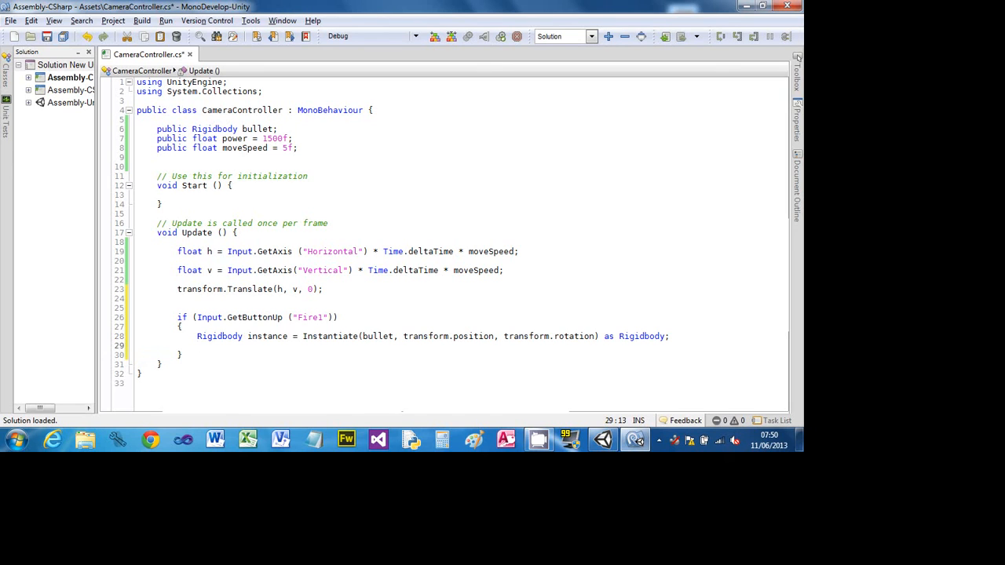
Below the Instantiate line, begin a variable declaration reading Vector3 force =.
type("Vector")
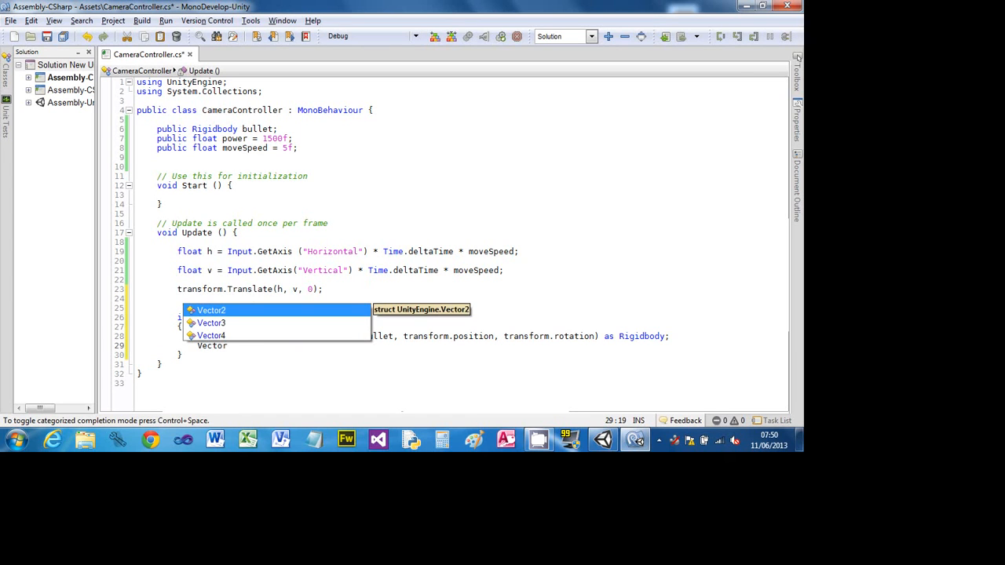
key("Down")
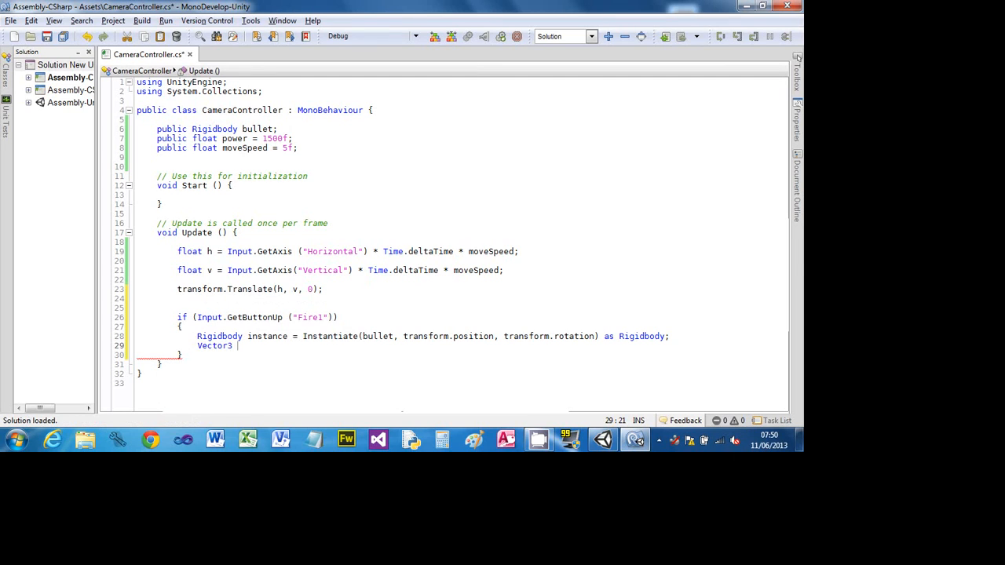
type("force")
type(" tra")
key("BackSpace")
key("BackSpace")
key("BackSpace")
type("= ")
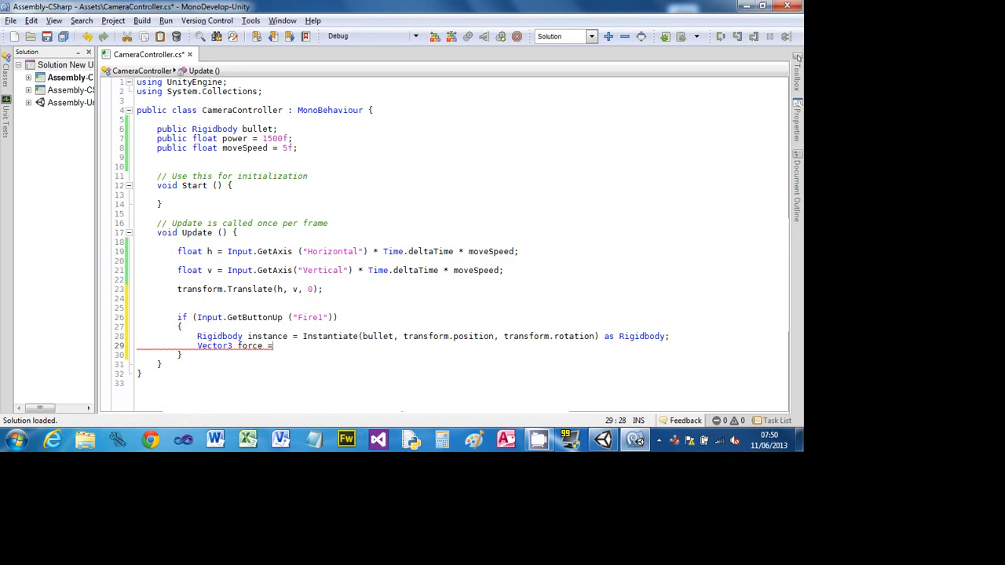
Assign the transform.TransformDirection method to the force variable, leaving its argument list unopened.
type("tran")
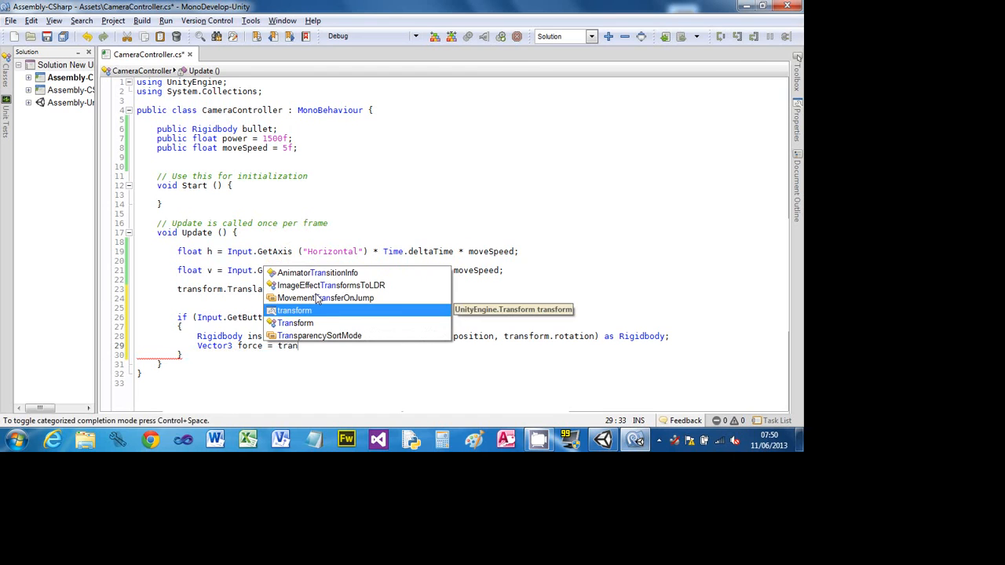
key("Return")
type(".")
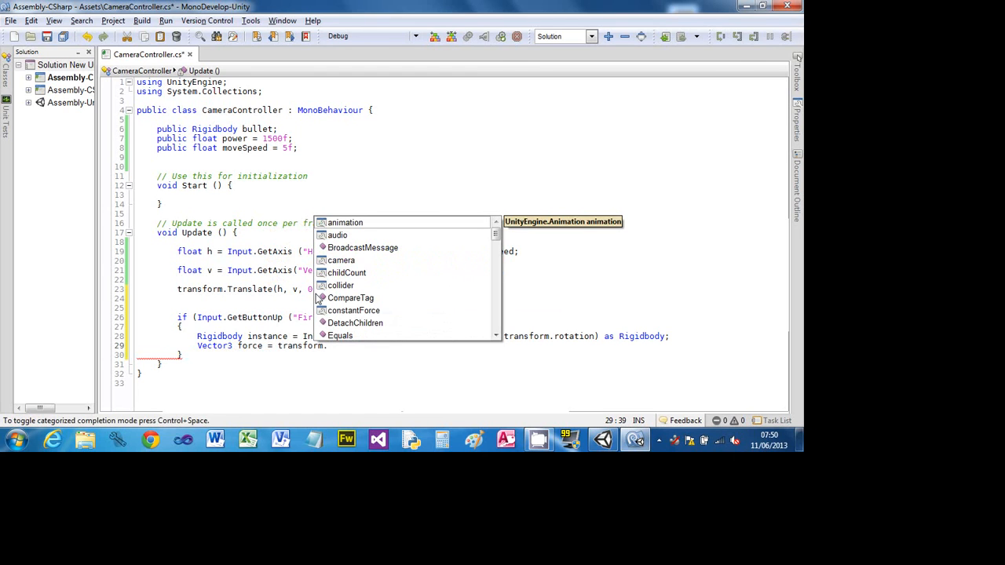
type("tr")
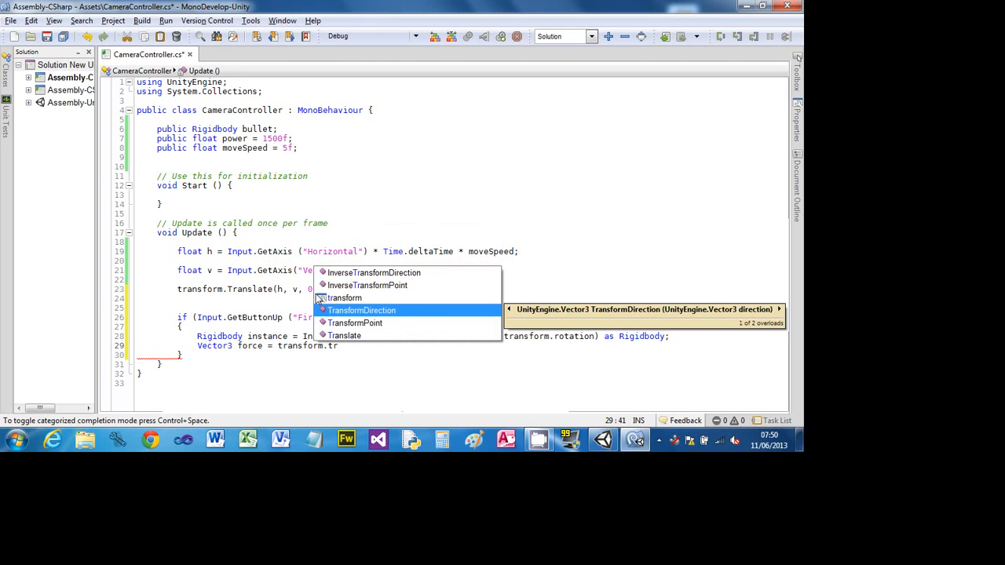
key("Return")
Pass Vector3.forward to TransformDirection, close the statement with a semicolon and start a new line.
type("(Vec")
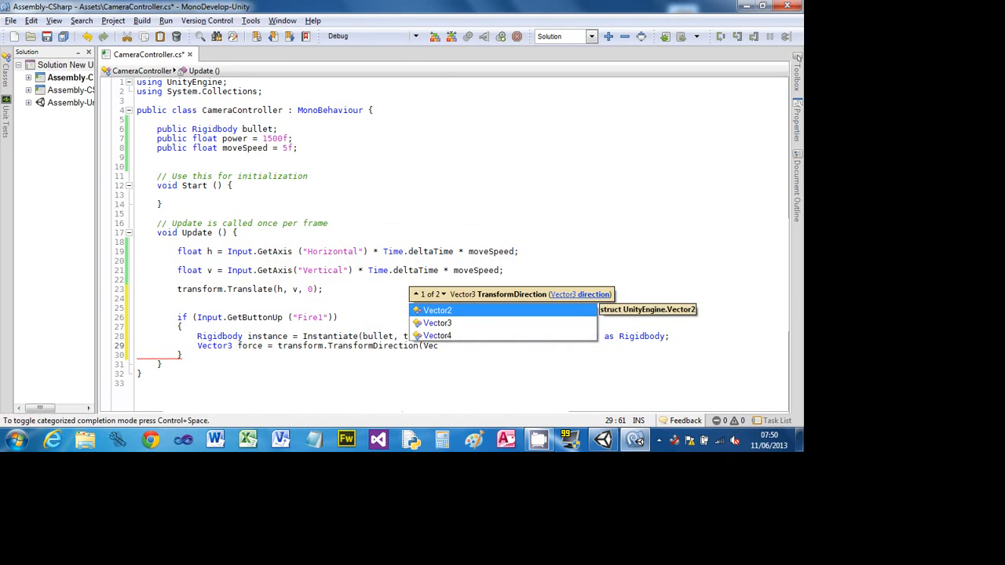
key("Down")
key("Return")
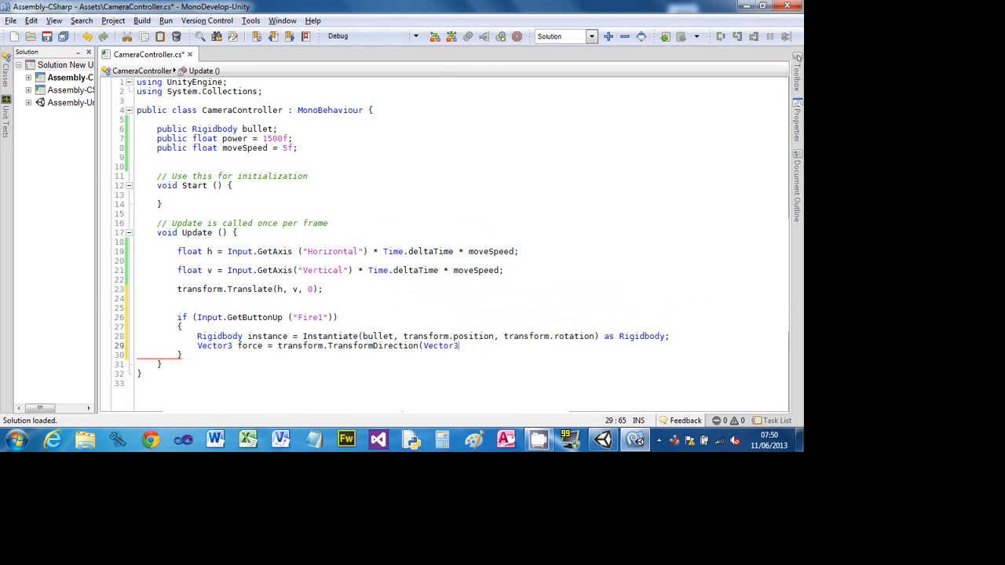
type(".f")
key("Return")
type(")")
type(";")
key("Return")
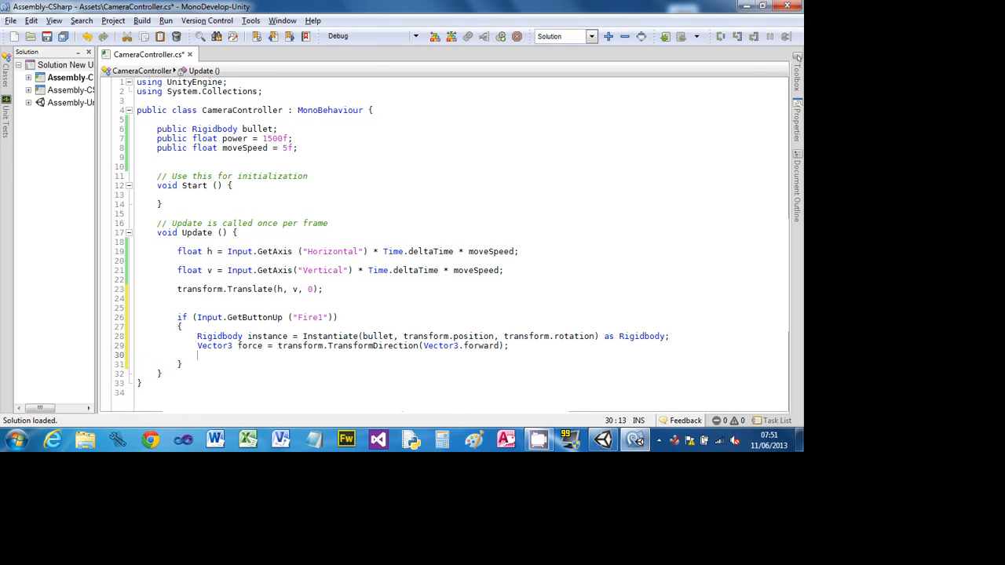
Leave an empty line below the force declaration and begin the call instance.AddForce( on the following line.
key("Return")
type("inst")
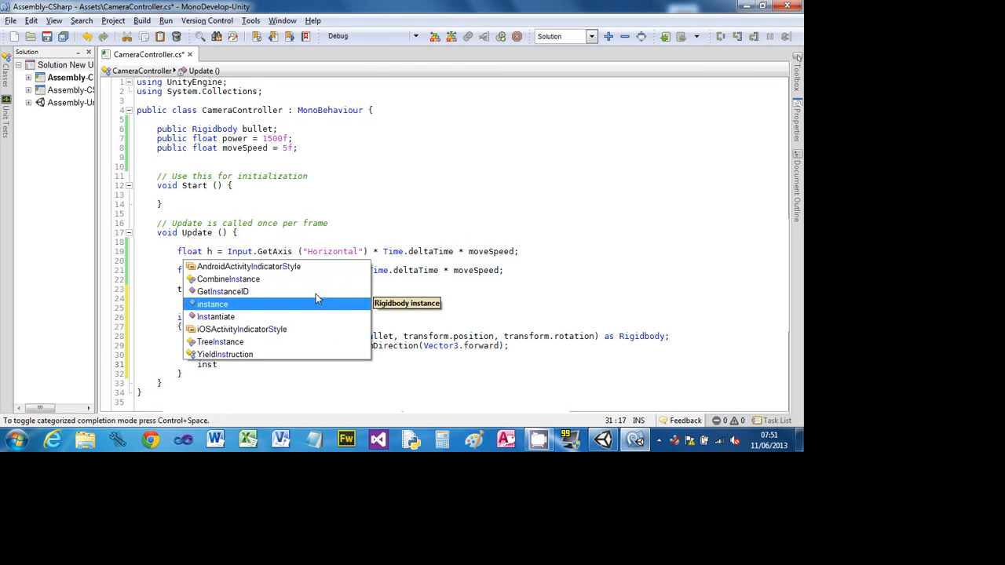
key("Return")
type(".")
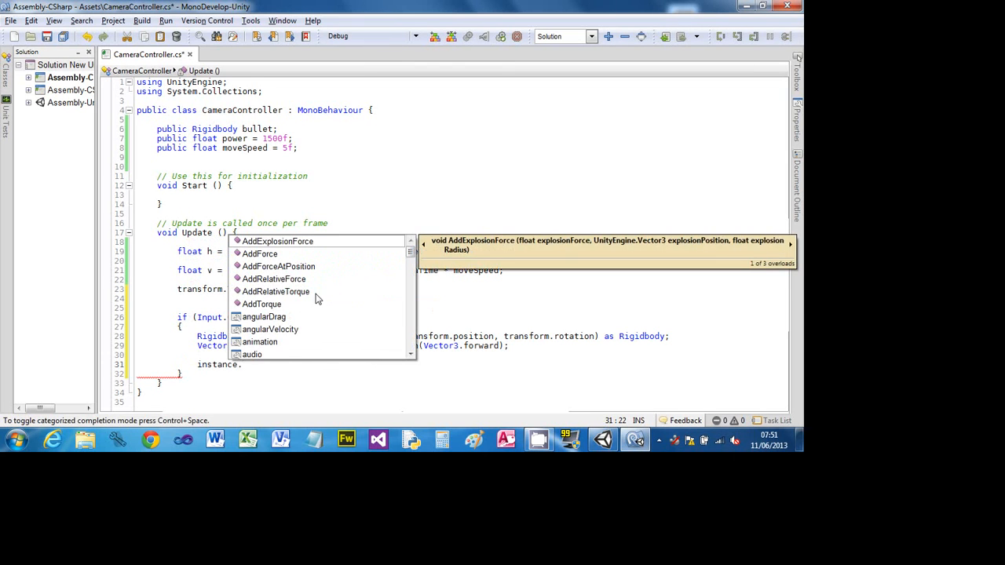
type("ad")
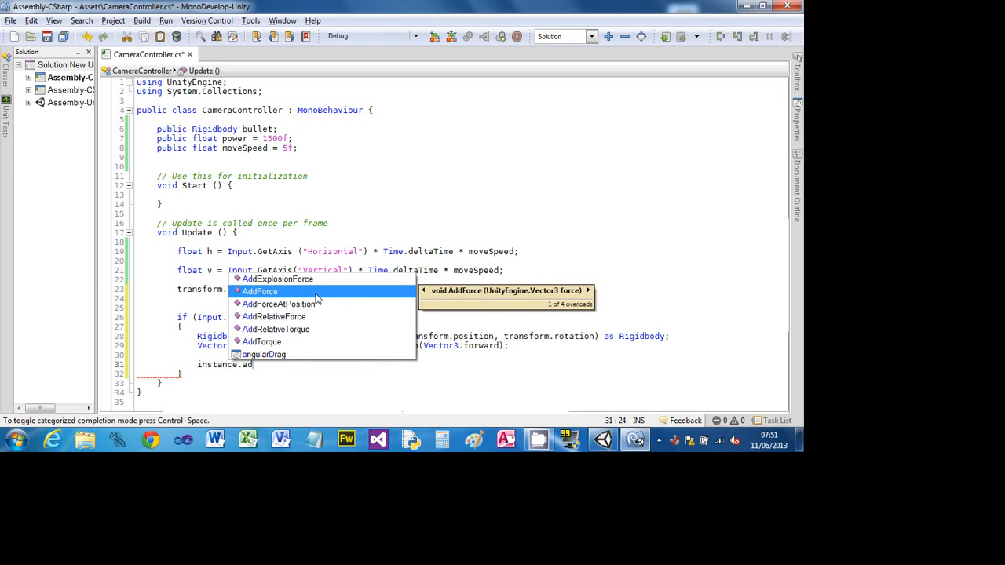
key("Return")
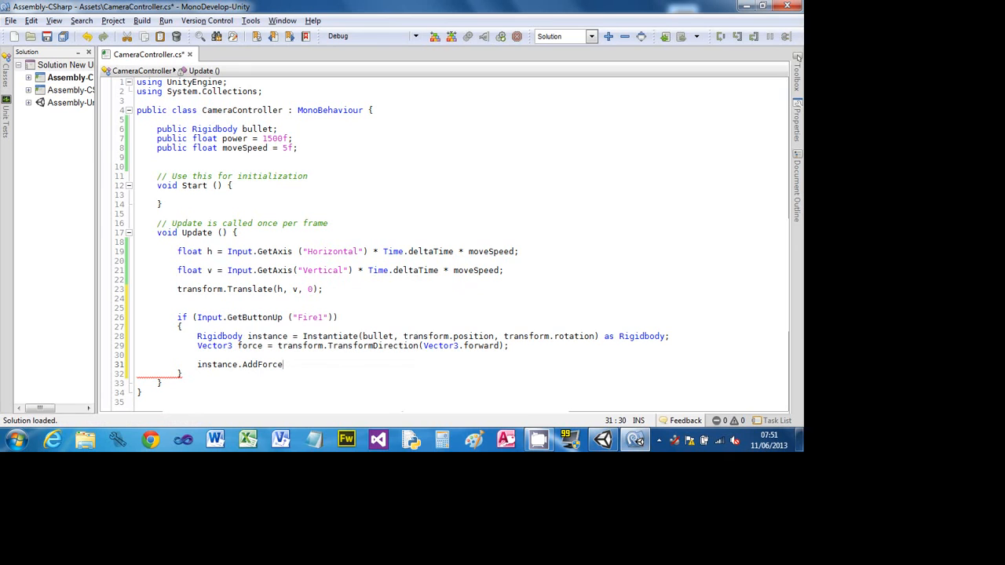
type("(")
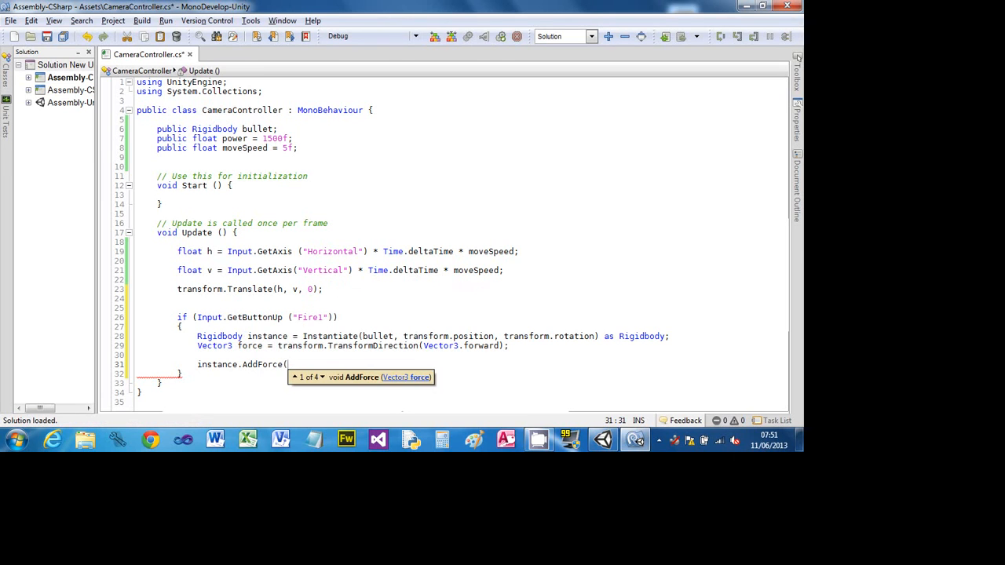
Complete the AddForce call with the argument force * power and a closing semicolon, and save the script.
type("fwd")
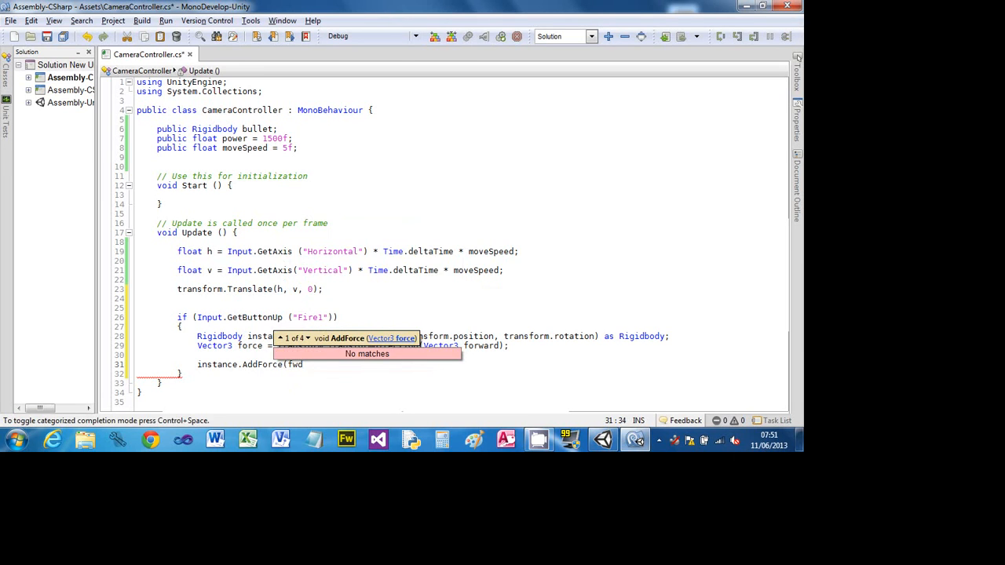
key("BackSpace")
key("BackSpace")
type("orce")
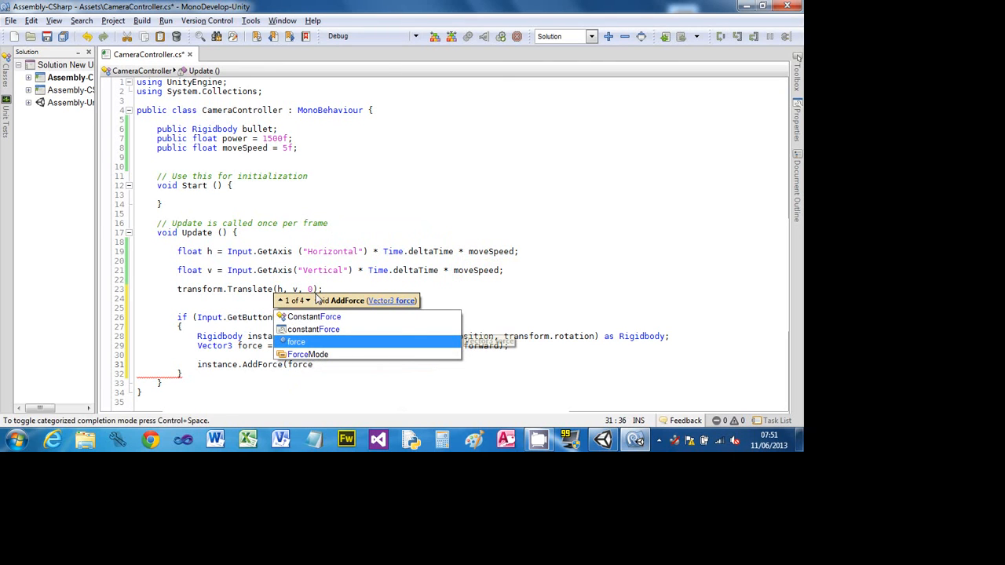
type(" * po")
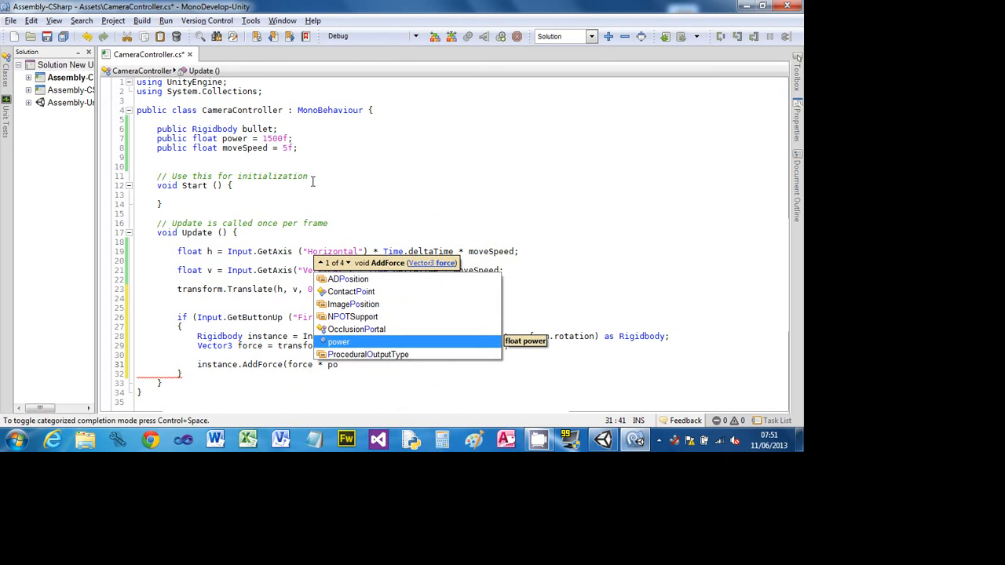
key("Return")
type(")")
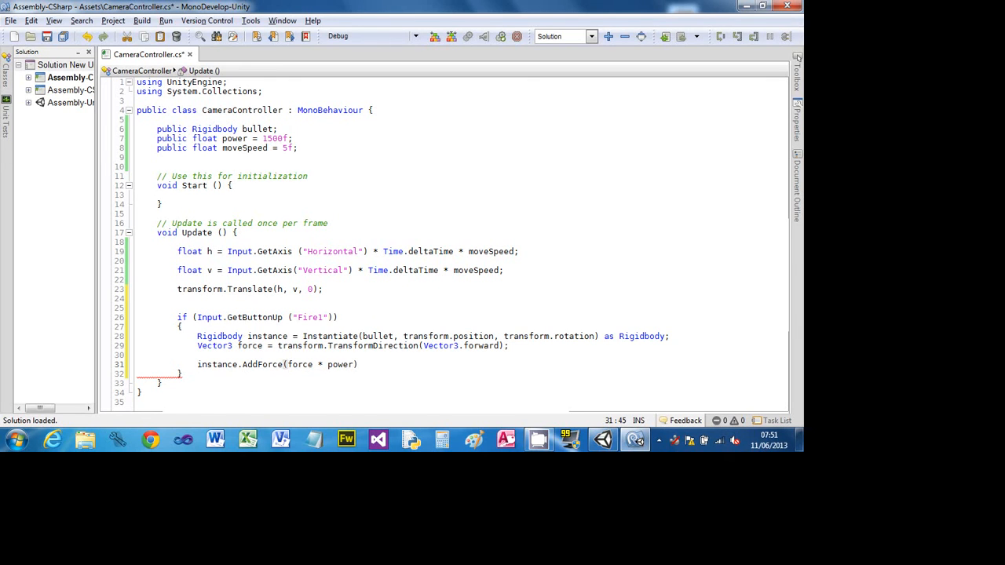
type(";")
key("ctrl+s")
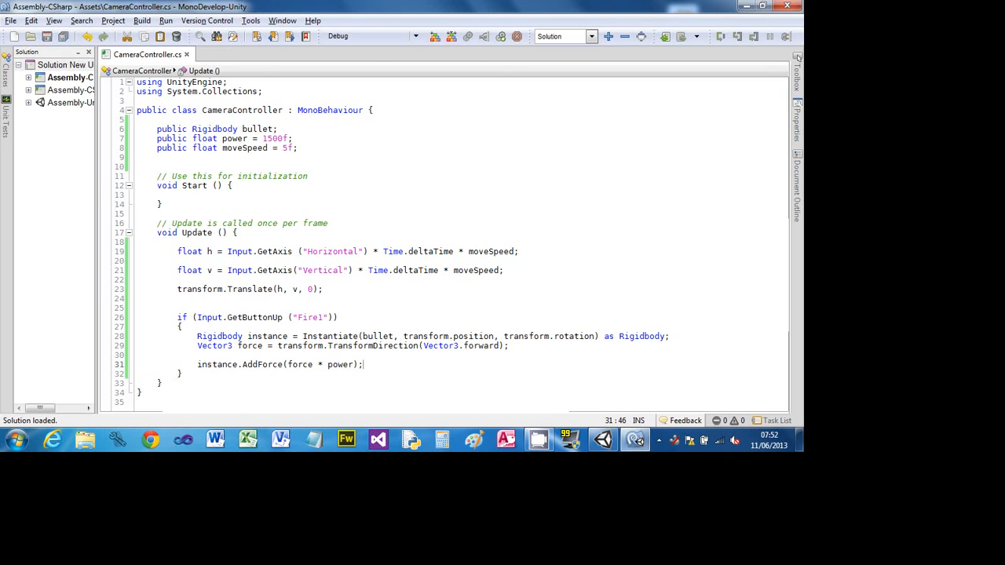
left_click_drag(178, 247, 240, 254)
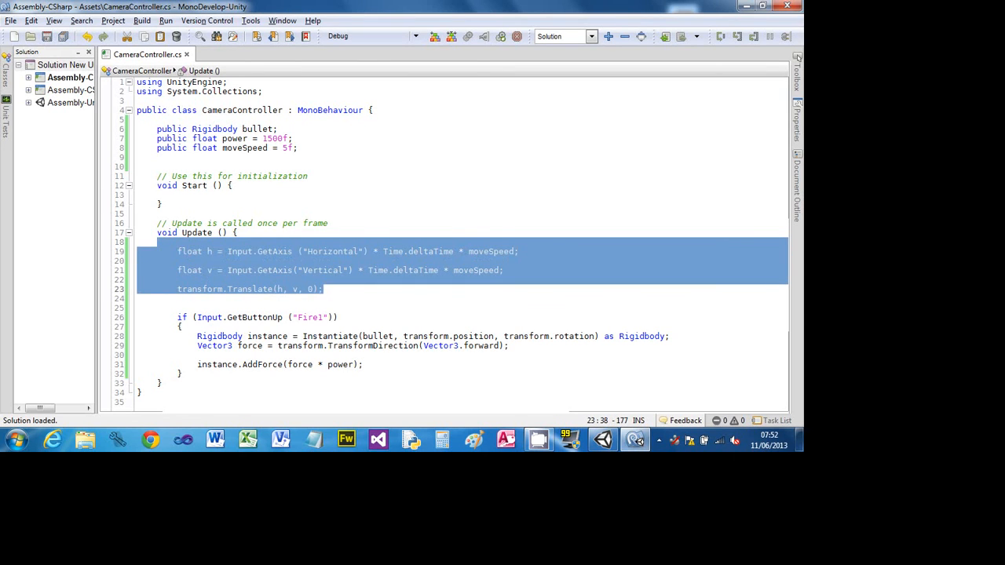
left_click_drag(195, 333, 375, 368)
left_click(370, 320)
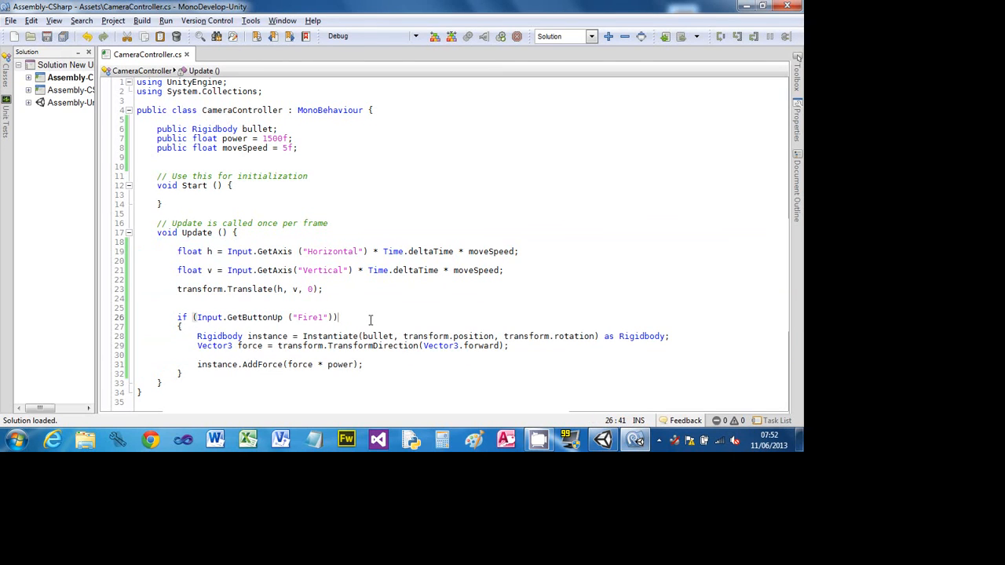
left_click(395, 366)
Switch to Unity and assign the Bullet prefab to the Bullet variable of the Main Camera's Camera Controller script.
left_click(602, 440)
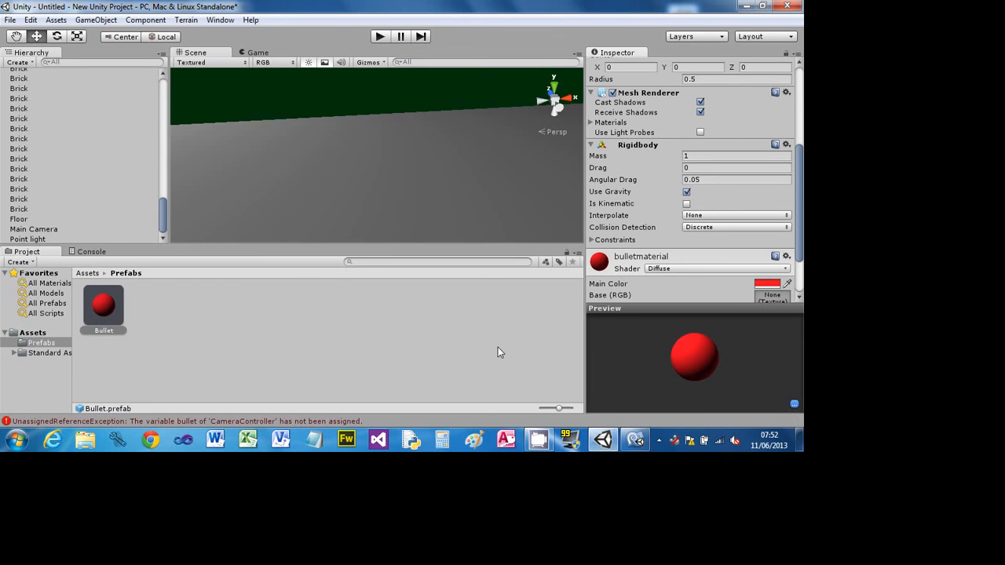
left_click(45, 229)
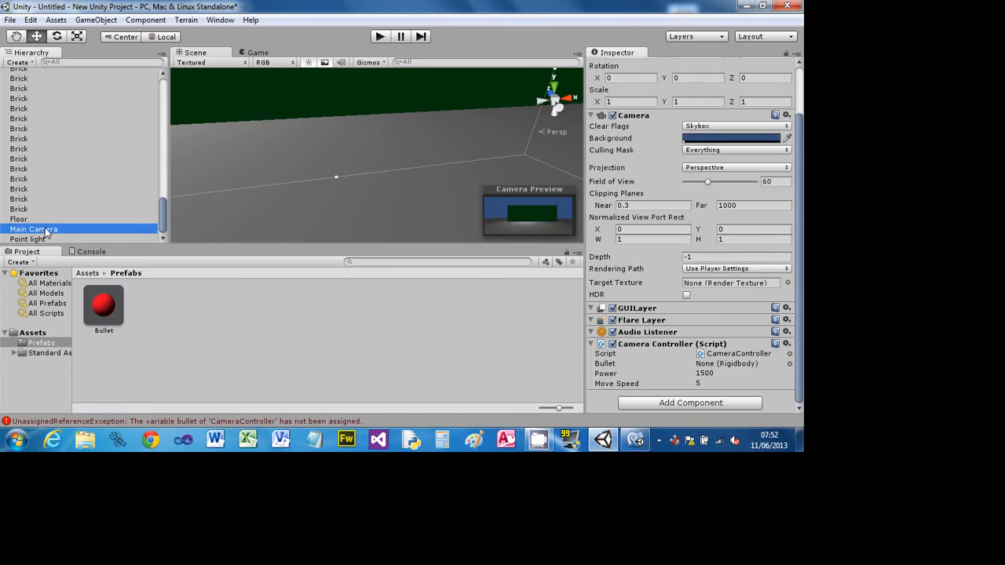
left_click_drag(801, 288, 802, 304)
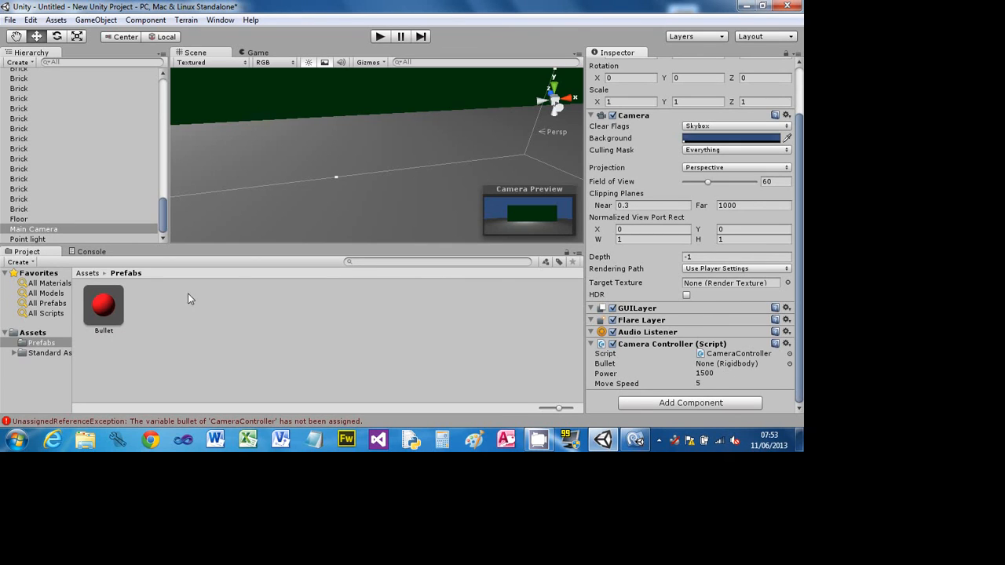
left_click(93, 273)
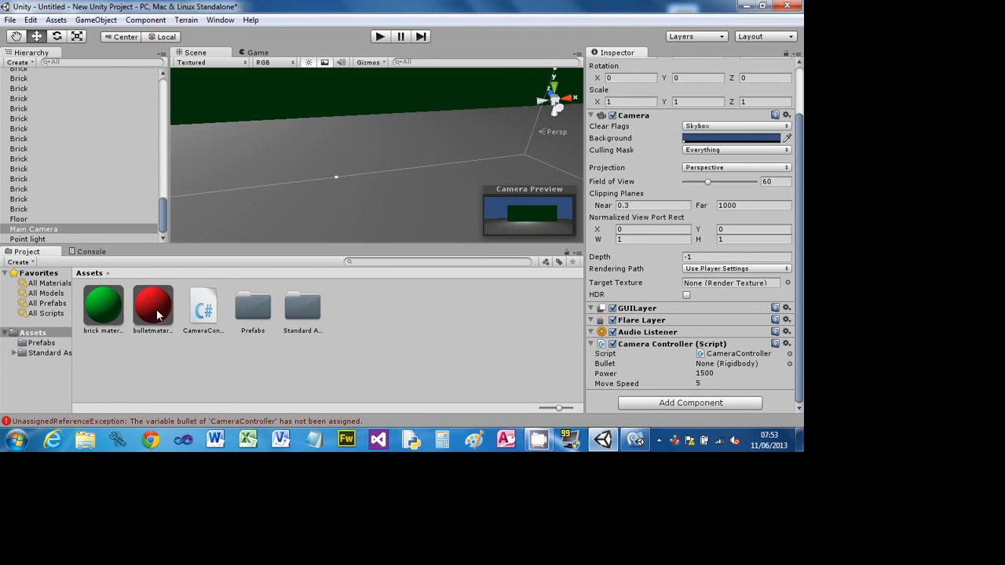
double_click(251, 307)
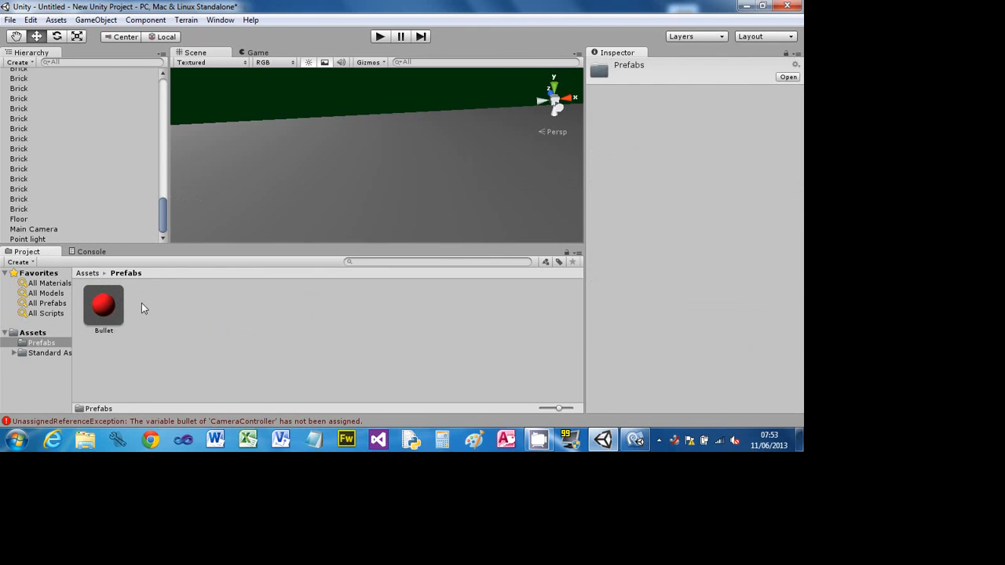
left_click(106, 306)
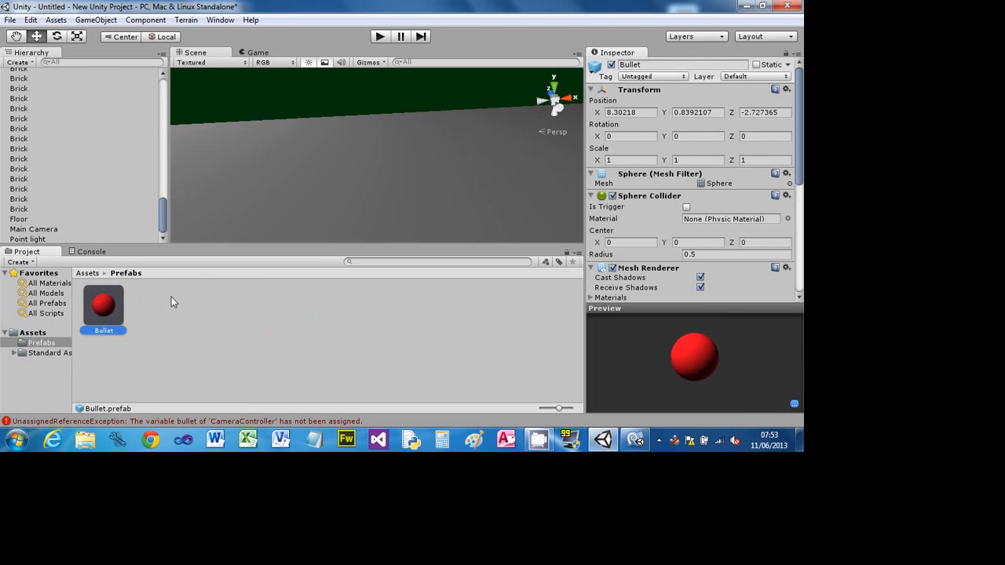
left_click(33, 229)
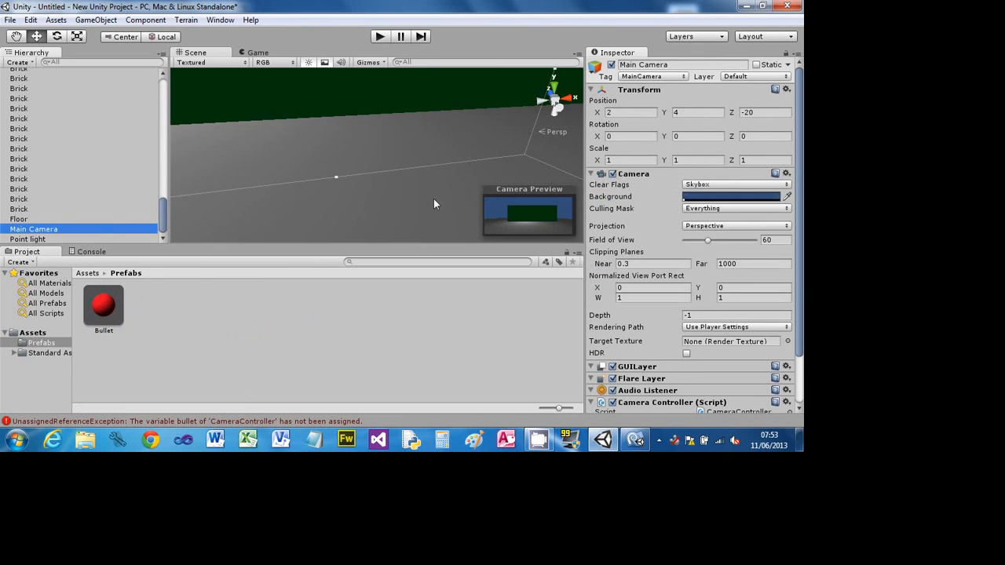
left_click_drag(797, 255, 791, 365)
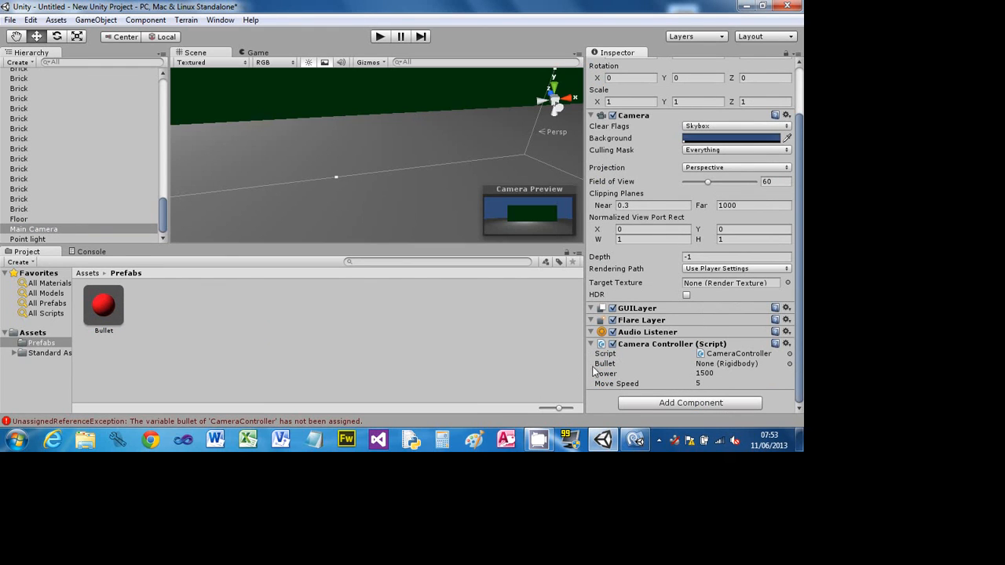
left_click_drag(110, 306, 713, 369)
Run the game and test-fire bullets at the middle of the brick wall, moving the camera right between shots.
left_click(379, 37)
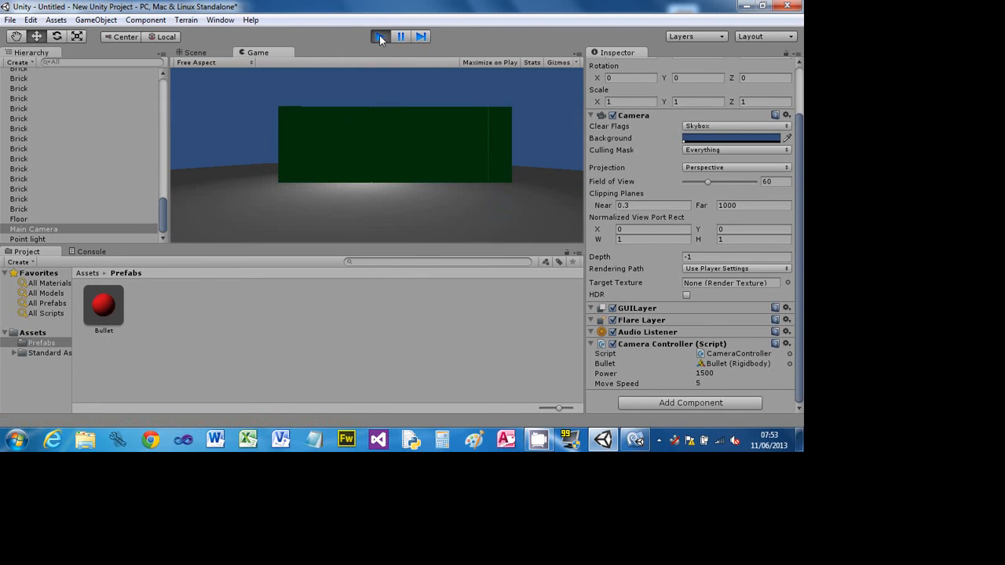
key("ctrl")
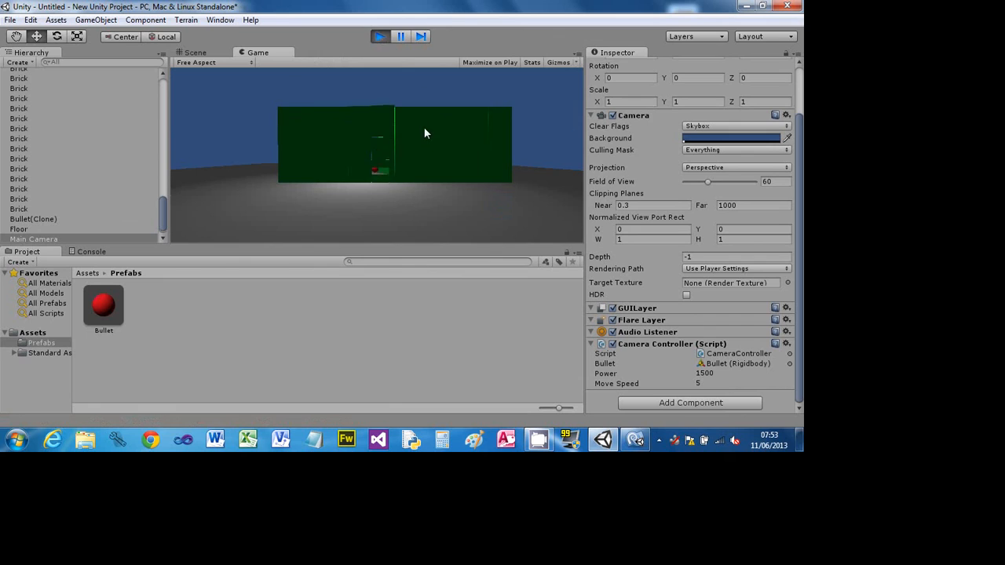
left_click(428, 138)
left_click(428, 138)
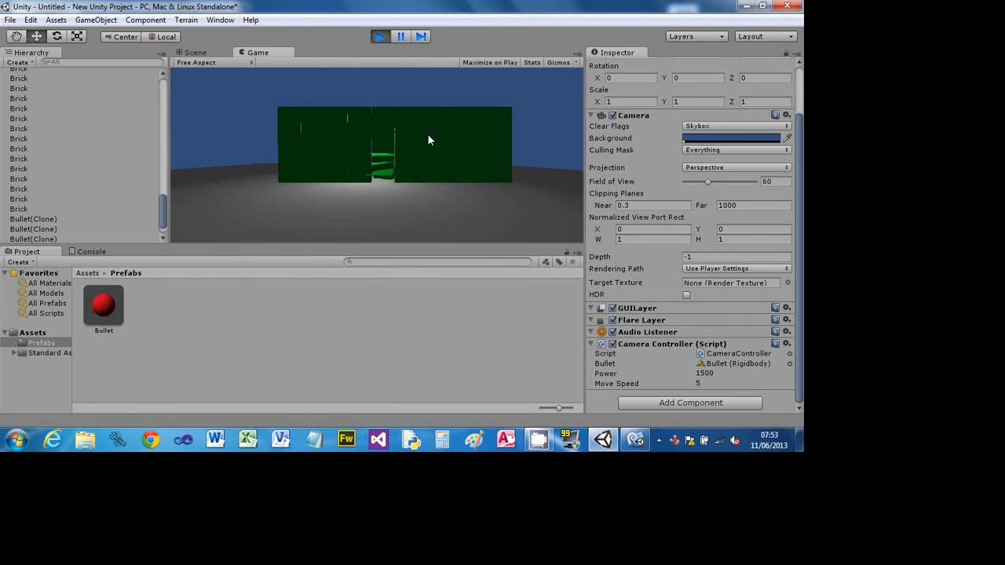
left_click(427, 140)
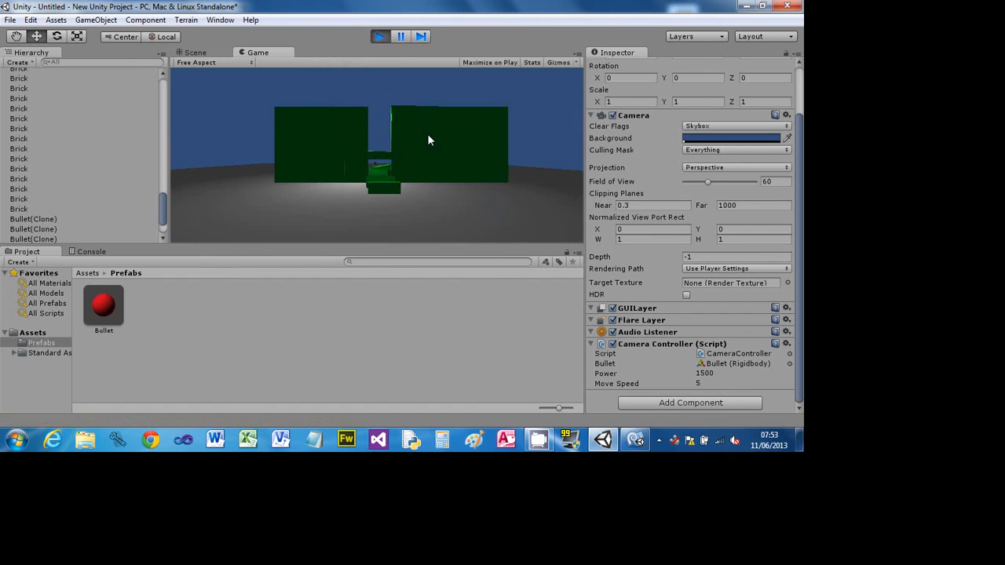
key("d")
left_click(428, 140)
left_click(428, 139)
left_click(428, 140)
left_click(427, 139)
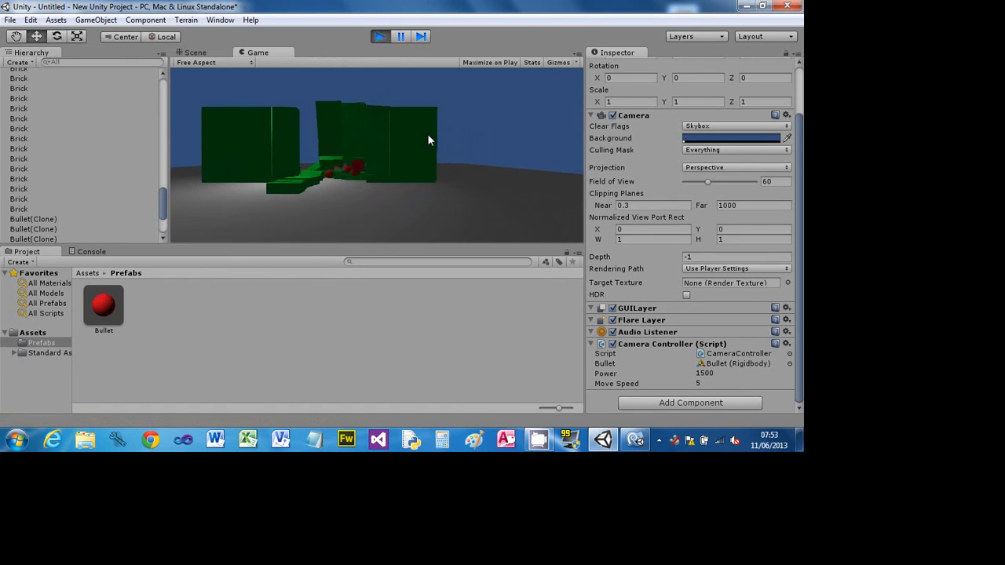
Test the camera movement upward, left and downward while firing more bullets at the standing bricks.
key("w")
left_click(428, 140)
key("a")
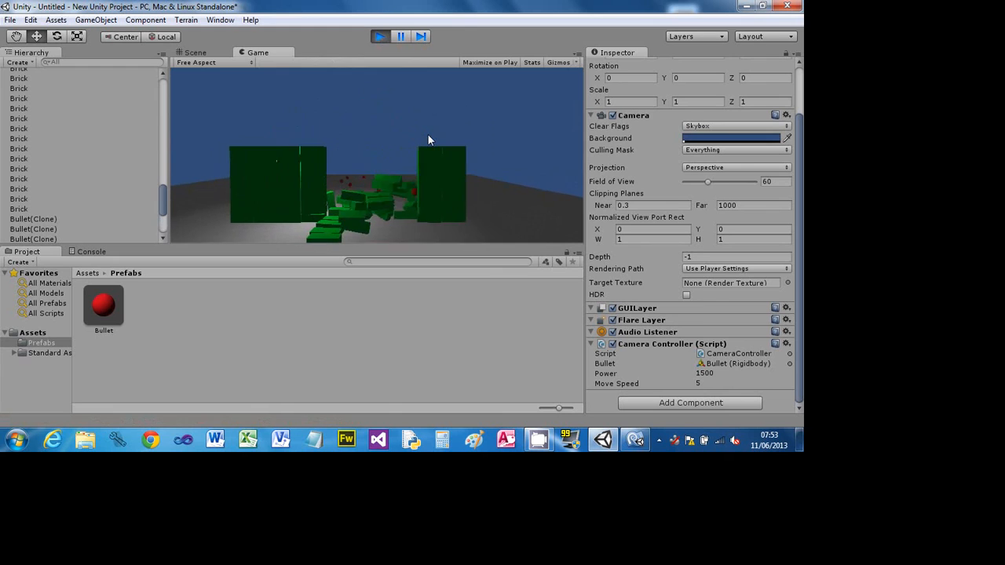
left_click(428, 140)
left_click(428, 139)
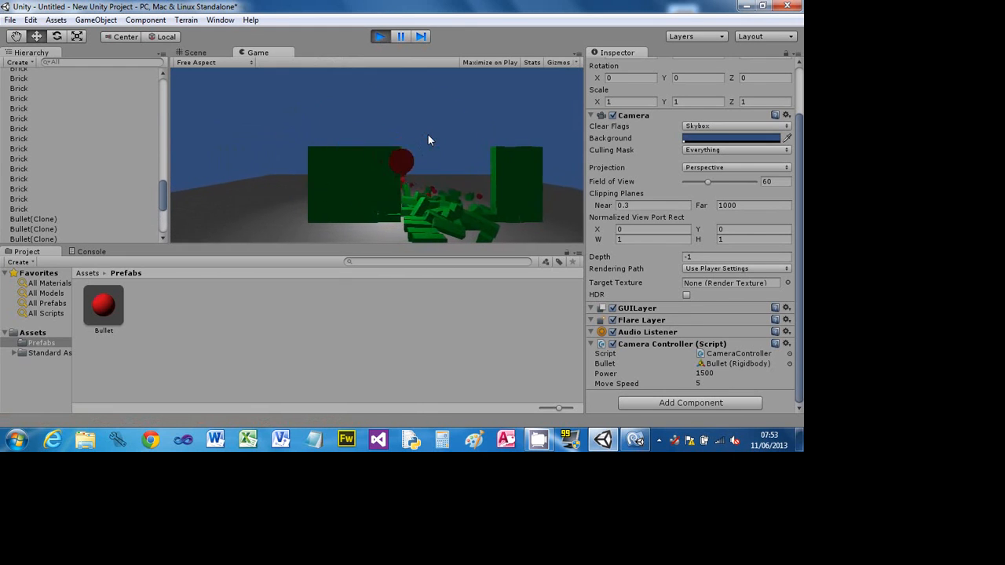
key("s")
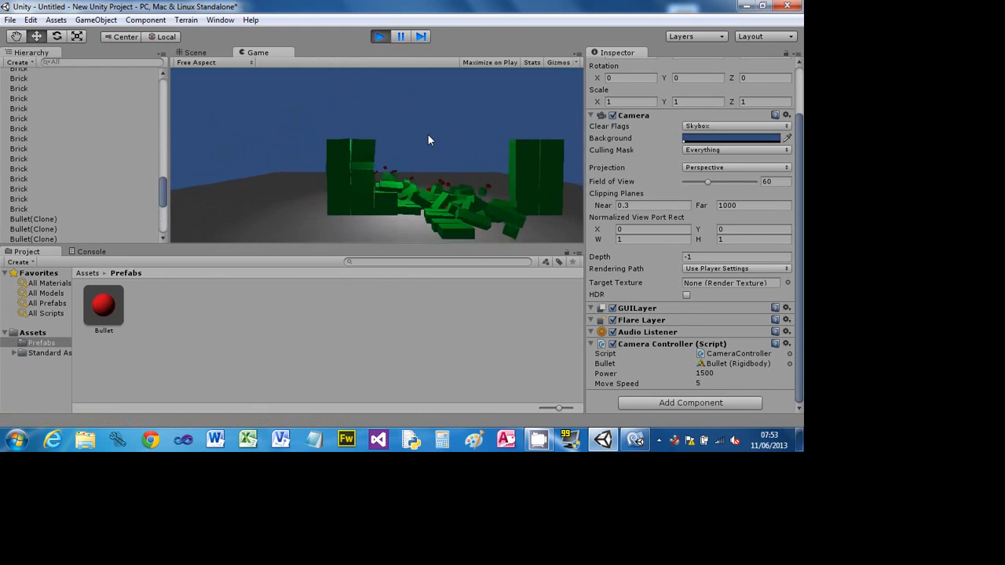
key("a")
left_click(428, 139)
key("s")
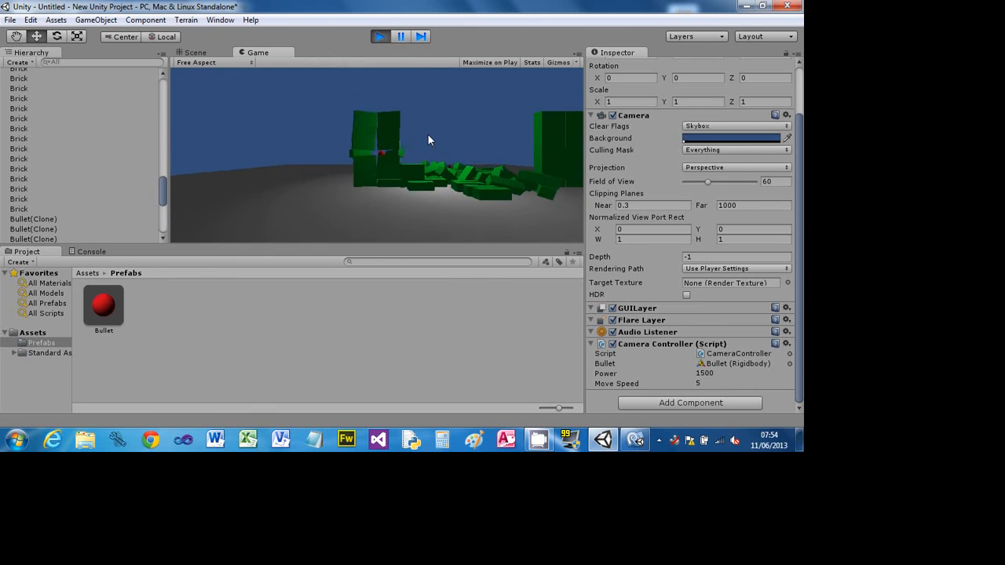
Test vertical camera movement by going below the floor and back up, firing bullets along the way.
key("w")
key("s")
left_click(428, 139)
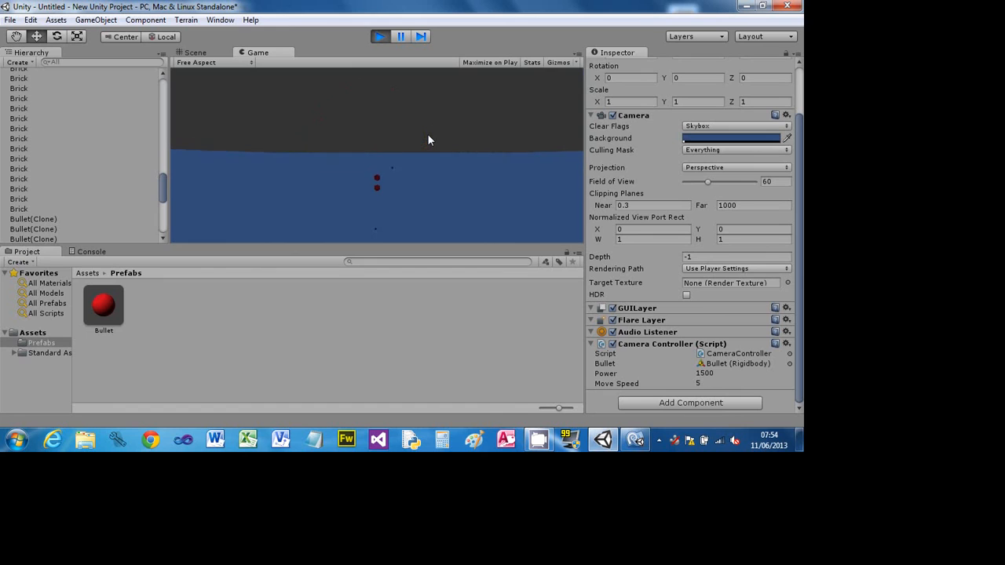
key("w")
left_click(428, 140)
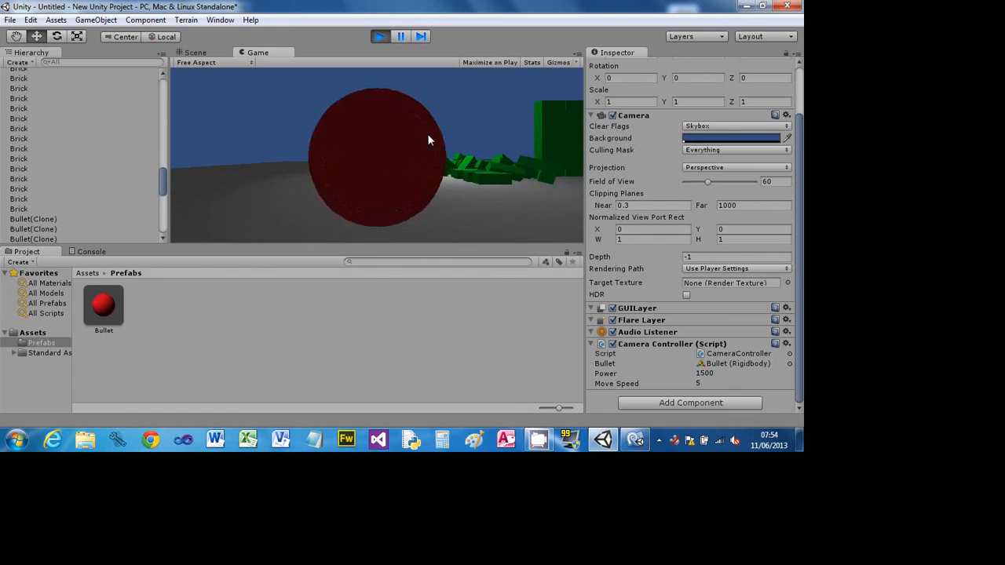
key("s")
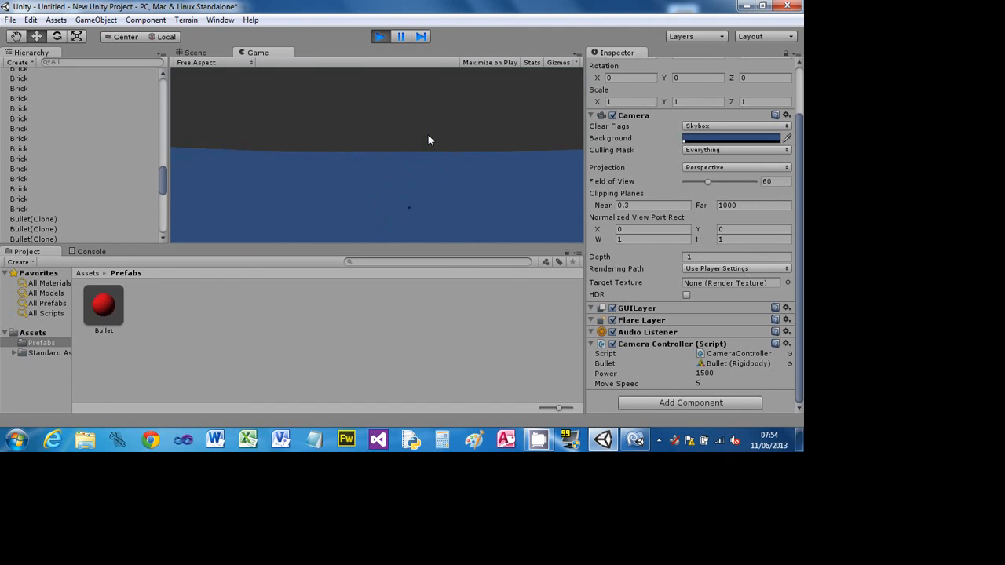
key("w")
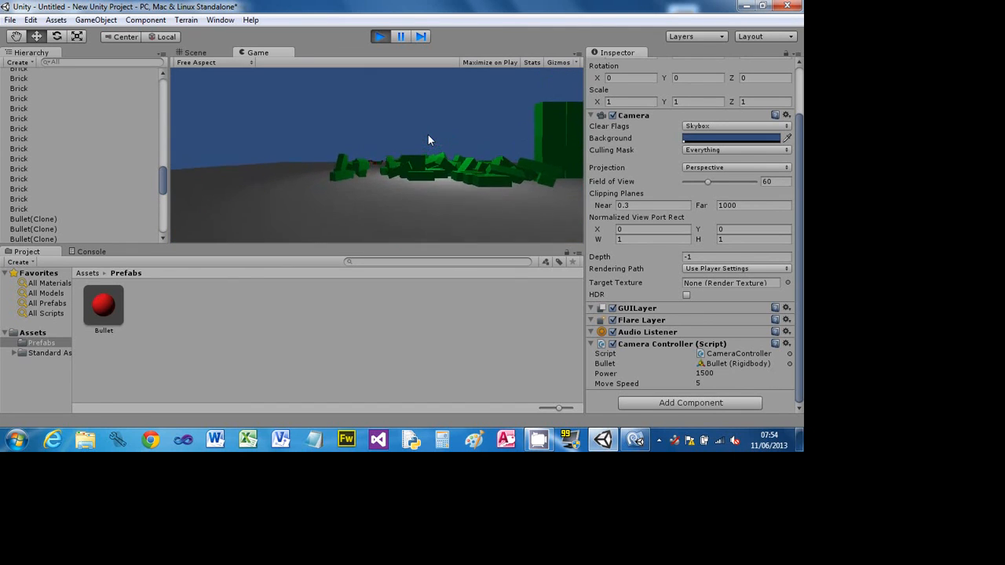
Fire a burst of bullets while moving the camera right along the fallen bricks, and stop the game.
key("s")
key("d")
left_click(428, 135)
left_click(428, 134)
left_click(428, 134)
left_click(428, 134)
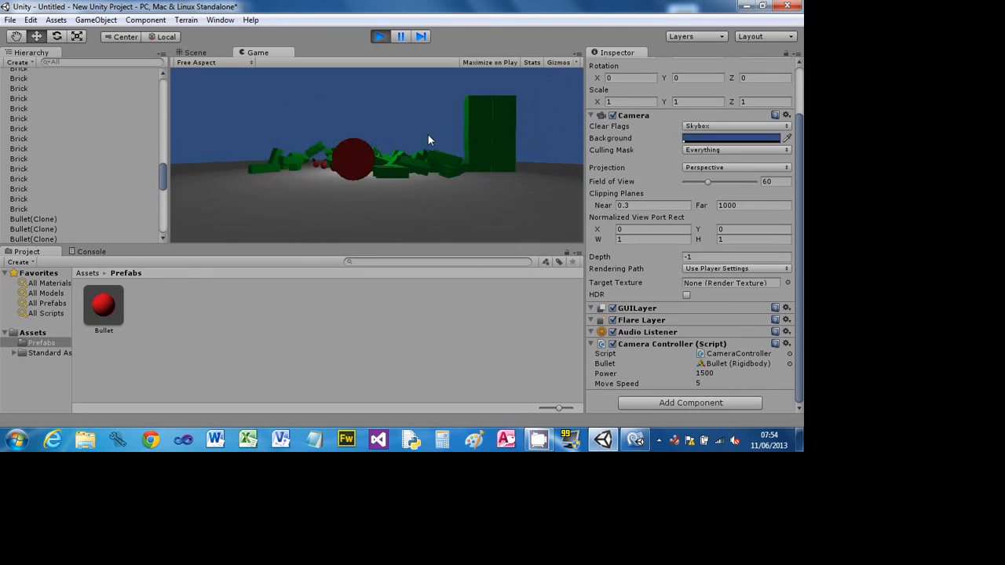
key("d")
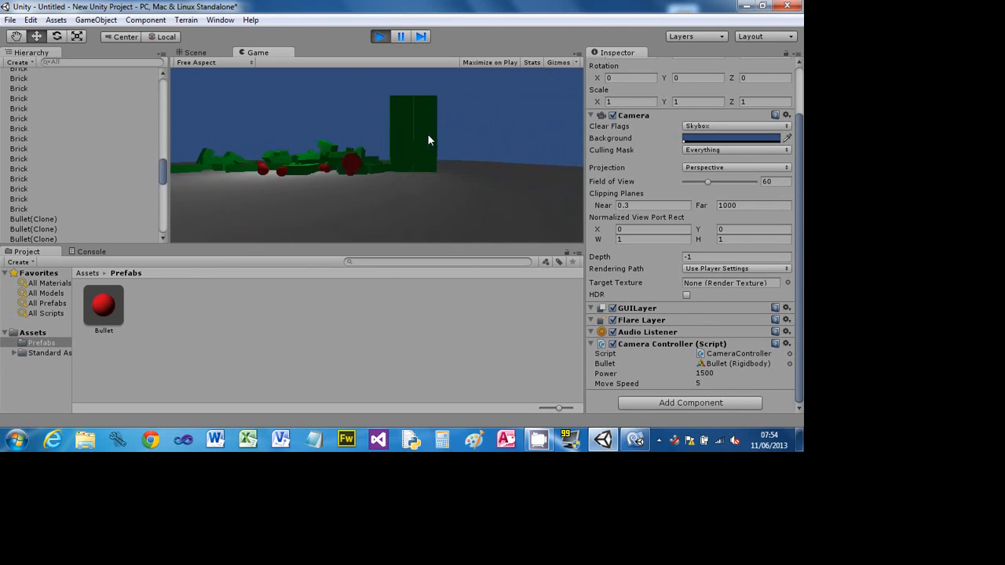
left_click(379, 36)
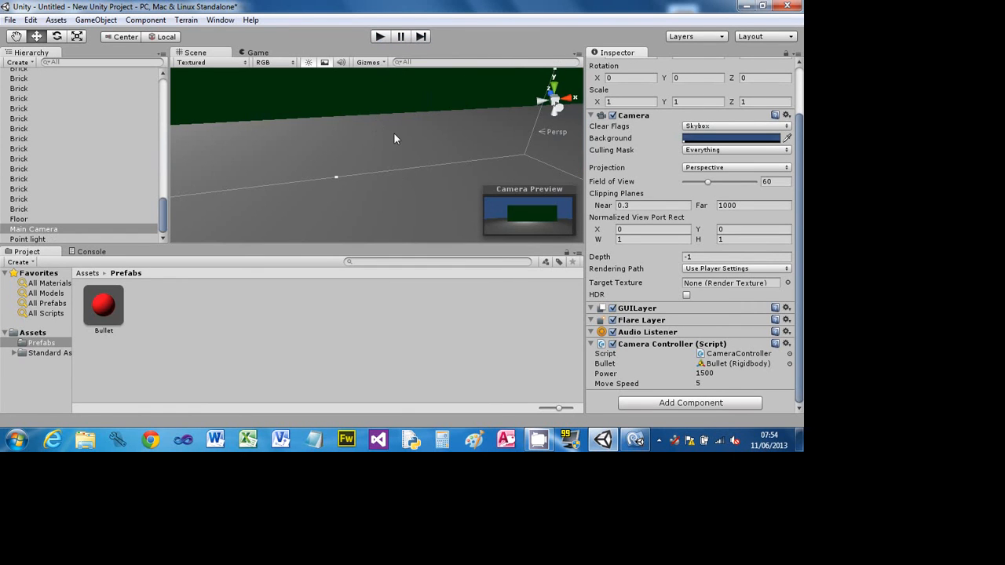
left_click_drag(392, 128, 377, 103, "alt")
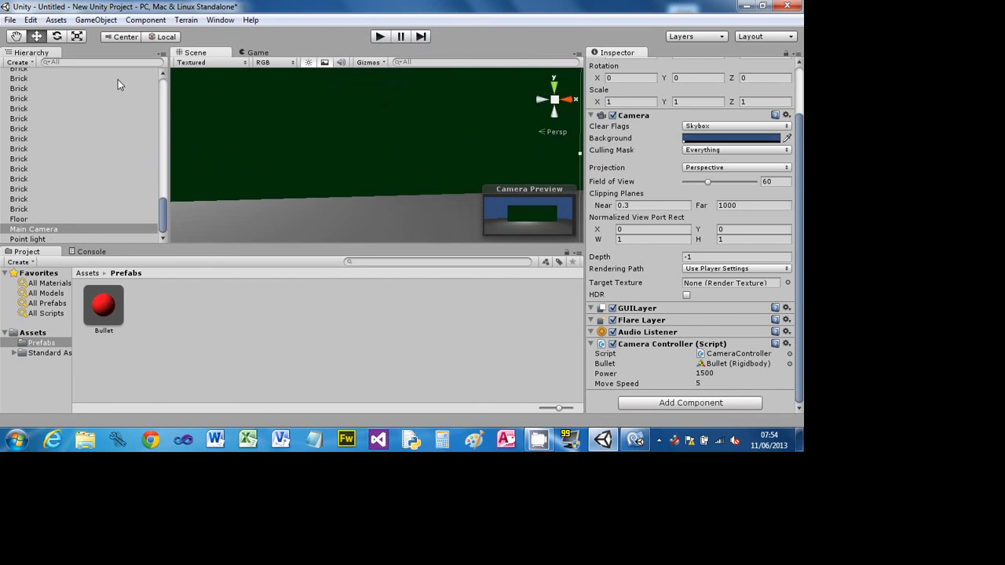
left_click(15, 36)
mouse_move(451, 198)
left_mouse_down()
mouse_move(283, 191)
mouse_move(516, 198)
mouse_move(406, 197)
mouse_move(386, 217)
mouse_move(408, 166)
mouse_move(410, 191)
left_mouse_up()
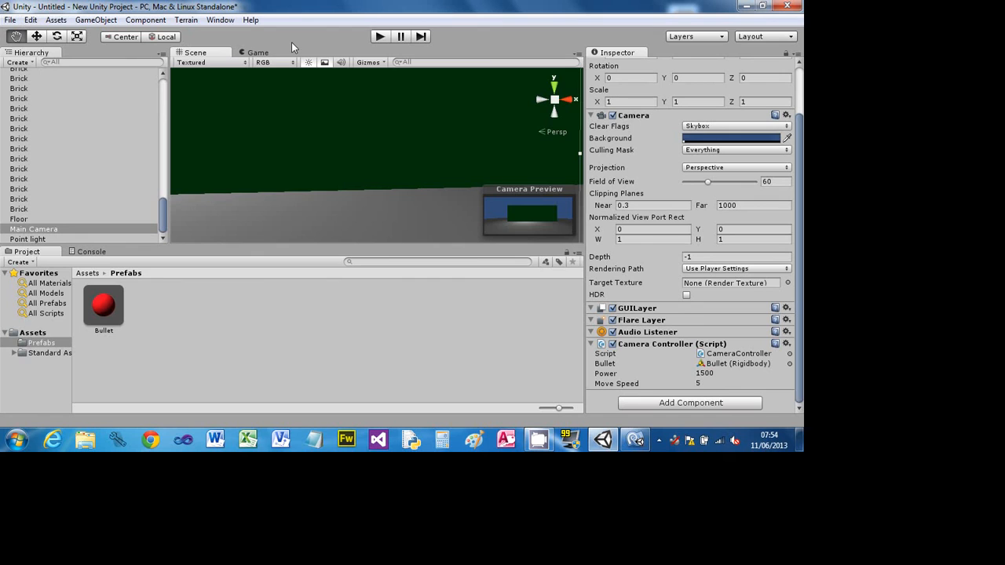
Save the Unity project and close the MonoDevelop window with the CameraController script.
left_click(10, 20)
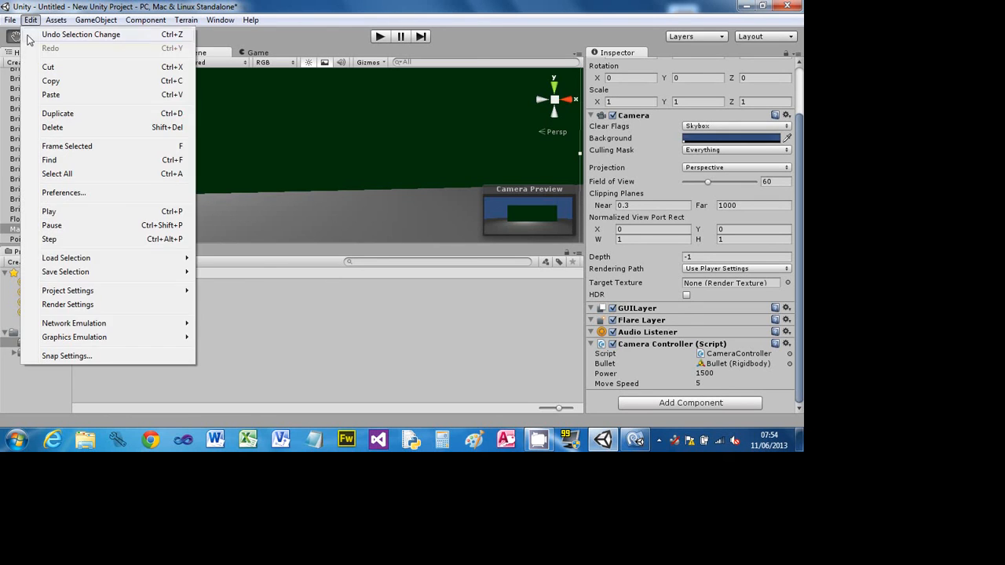
mouse_move(31, 21)
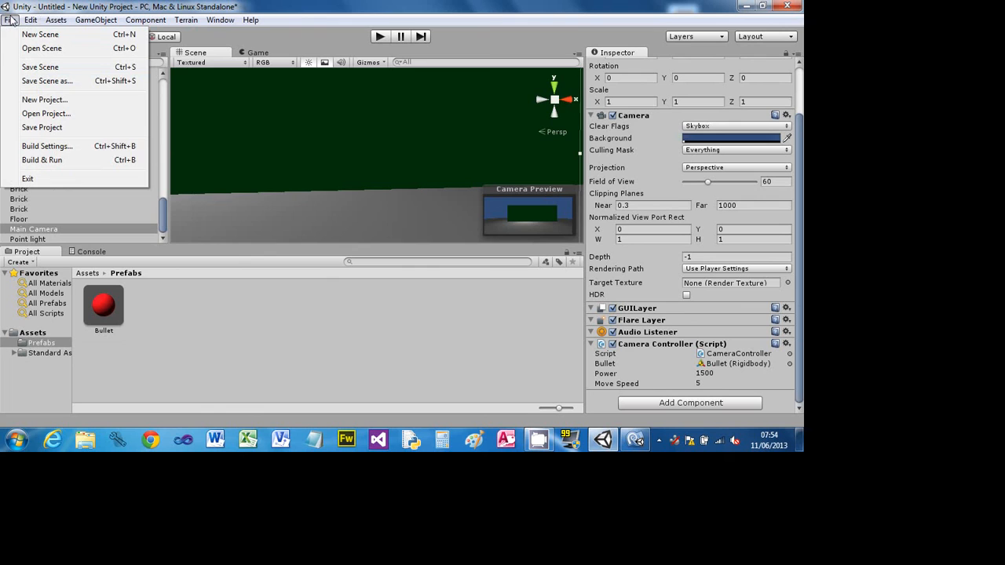
left_click(33, 128)
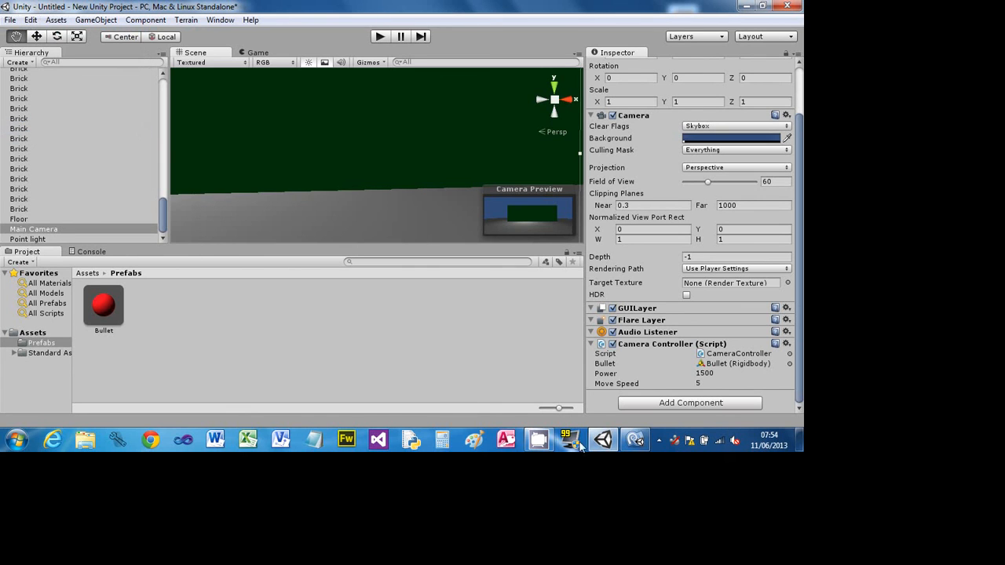
left_click(635, 440)
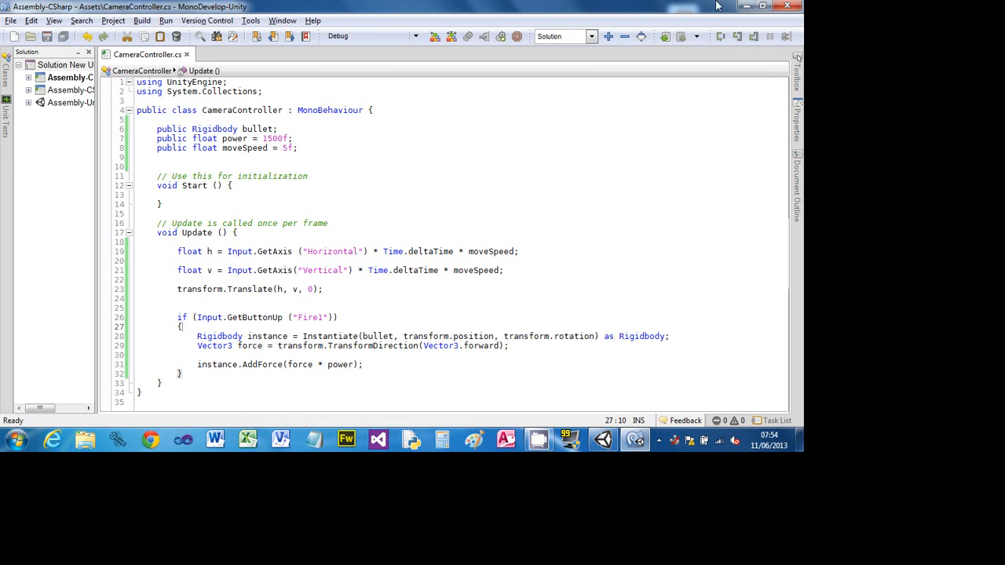
left_click(787, 7)
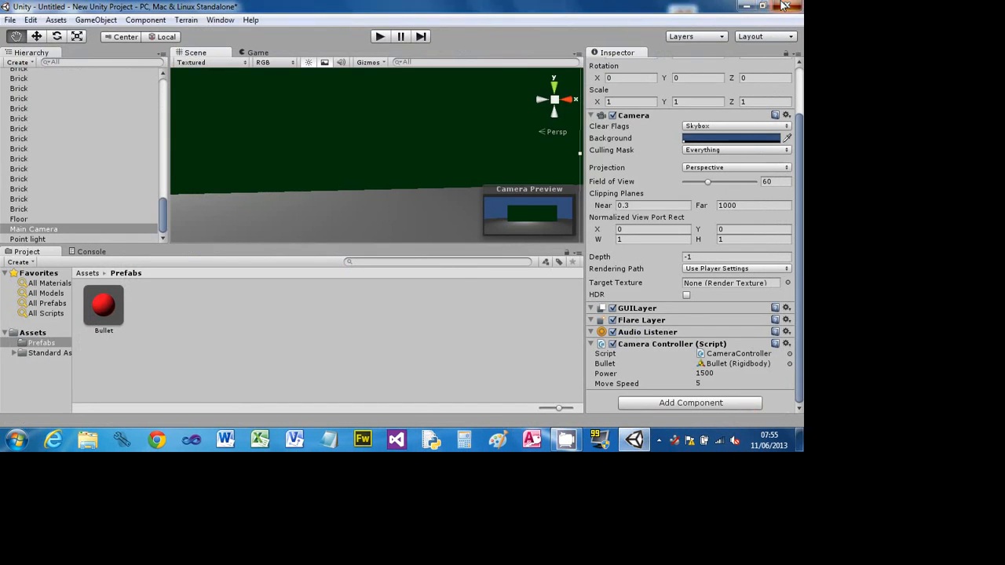
Close Unity, saving the unsaved scene as WallKnocker in the project's Assets folder.
left_click(787, 6)
left_click(381, 244)
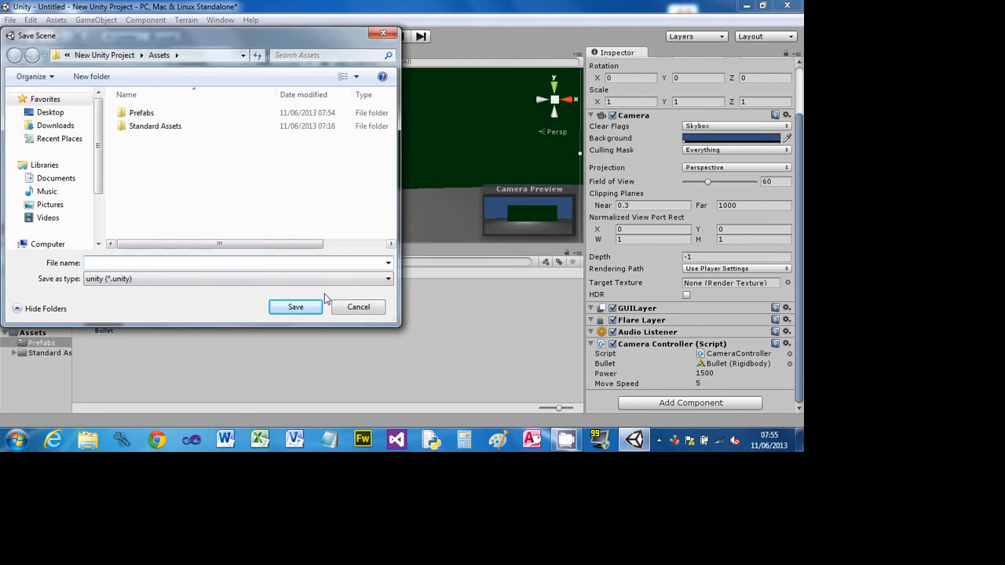
left_click_drag(182, 38, 374, 102)
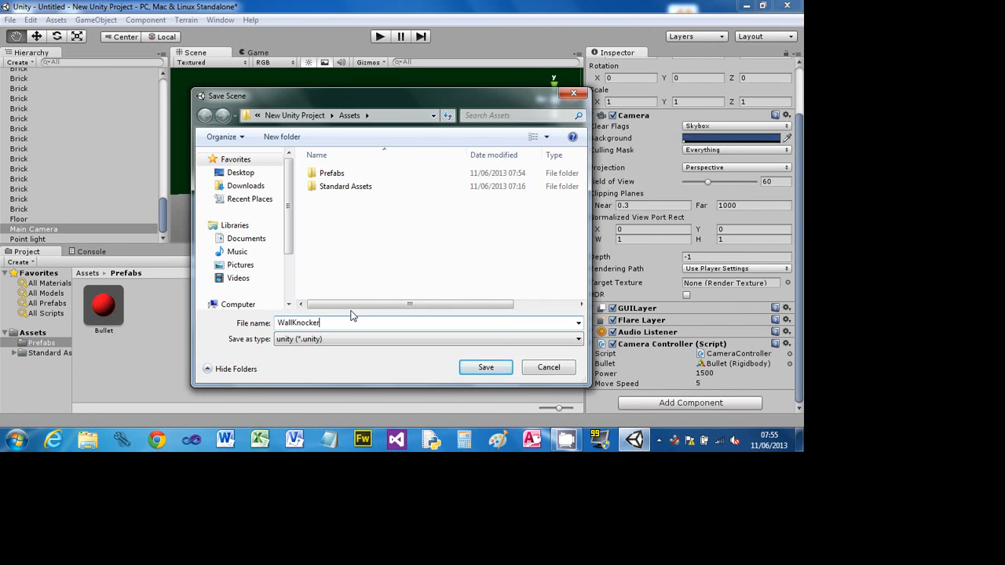
key("Return")
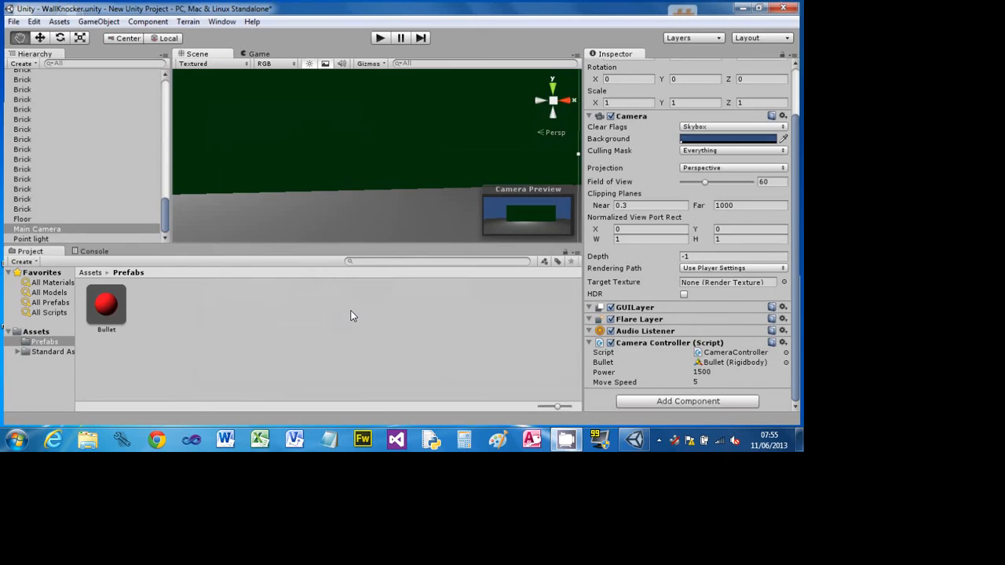
Relaunch Unity with the same project and dismiss the Welcome To Unity window.
key("alt+F4")
double_click(84, 306)
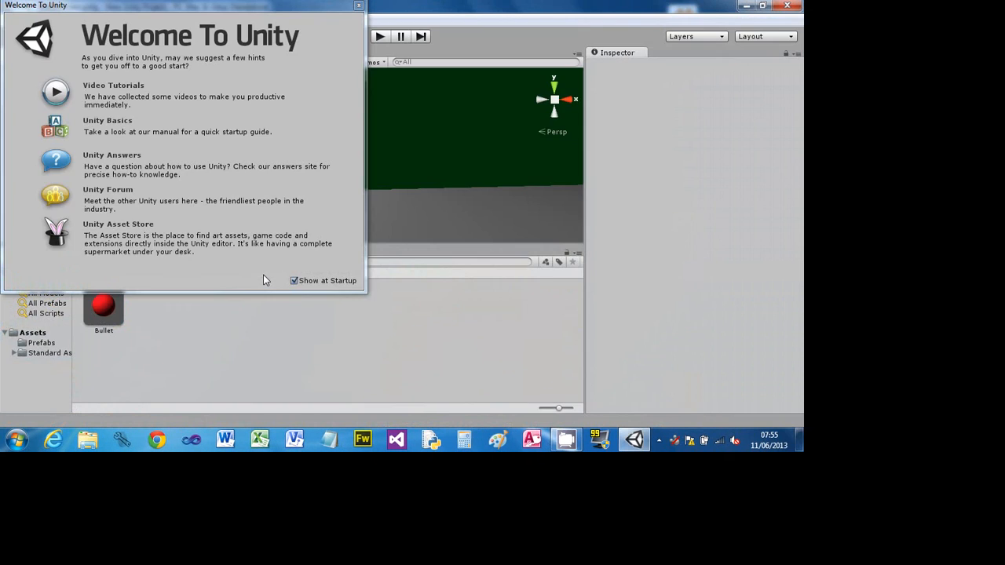
left_click(358, 5)
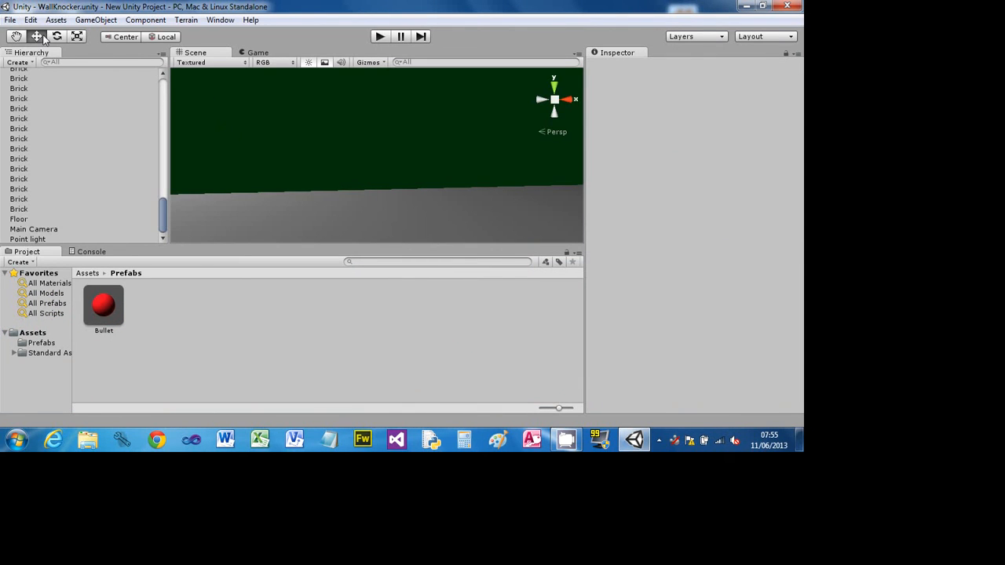
Load the WallKnocker.unity scene from the Assets folder and run the game, firing a bullet at the brick wall.
left_click(11, 20)
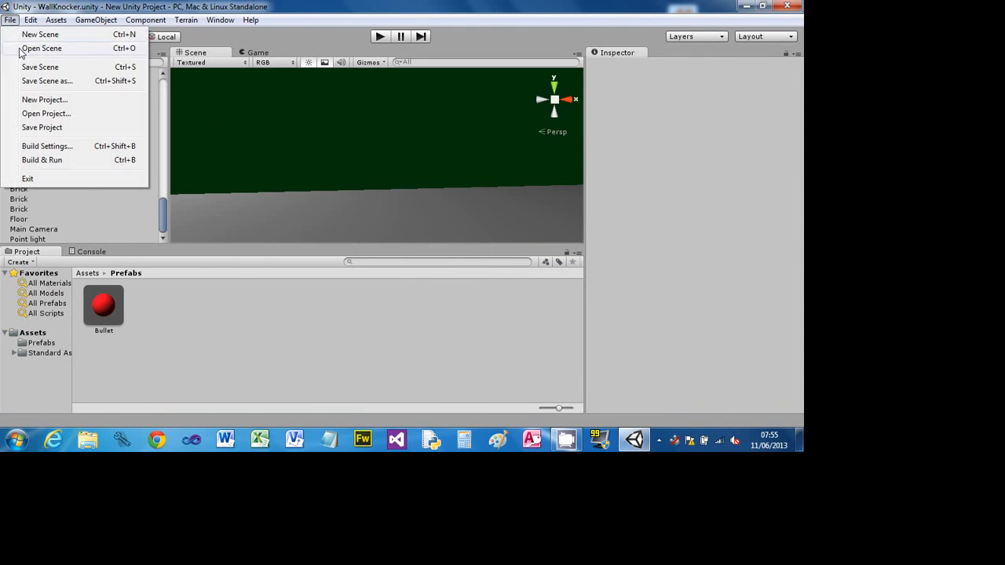
left_click(35, 49)
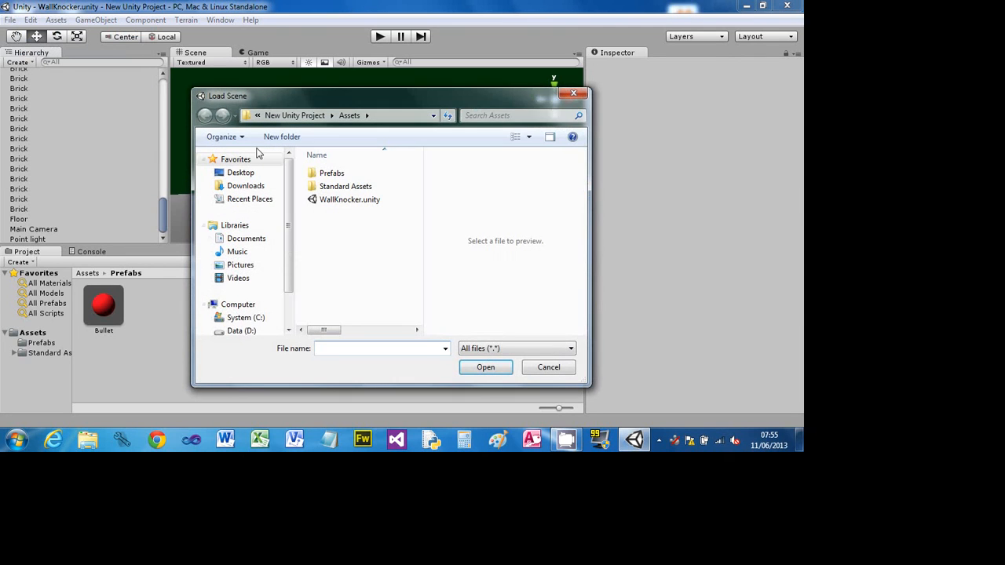
double_click(347, 201)
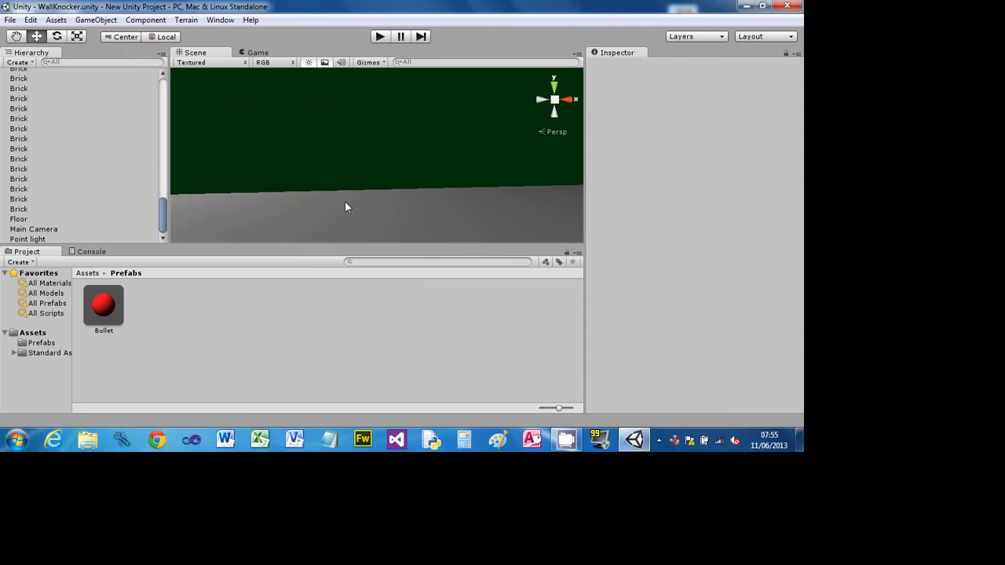
left_click(378, 37)
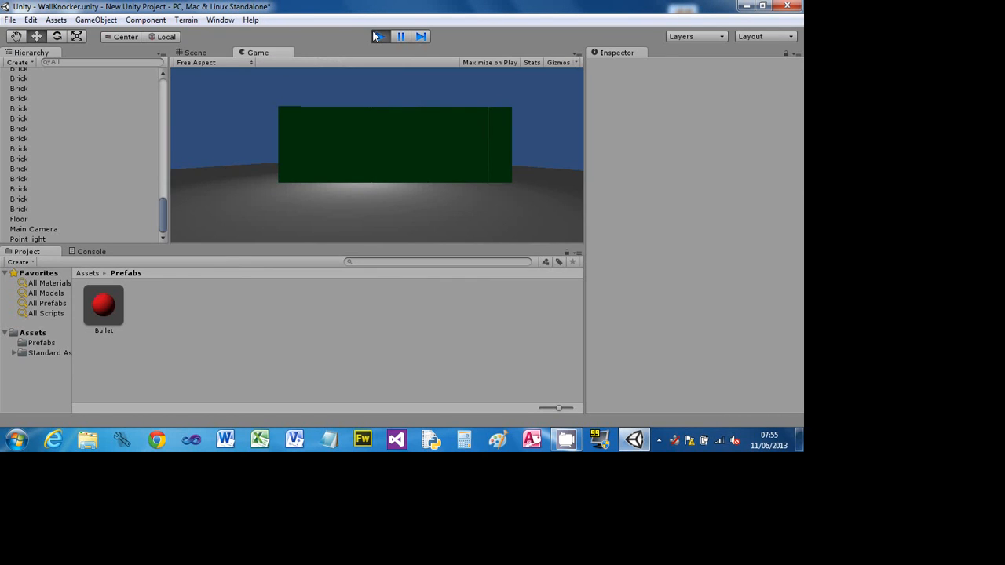
left_click(403, 140)
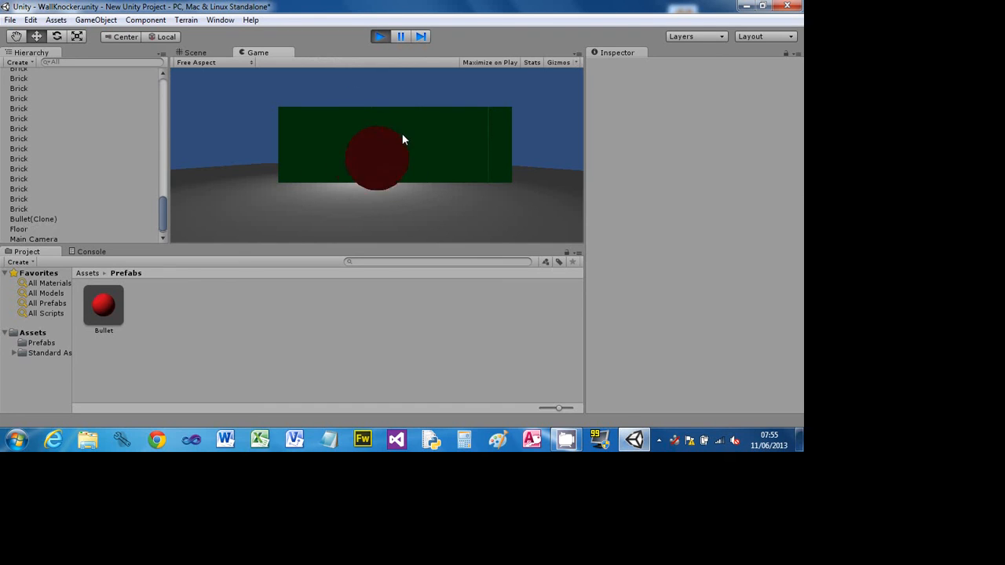